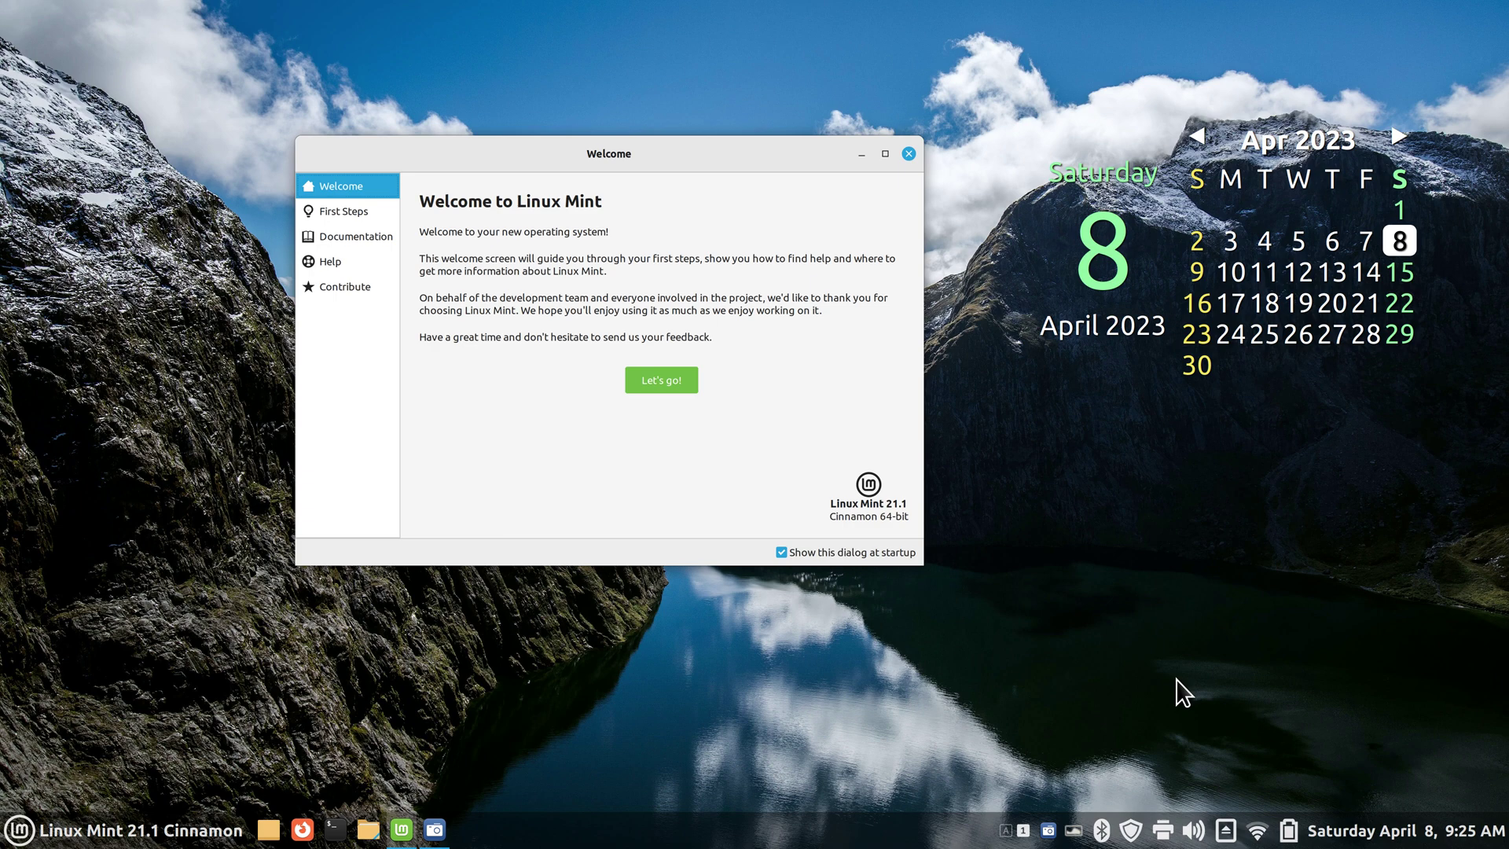
Close the Welcome window, then launch USB Stick Formatter from a 'usb' menu search and close it
left_click(908, 154)
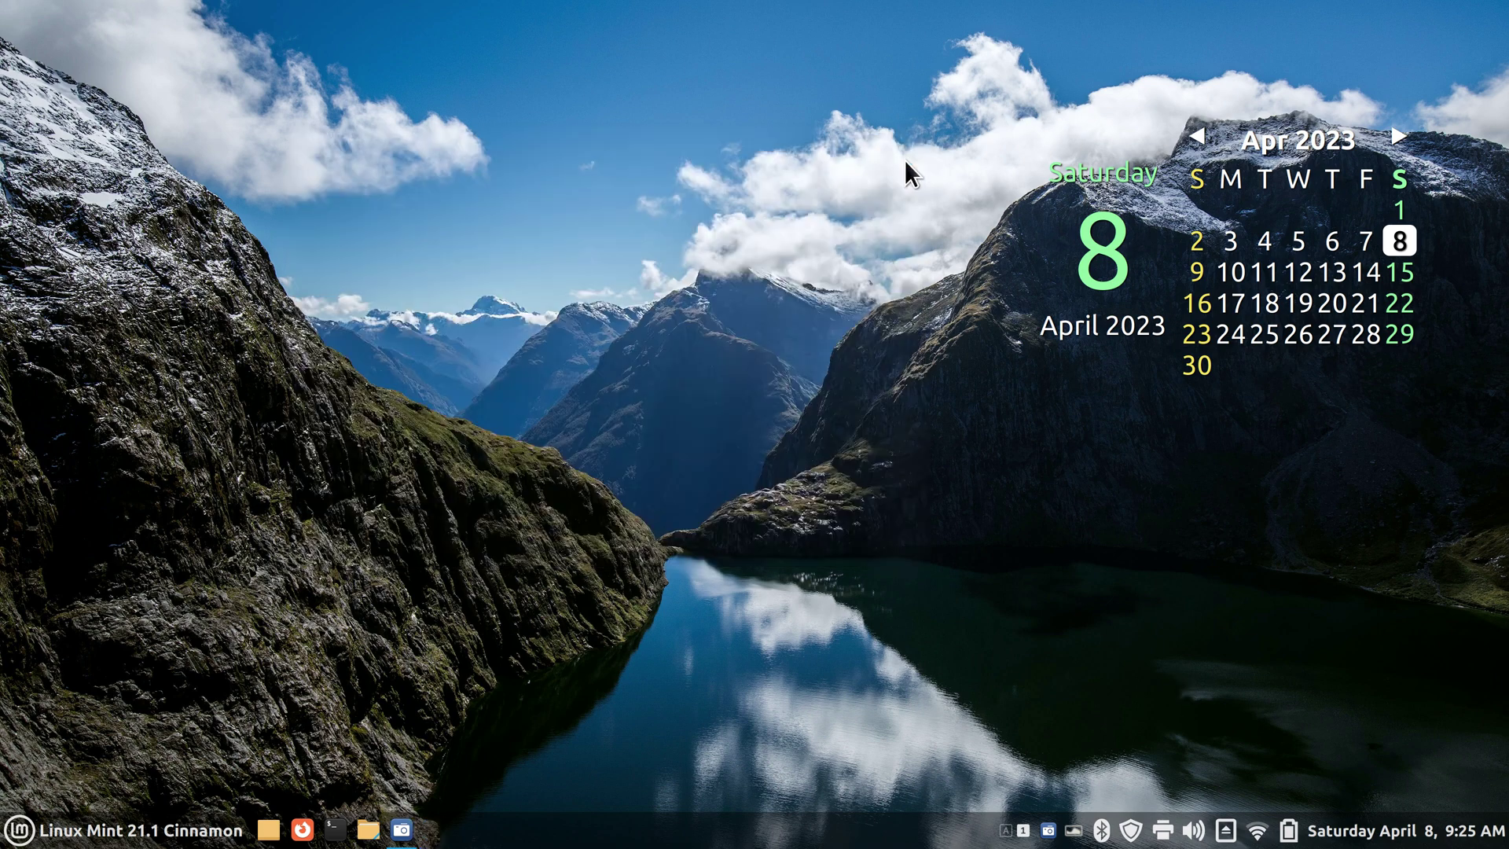
left_click(22, 832)
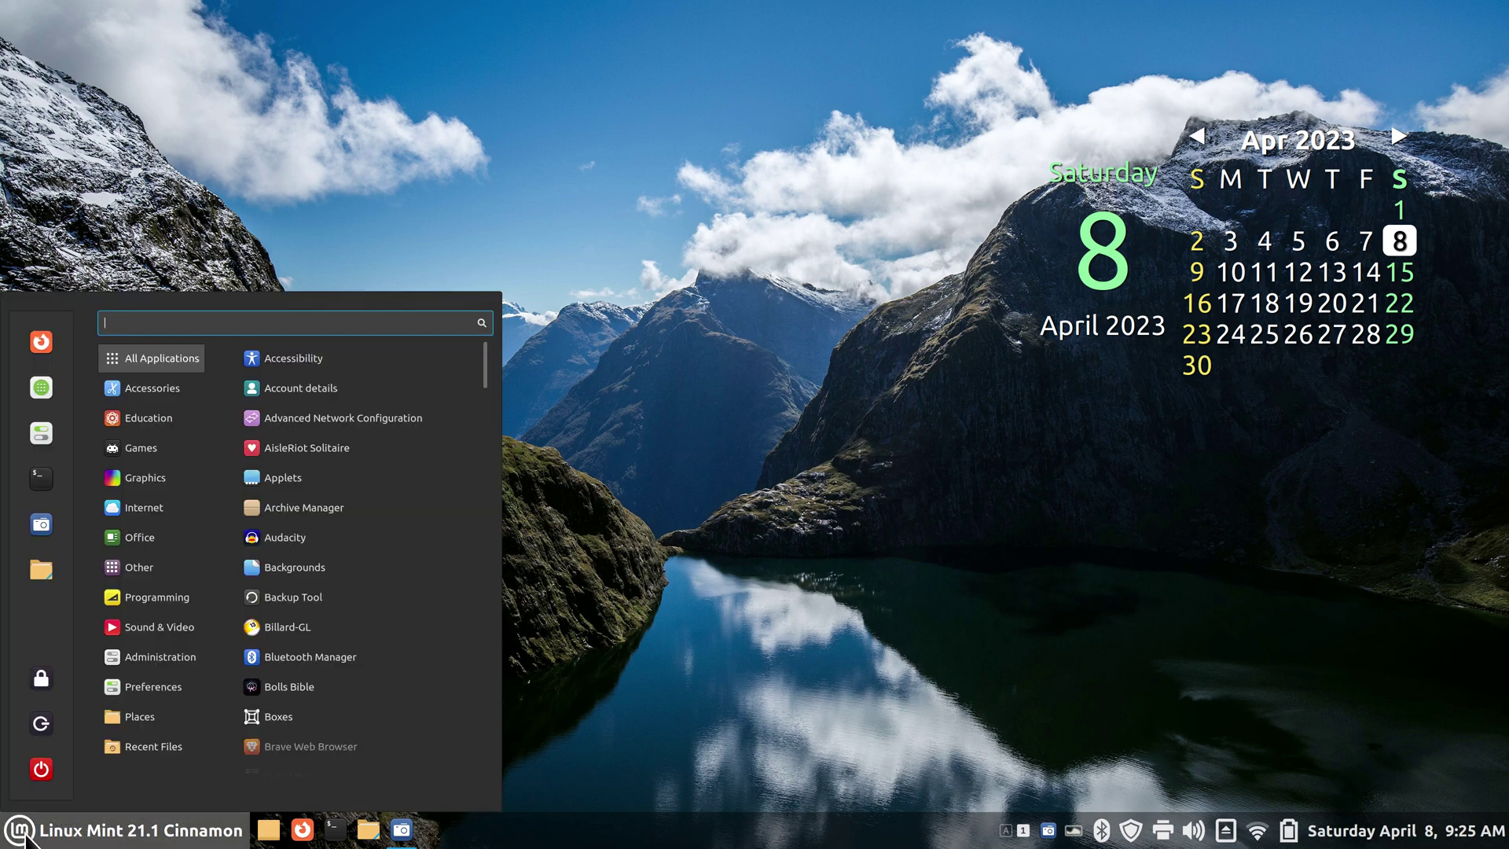
type("usb")
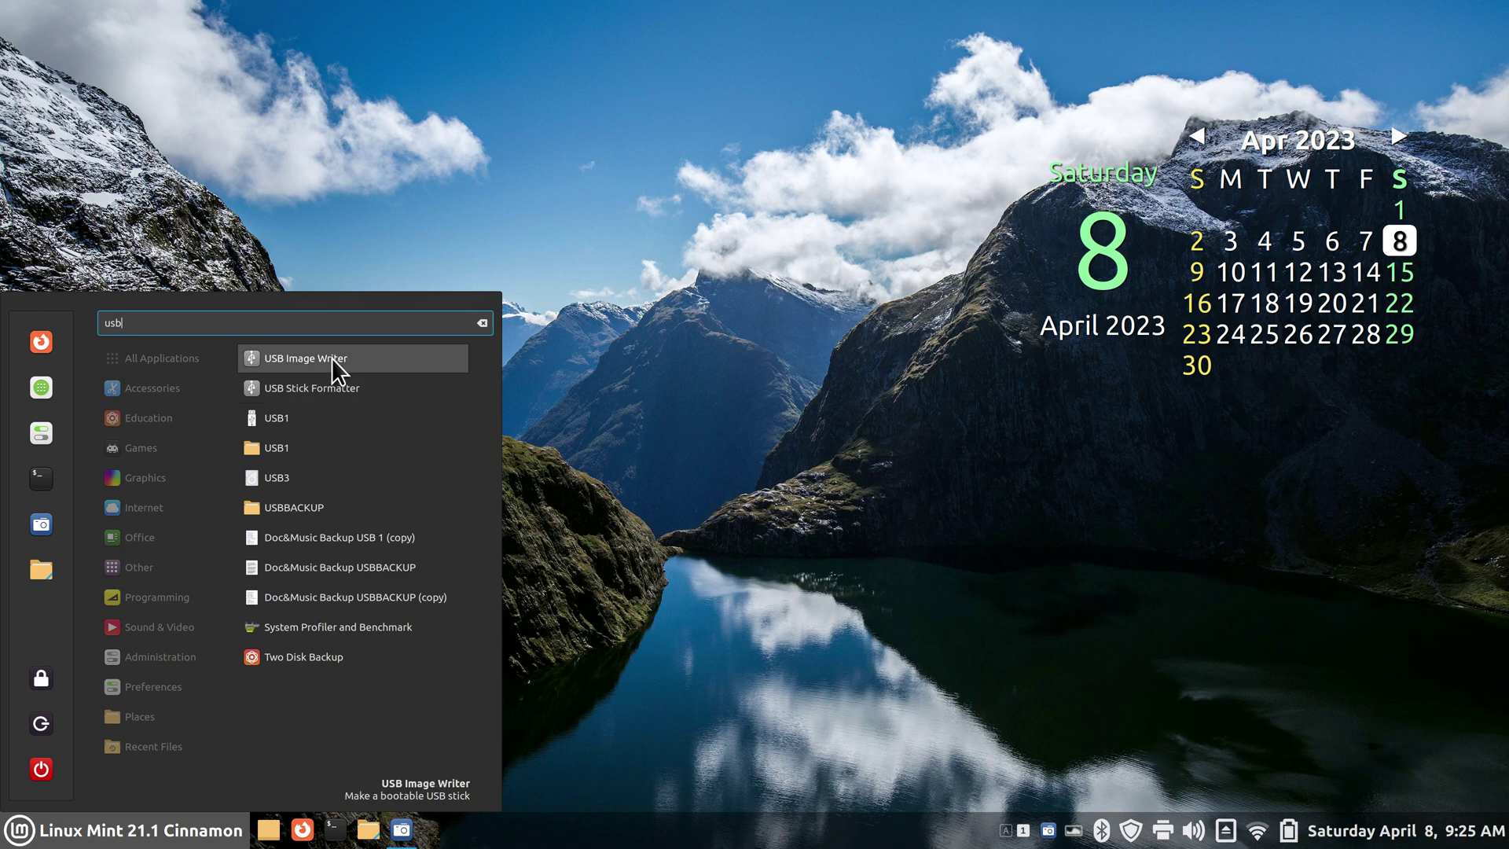
left_click(338, 382)
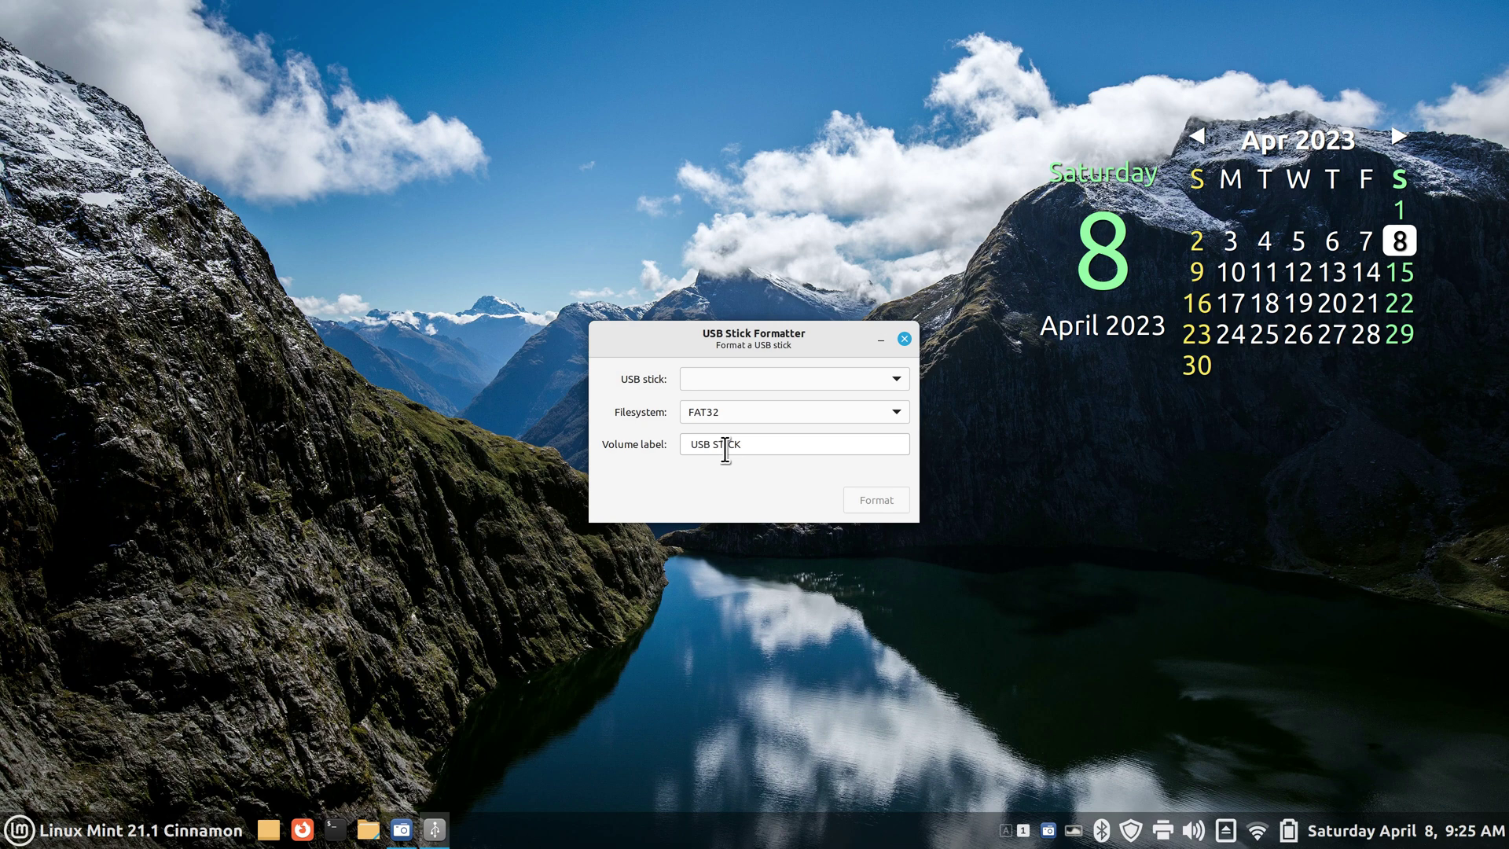
left_click(904, 339)
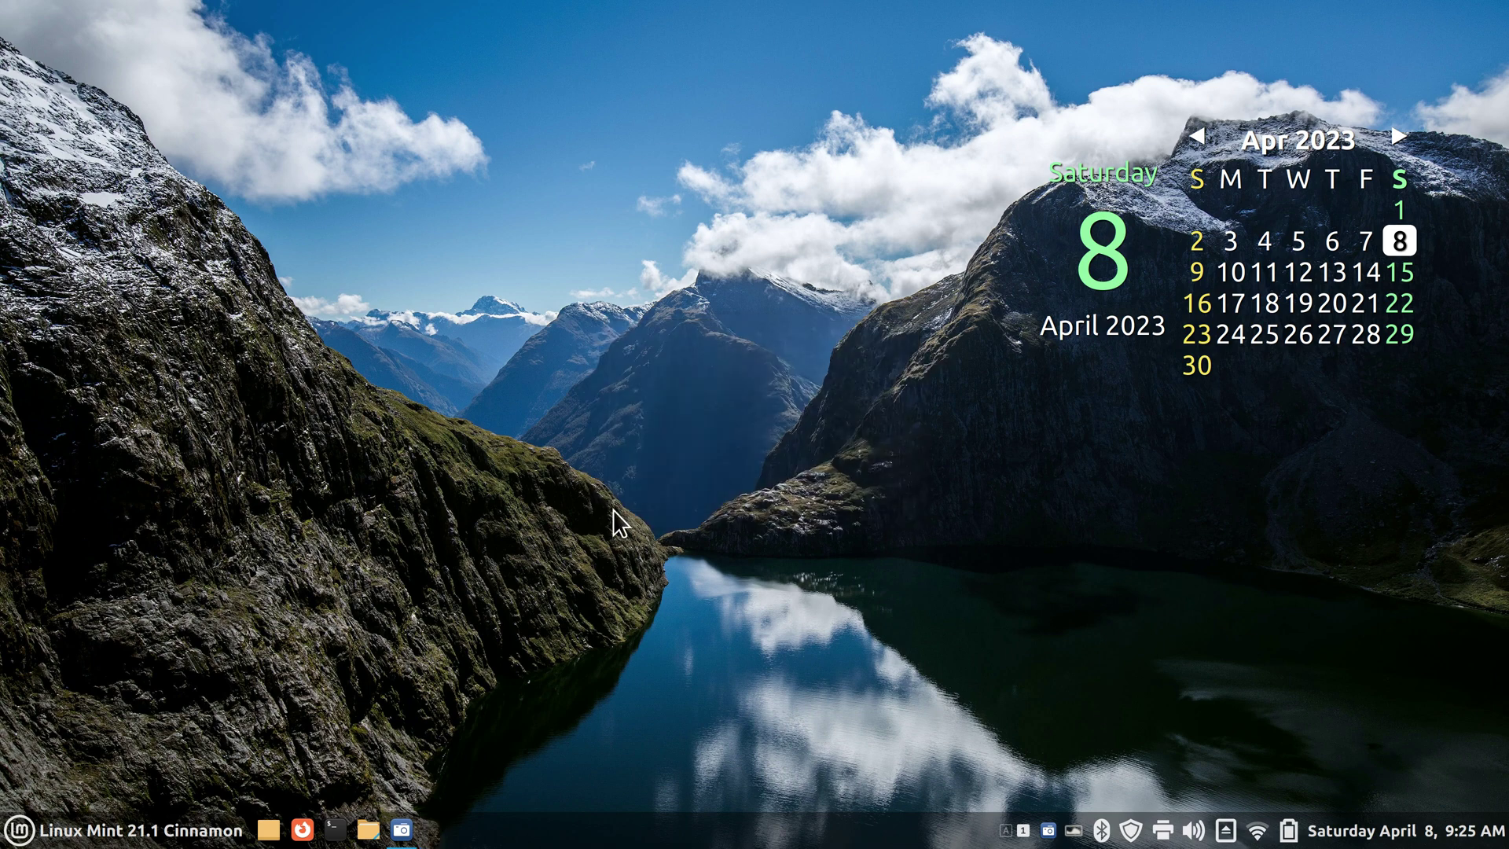
Launch USB Image Writer from a 'usb' menu search and close it again
left_click(23, 835)
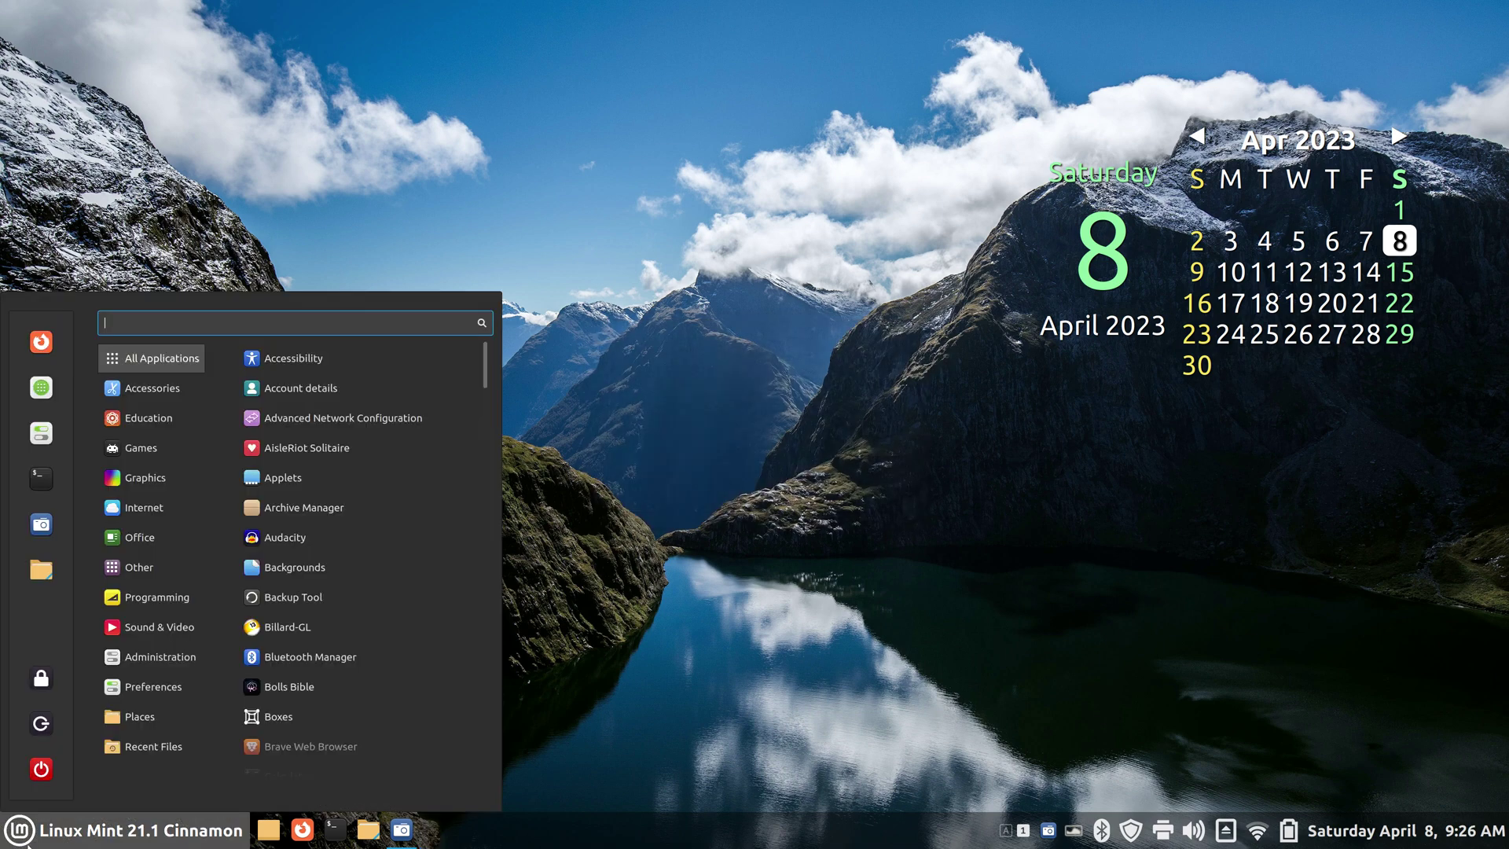
type("usb")
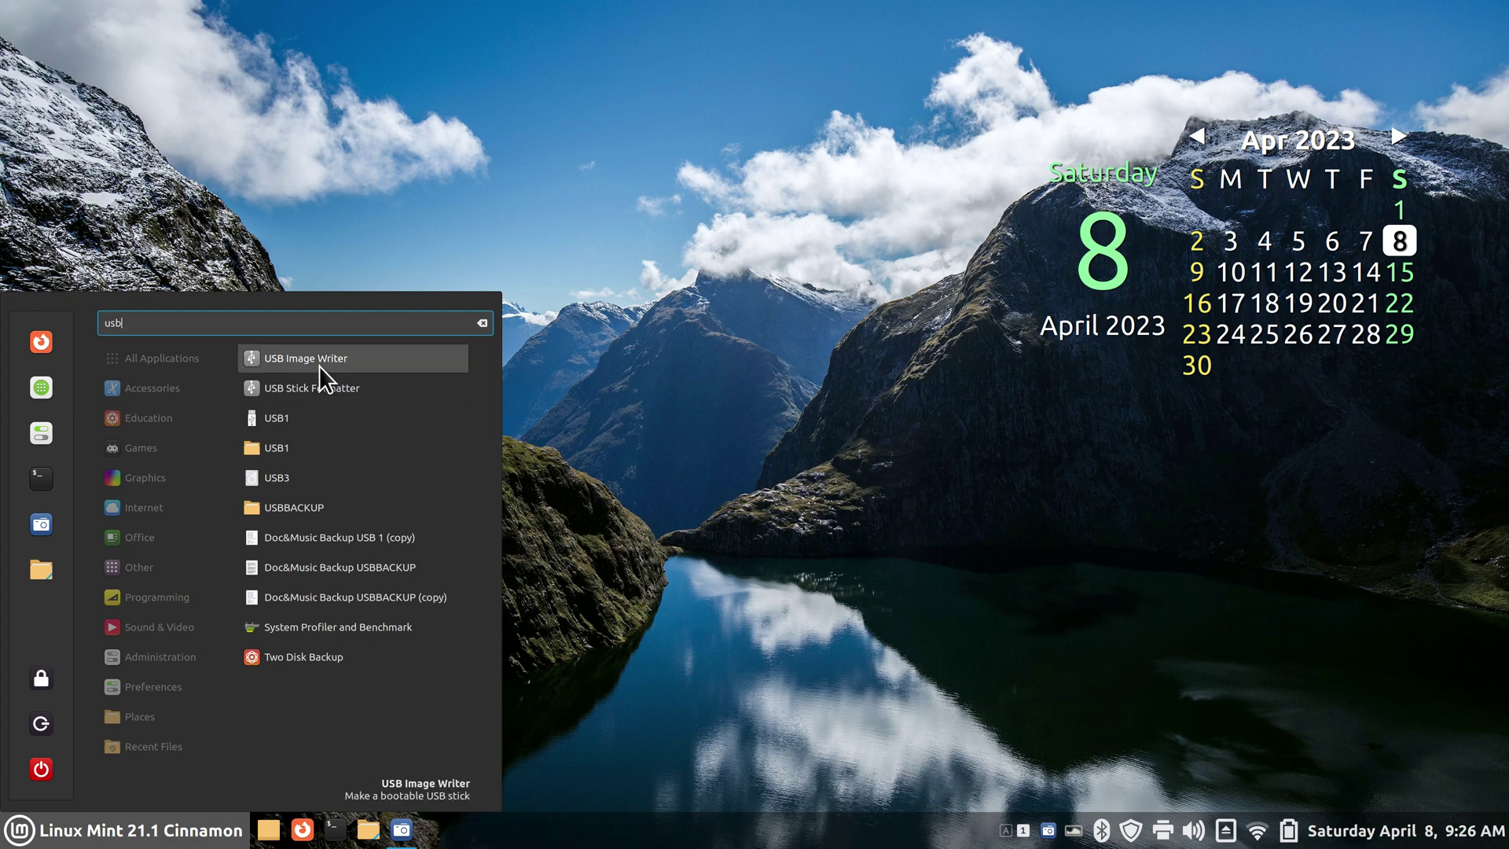
left_click(329, 358)
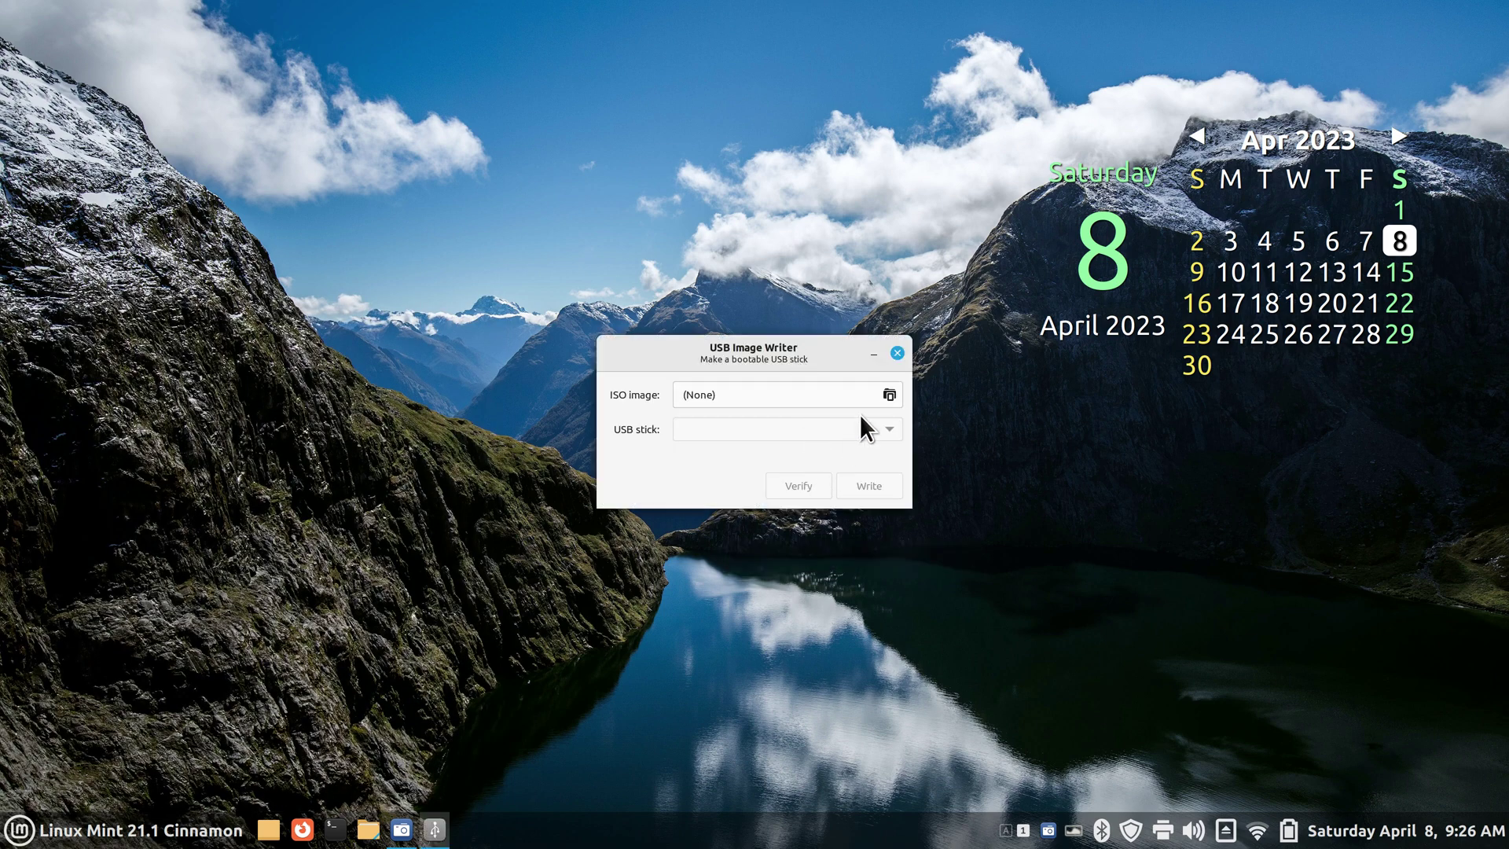
left_click(896, 353)
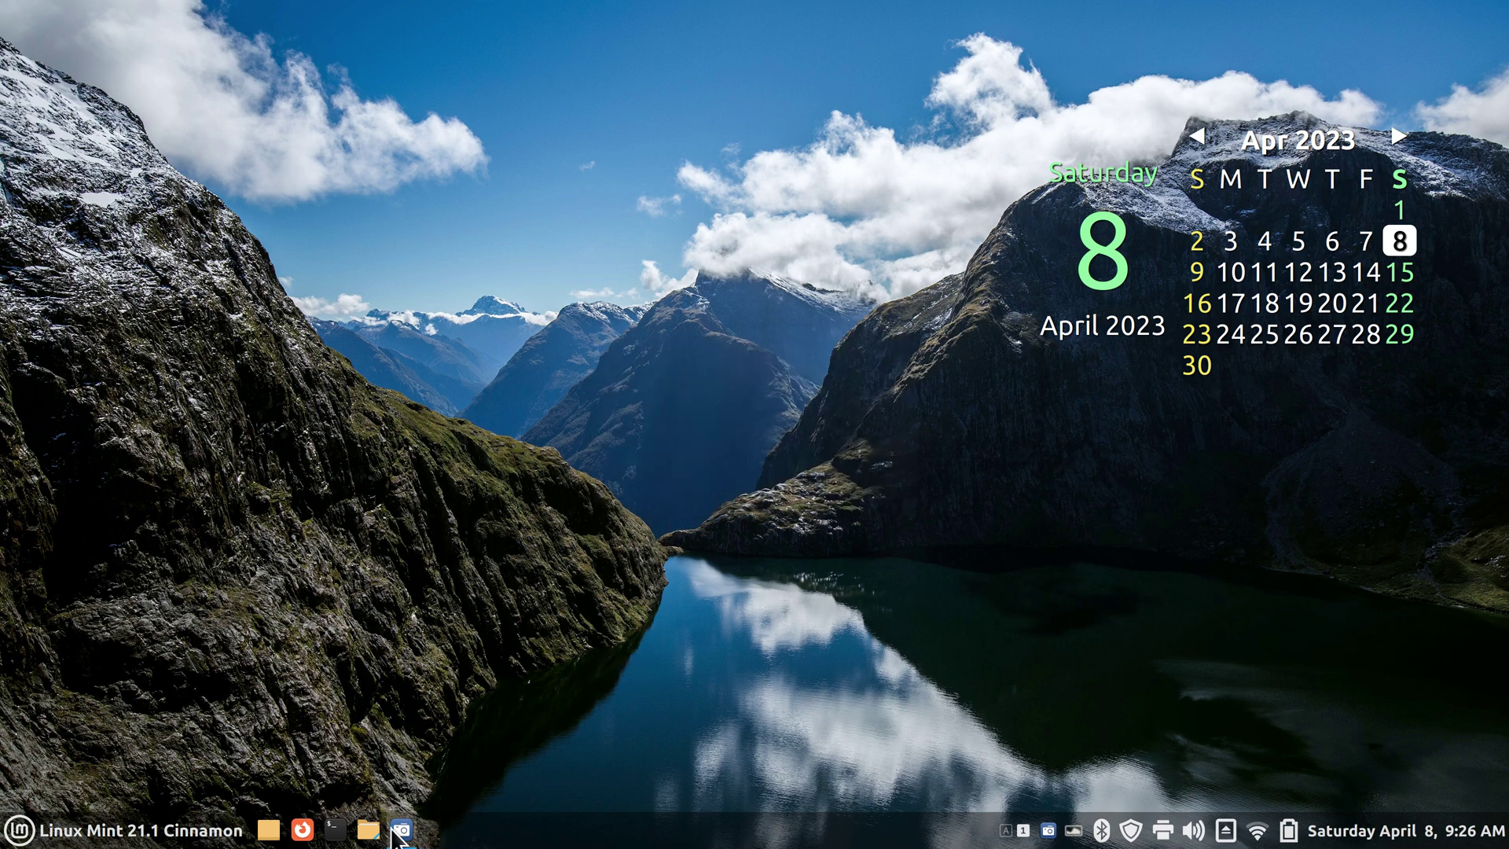
left_click(365, 835)
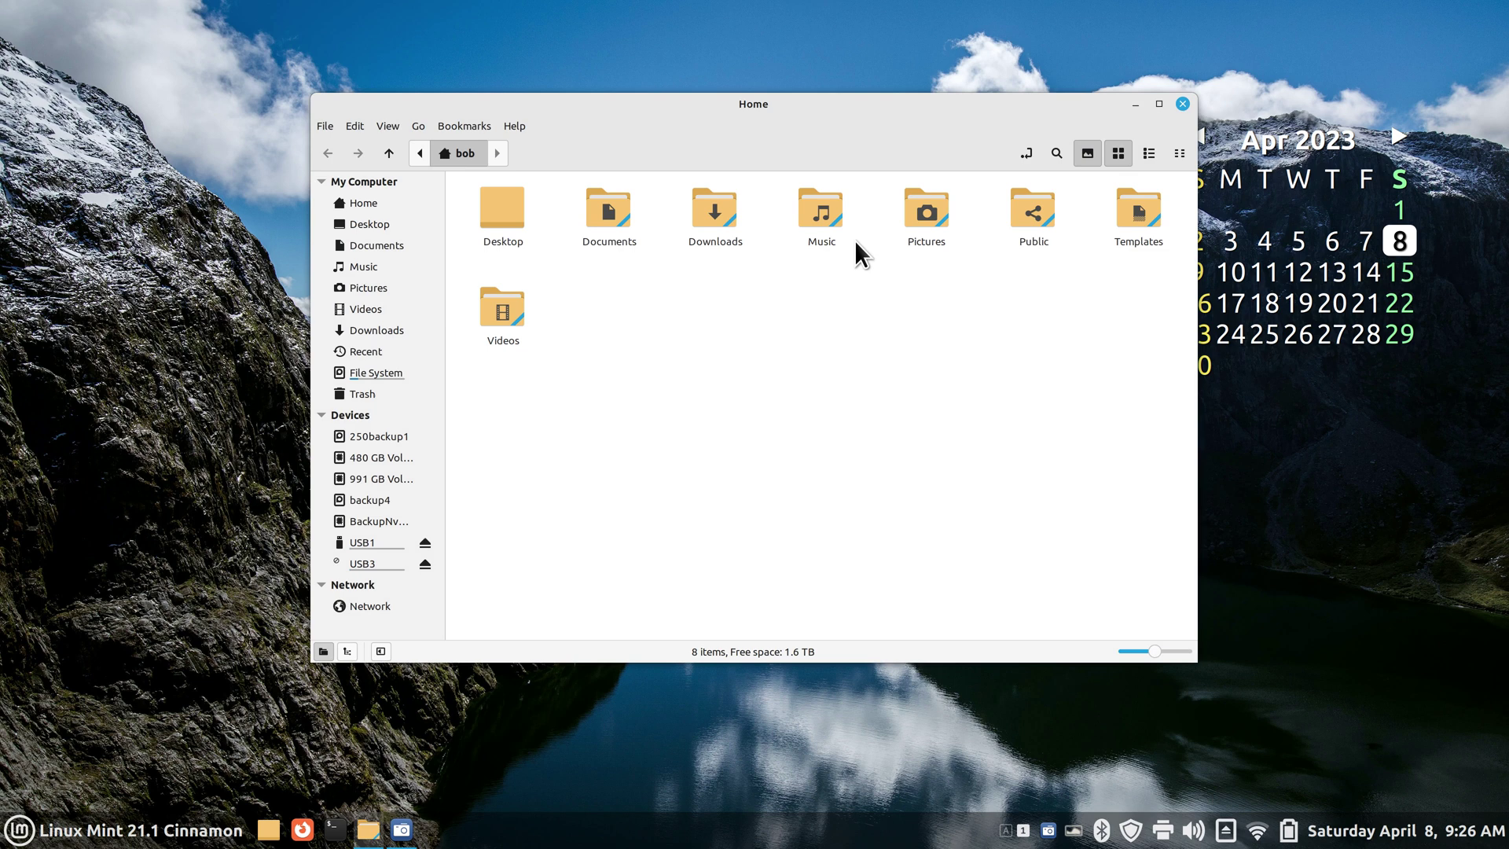
left_click(520, 127)
left_click(554, 193)
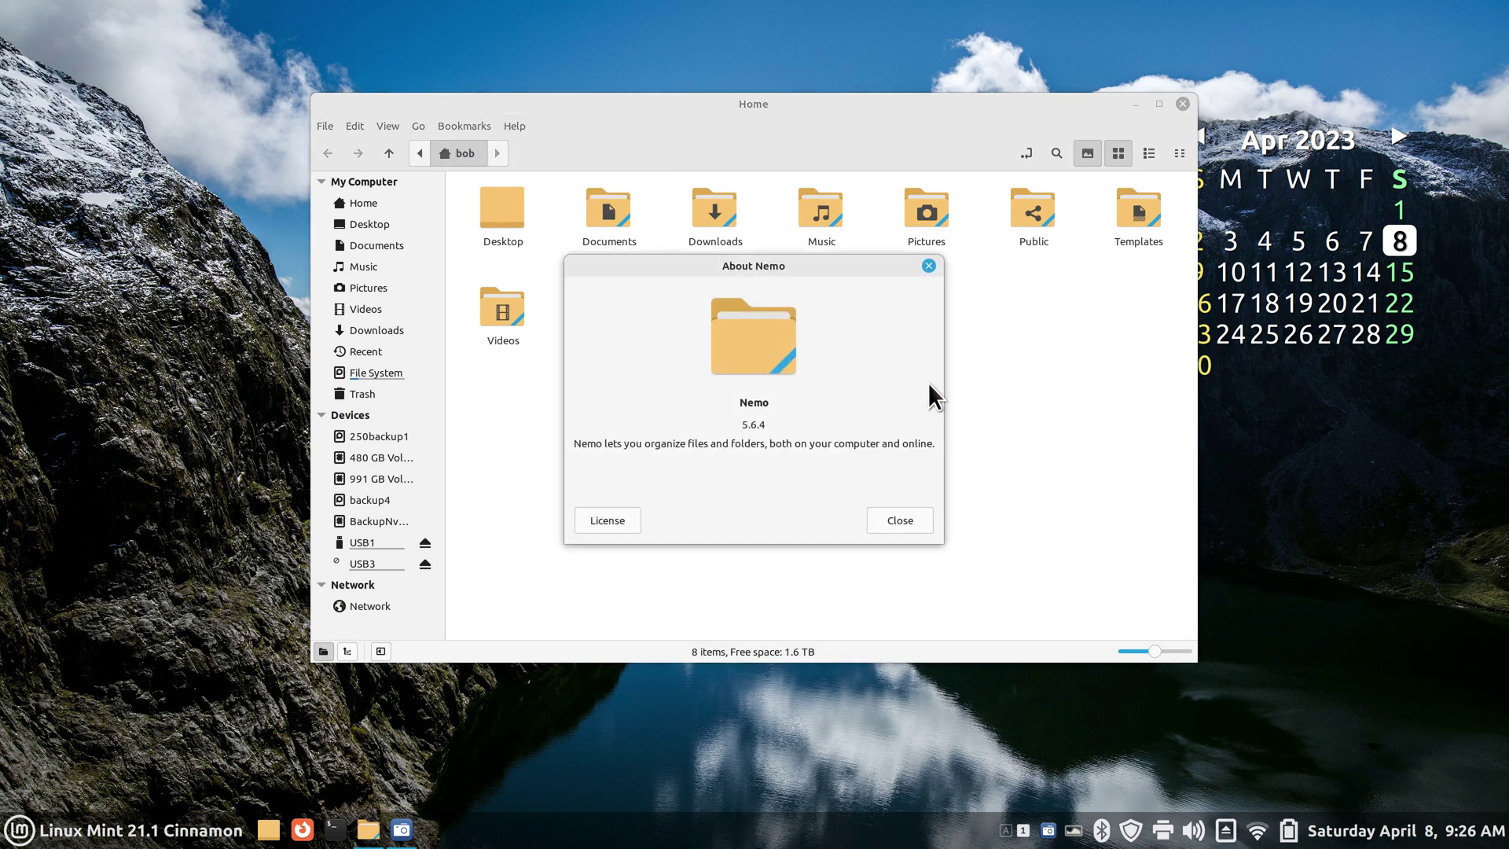
left_click(903, 520)
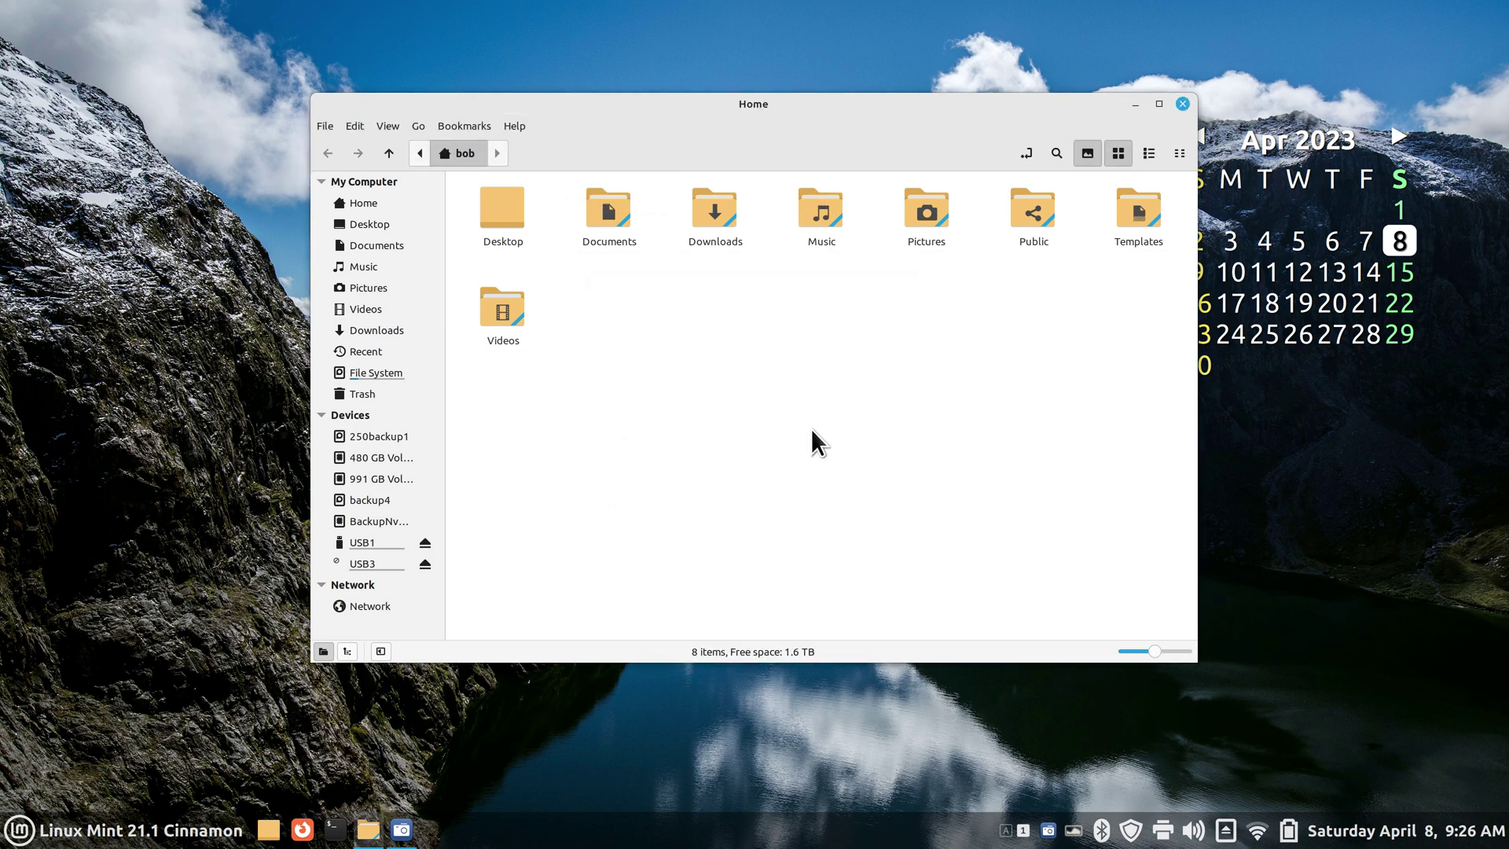
key("ctrl+minus")
key("ctrl+minus")
key("ctrl+minus")
key("ctrl+plus")
key("ctrl+plus")
key("ctrl+plus")
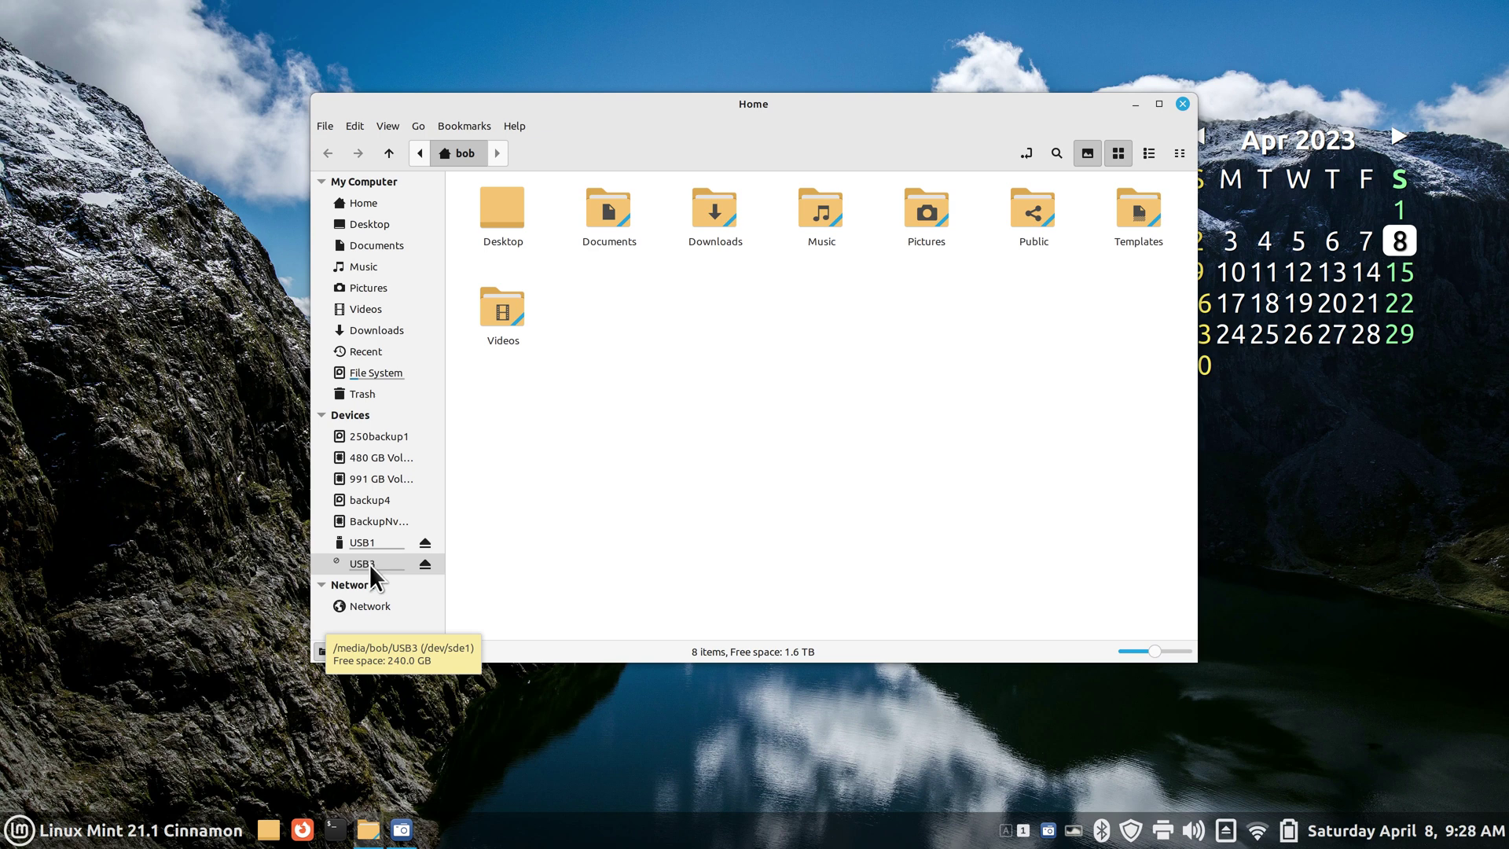
left_click(369, 564)
left_click(373, 545)
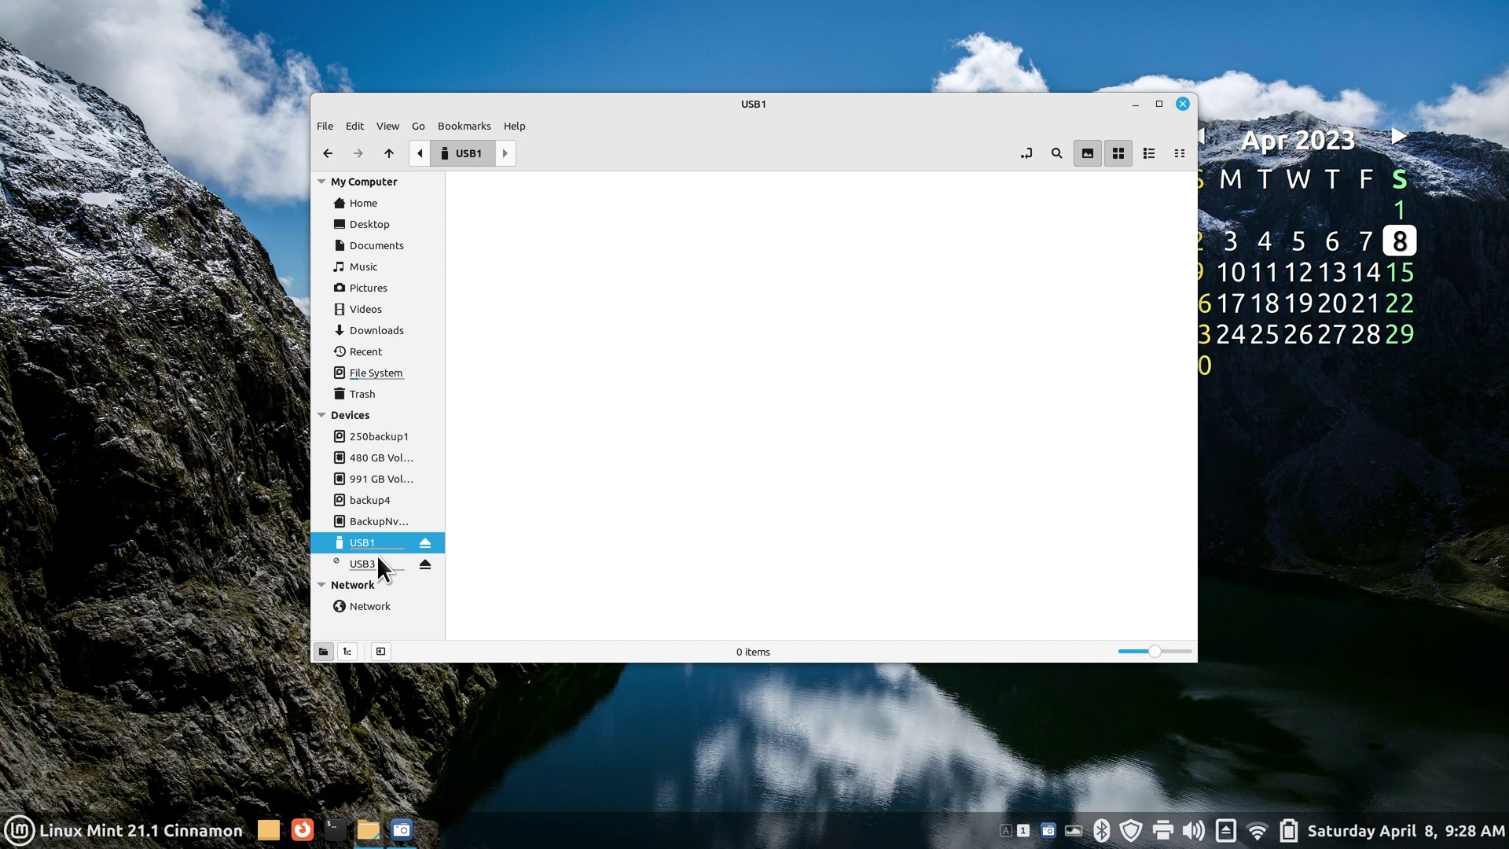
left_click(1183, 104)
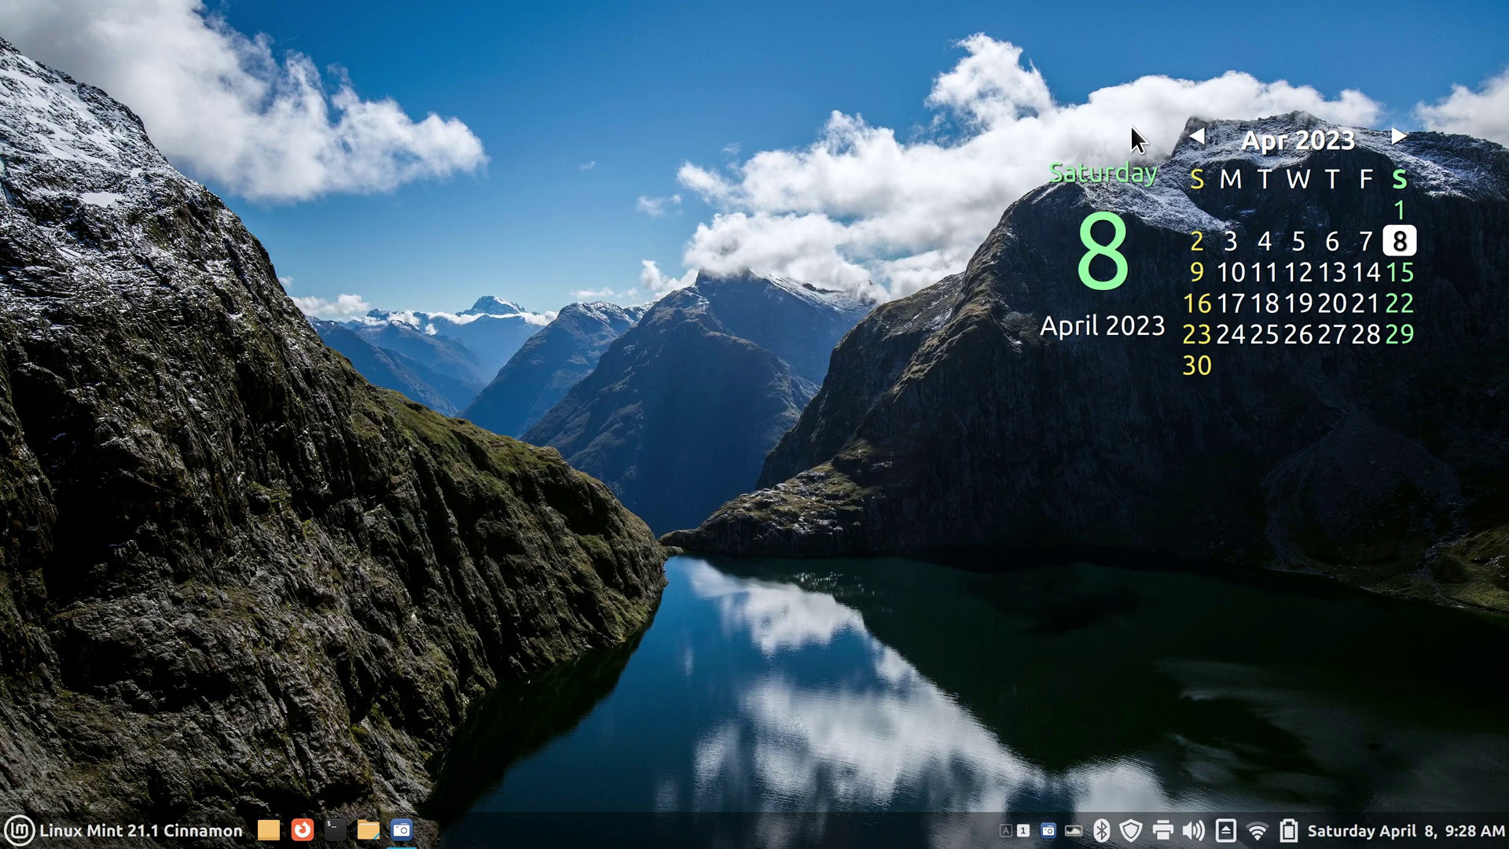
Launch USB Stick Formatter from a 'usb' menu search and move its window up-left
left_click(22, 837)
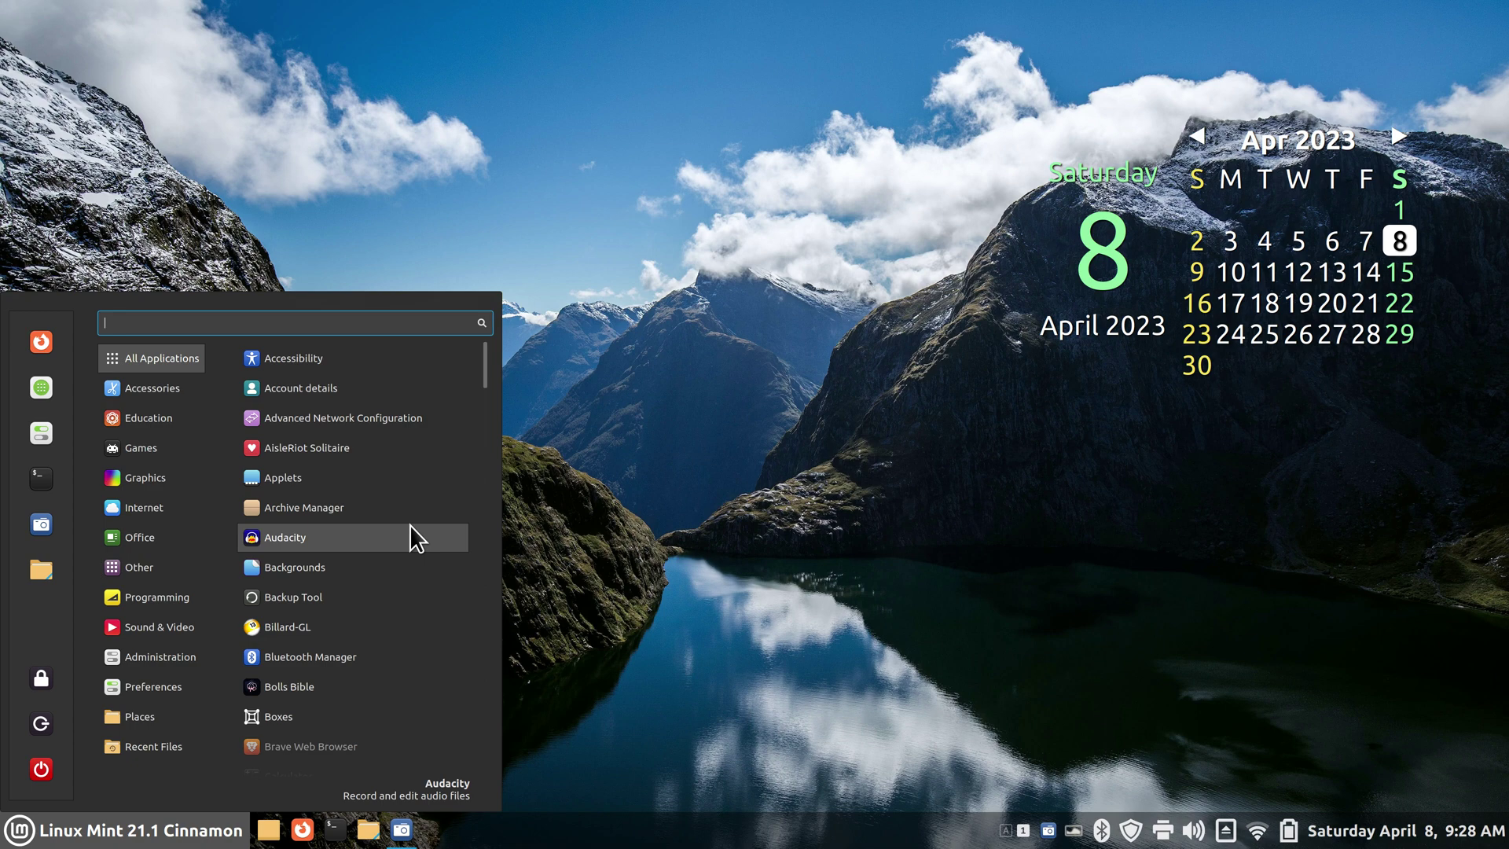
type("usb")
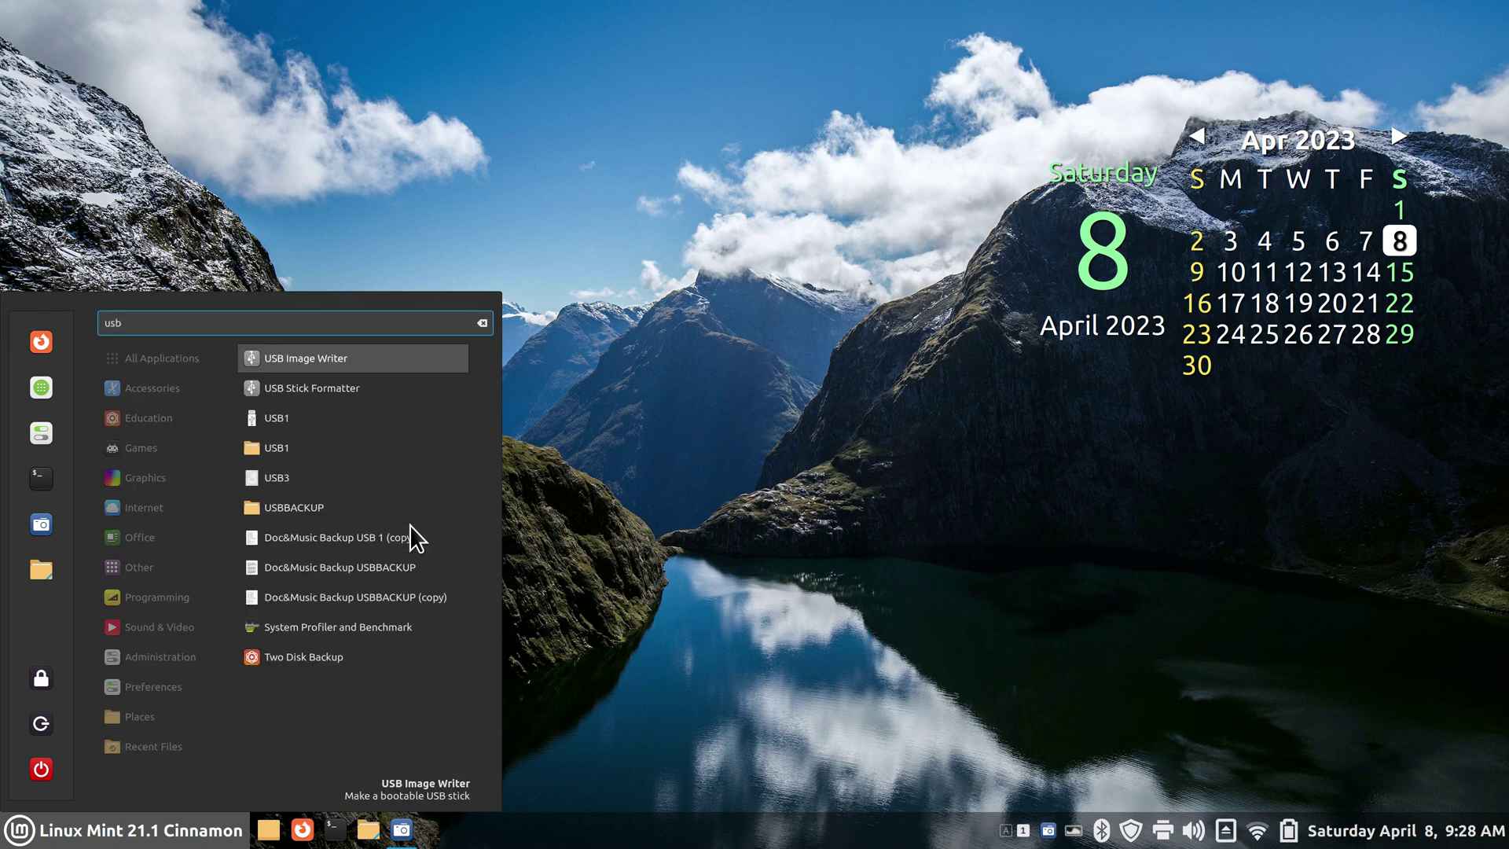
left_click(347, 391)
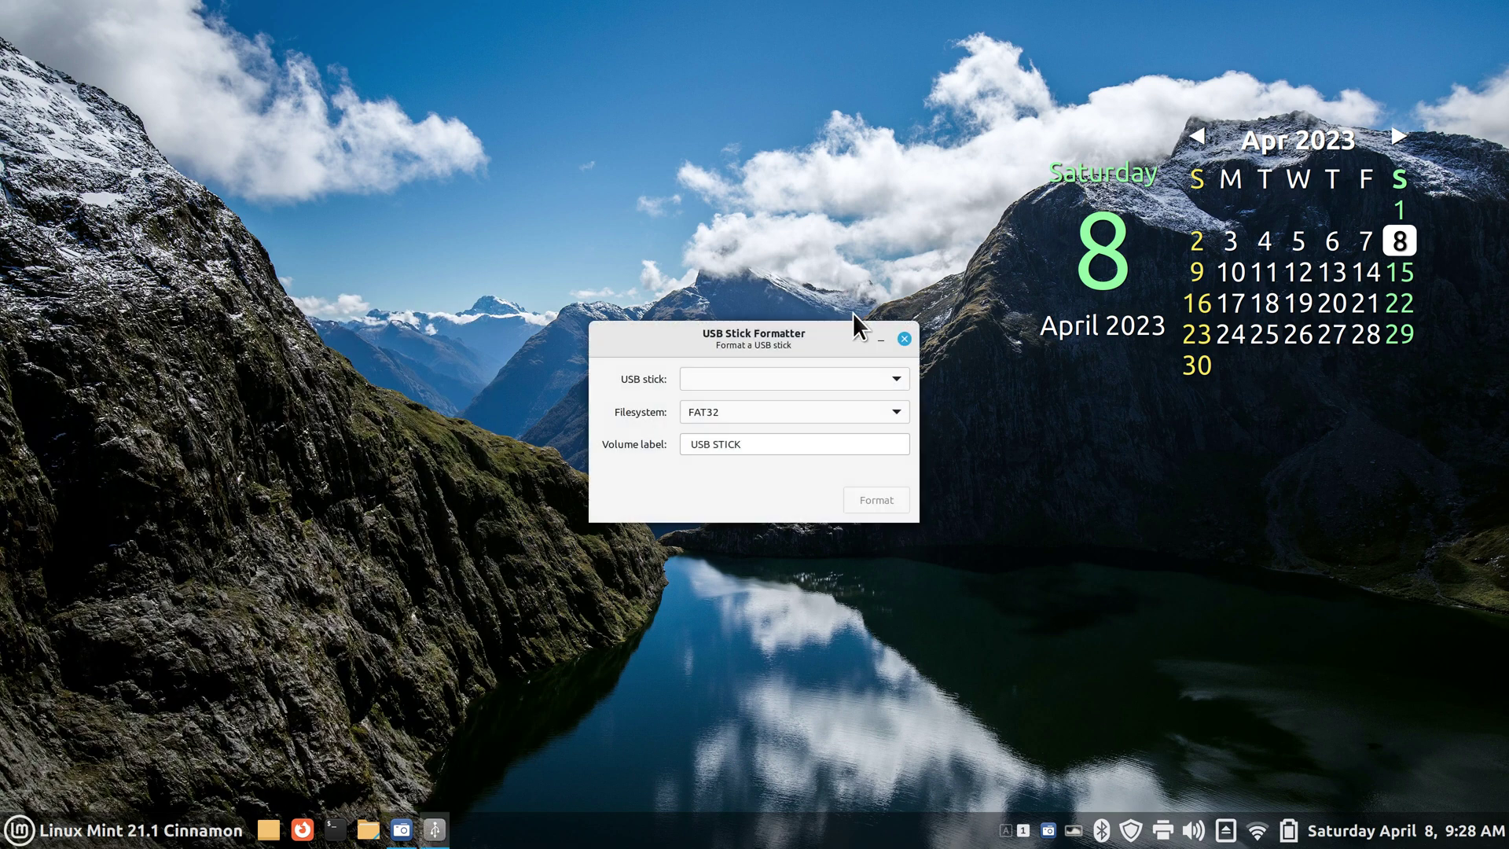
left_click_drag(824, 336, 759, 269)
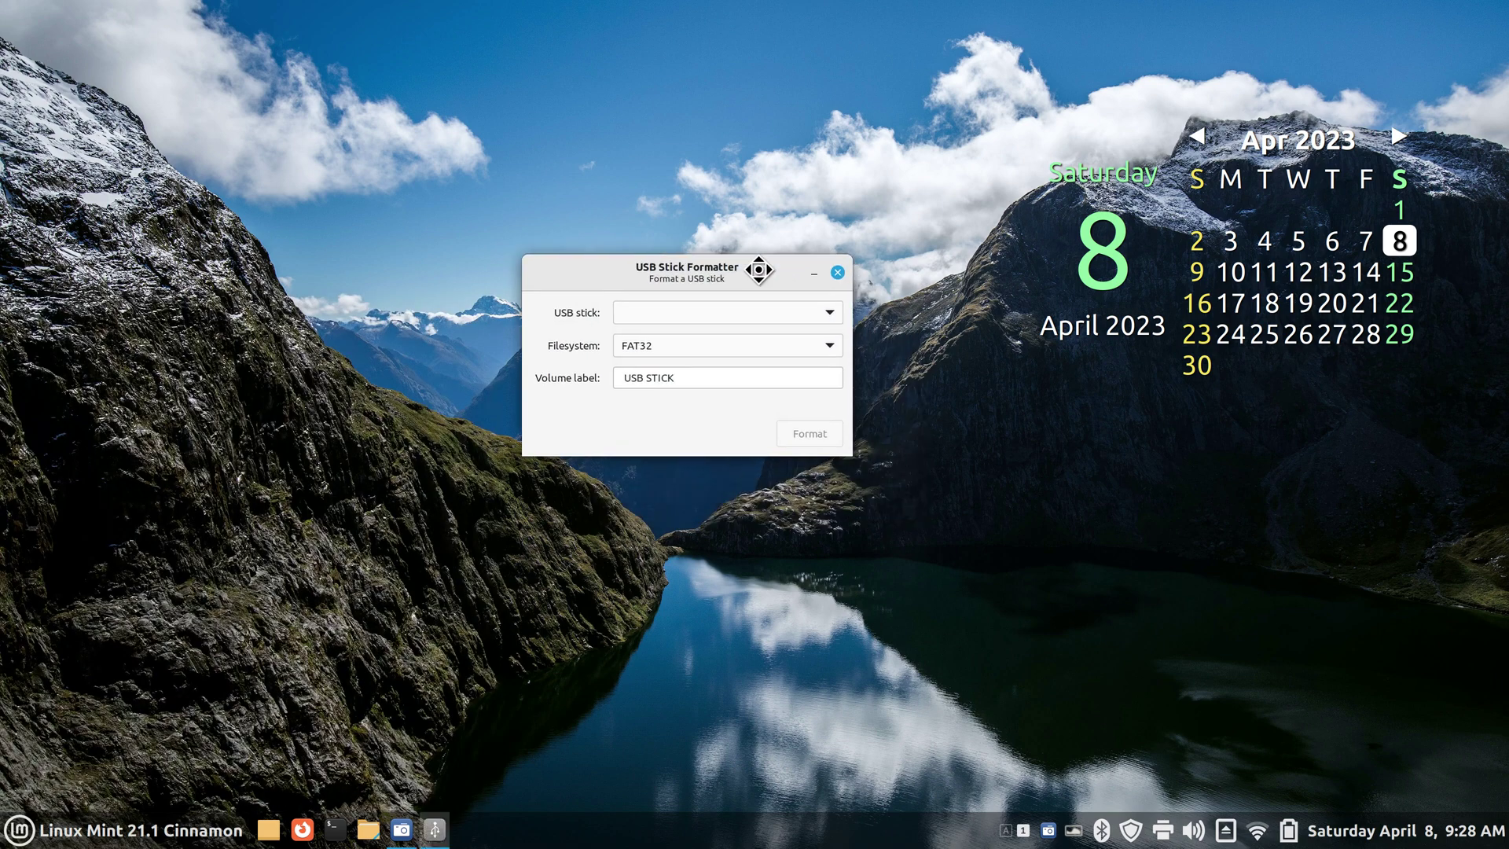
Select General UDisk (/dev/sdd) - 16GB as the USB stick to format
left_click(766, 312)
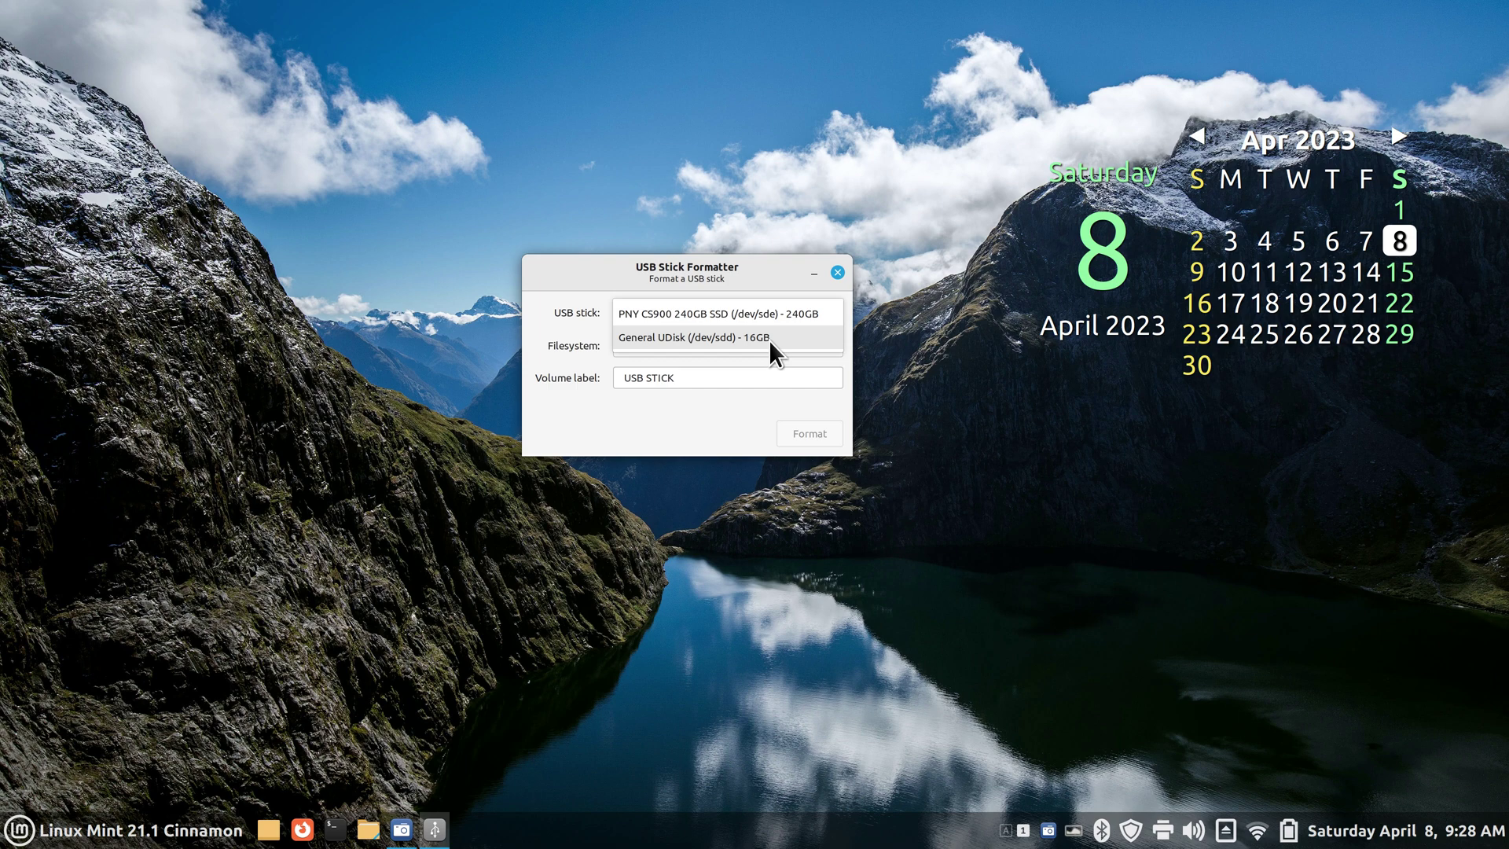
left_click(884, 382)
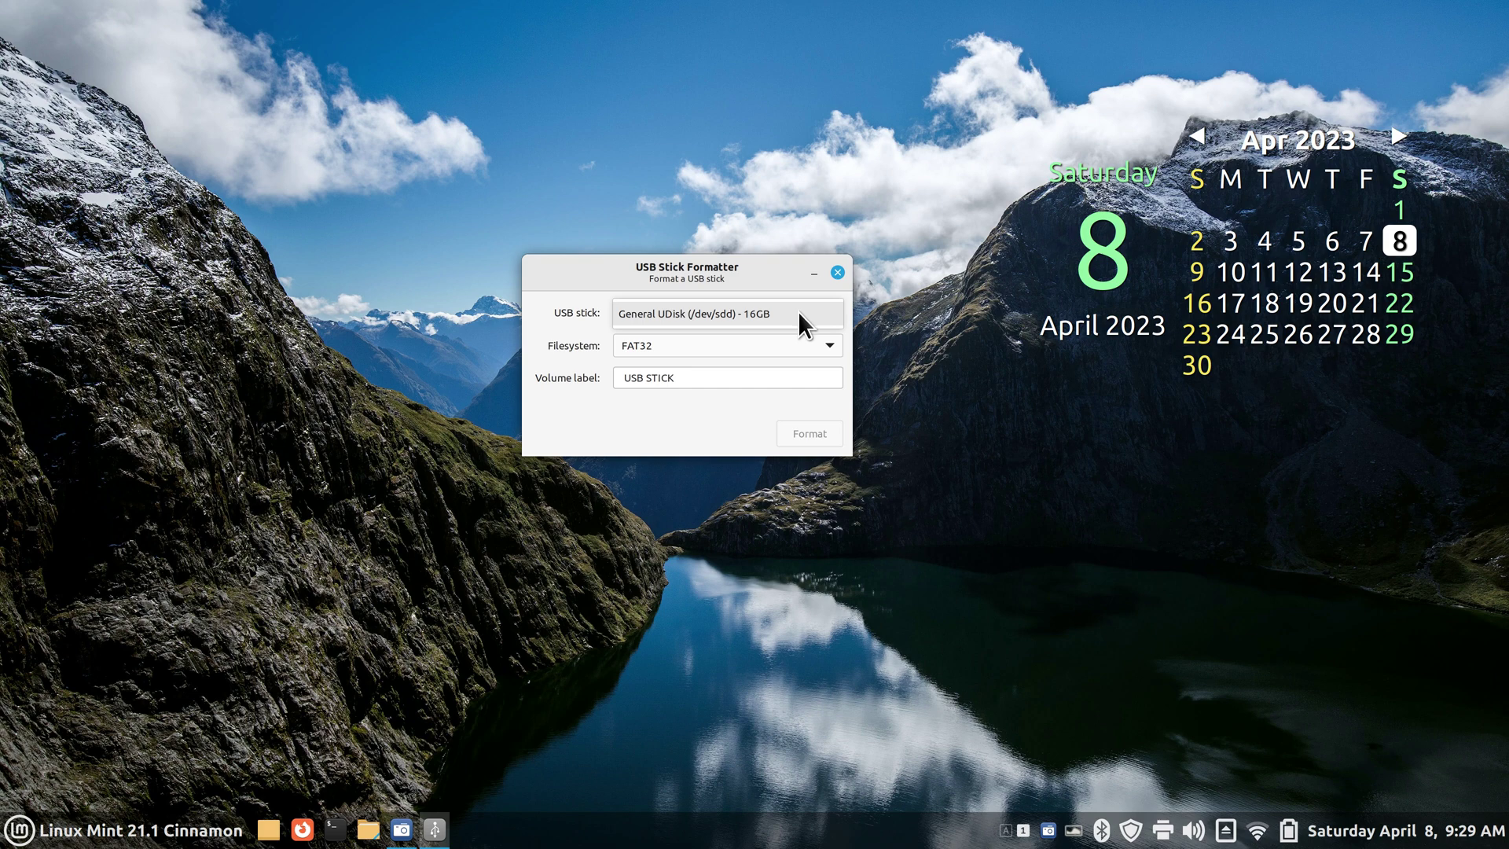
left_click(682, 313)
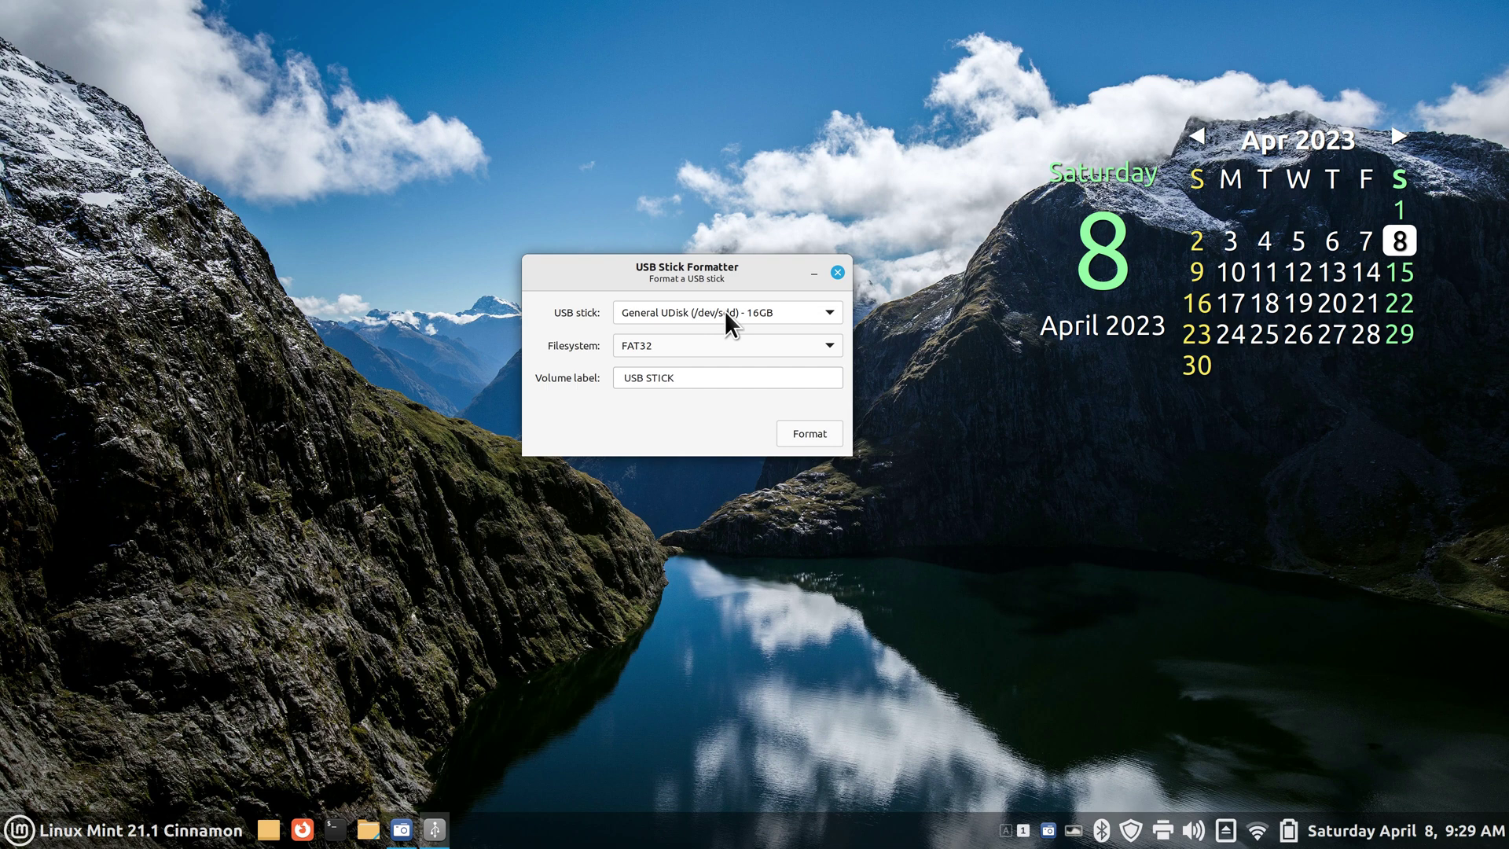
Bring up the Filesystem dropdown's help tooltip, keeping FAT32 and the USB STICK label
mouse_move(664, 346)
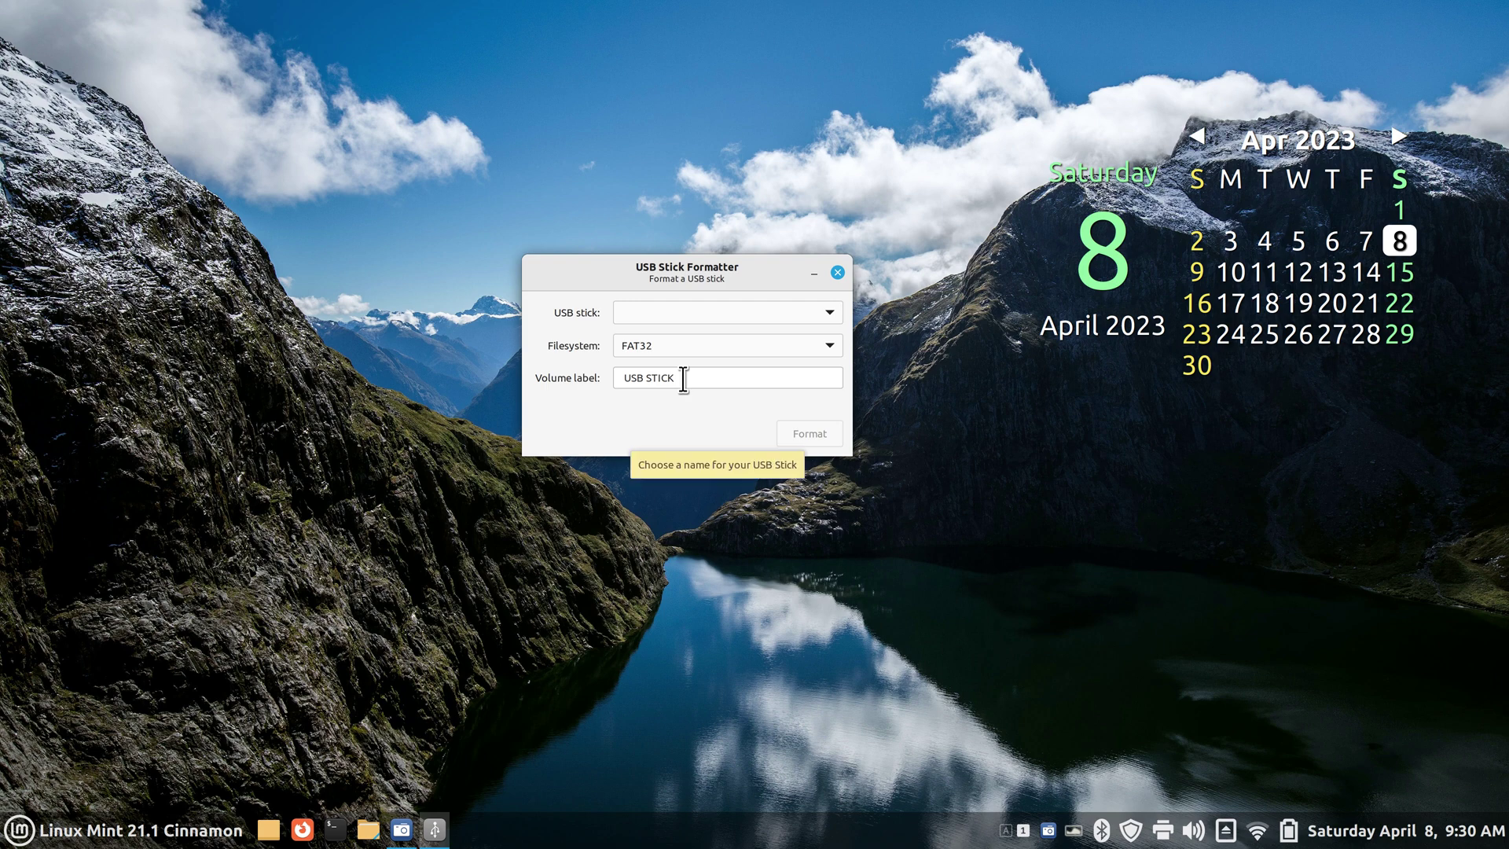
Replace the USB STICK volume label by typing USB twice, so it reads USBUSB
left_click_drag(684, 378, 605, 379)
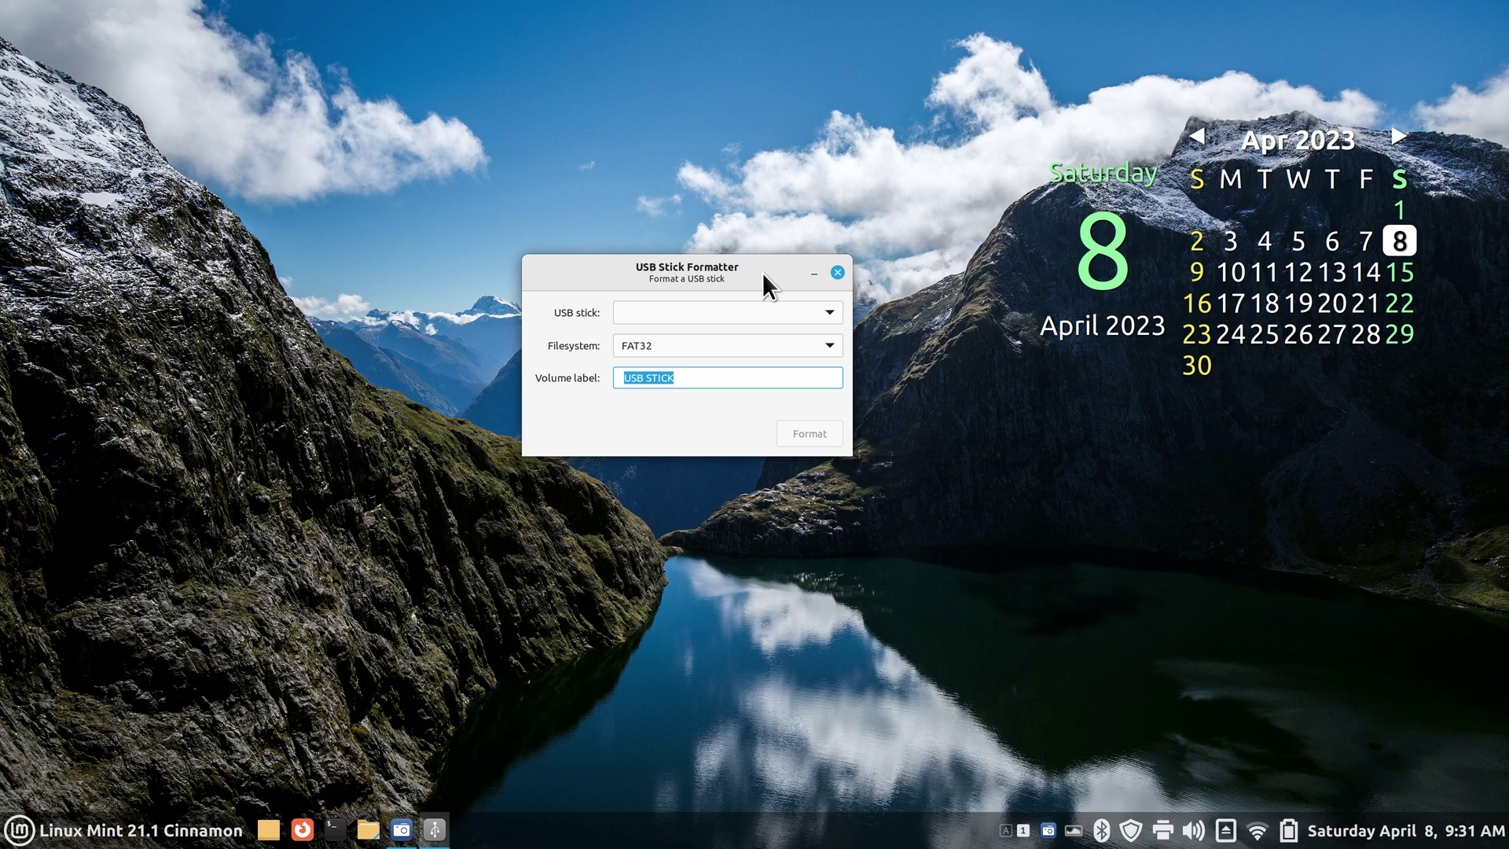
mouse_move(763, 272)
left_mouse_down()
mouse_move(768, 246)
mouse_move(786, 268)
left_mouse_up()
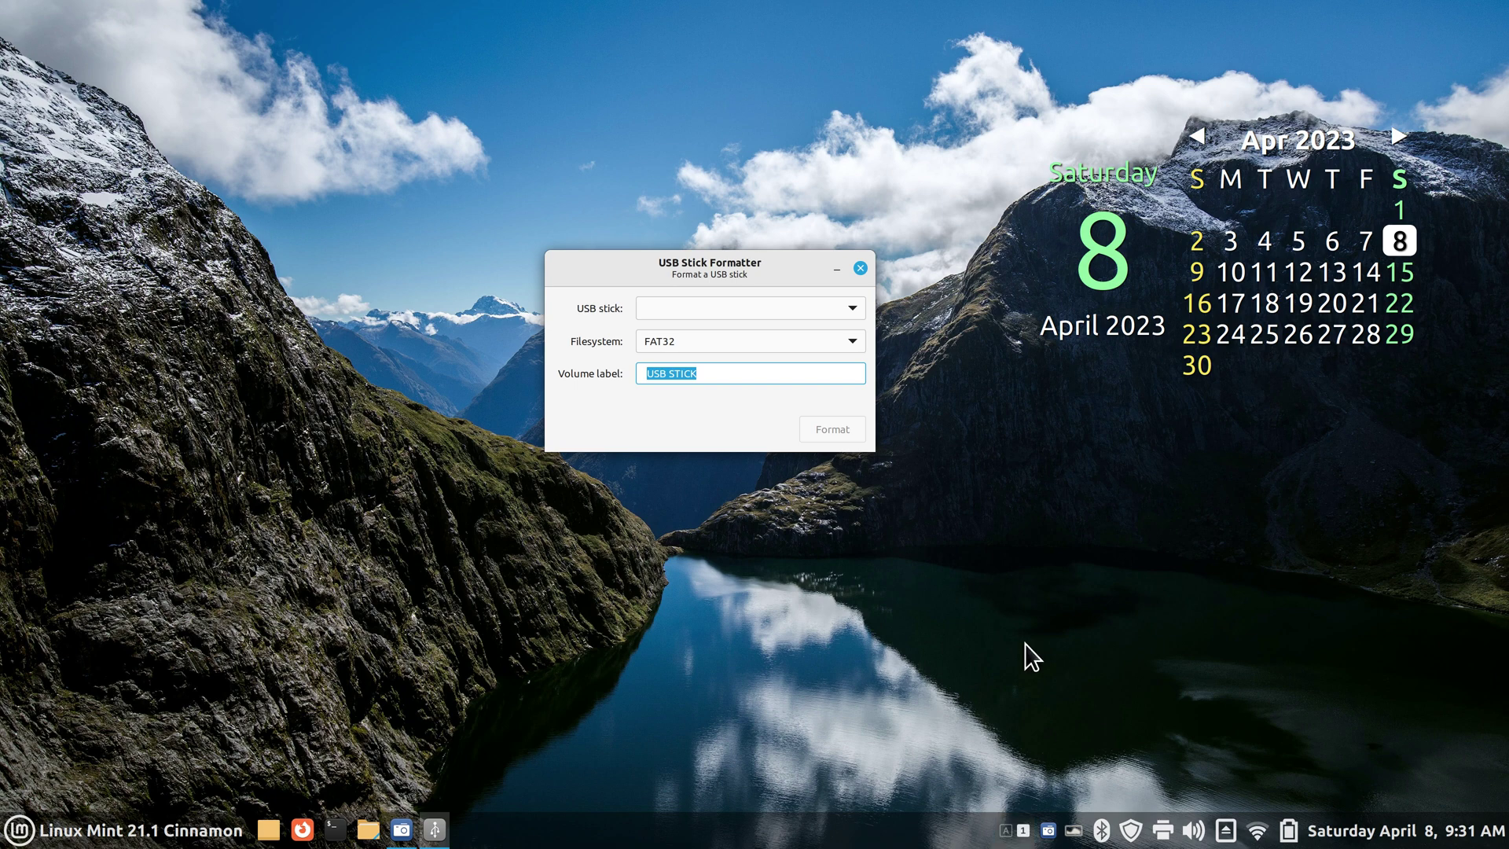
key("Caps_Lock")
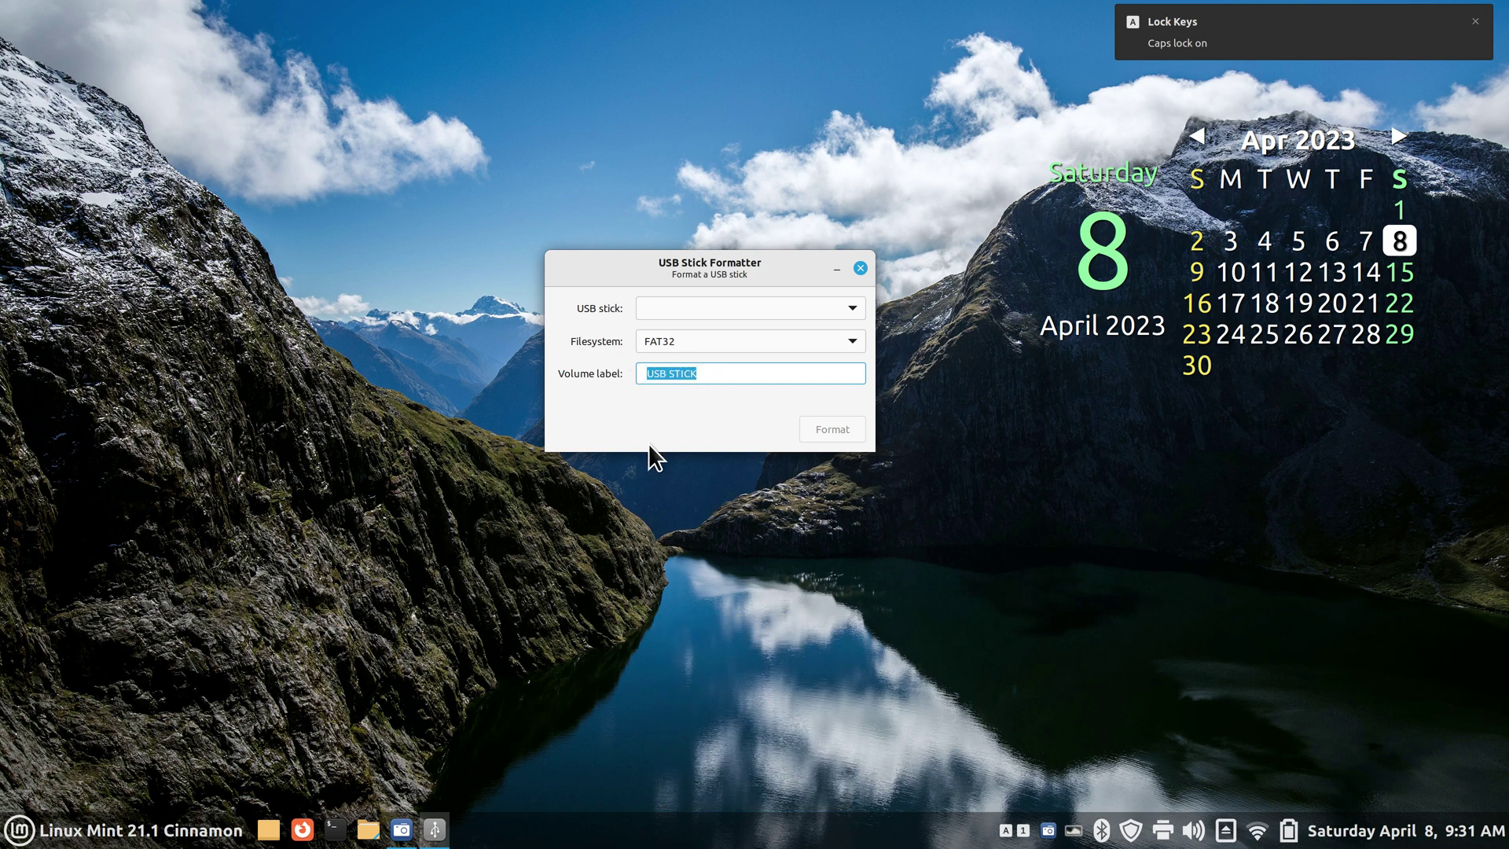
type("USB")
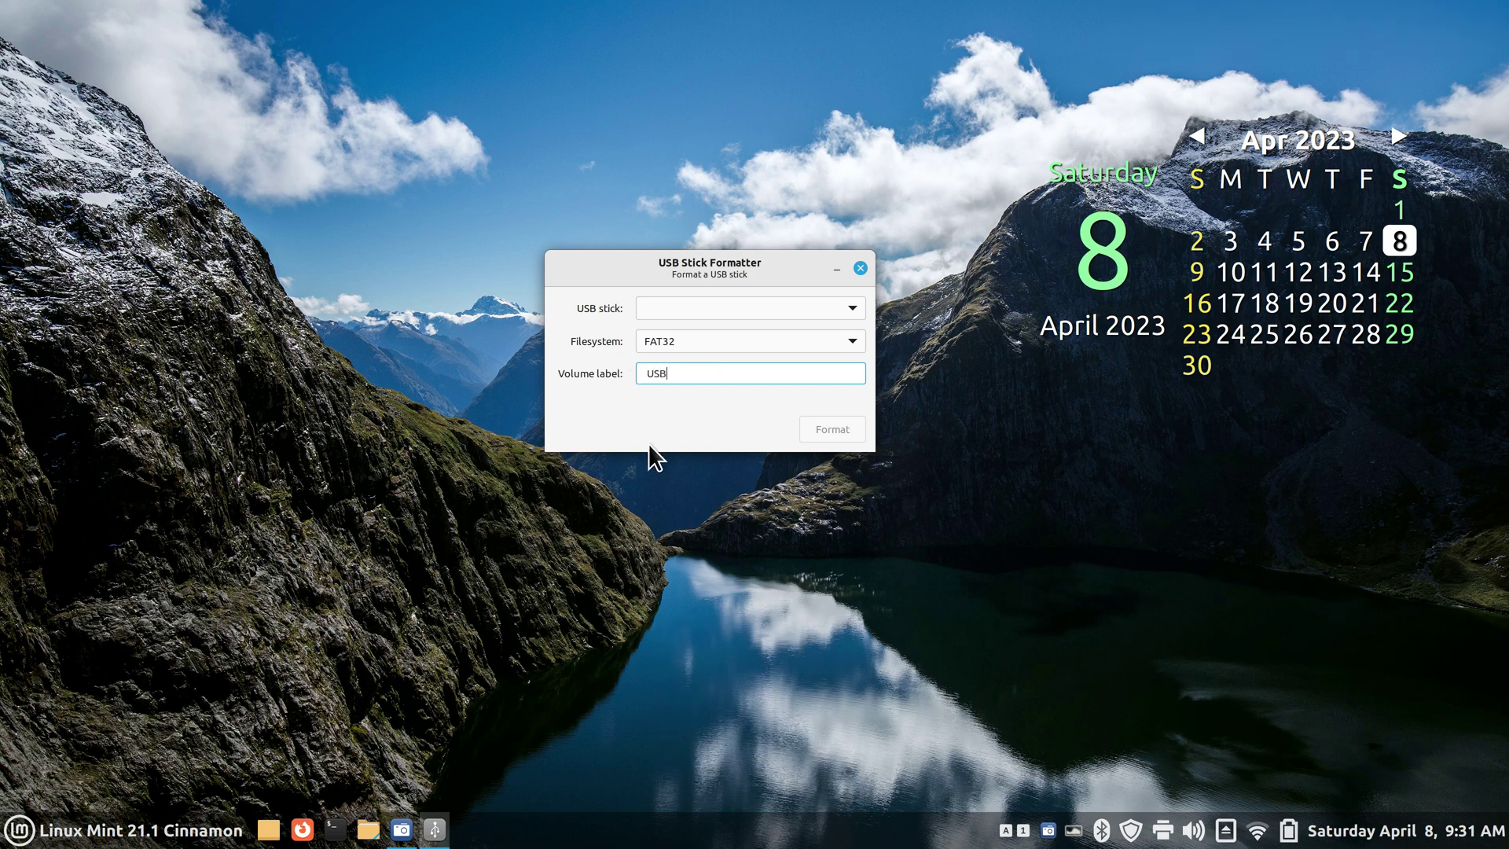
key("Caps_Lock")
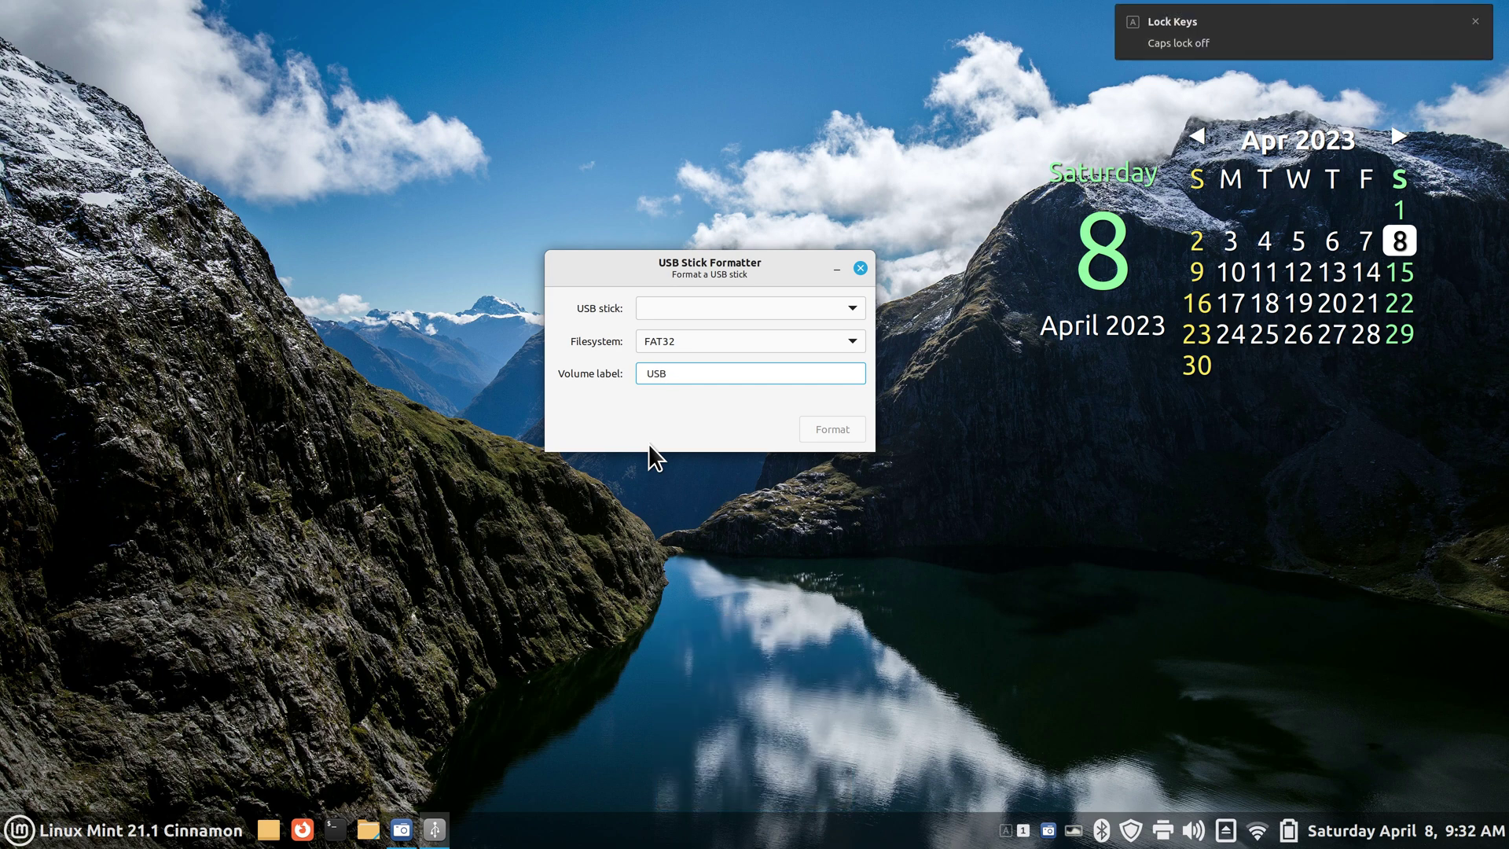
type("USB")
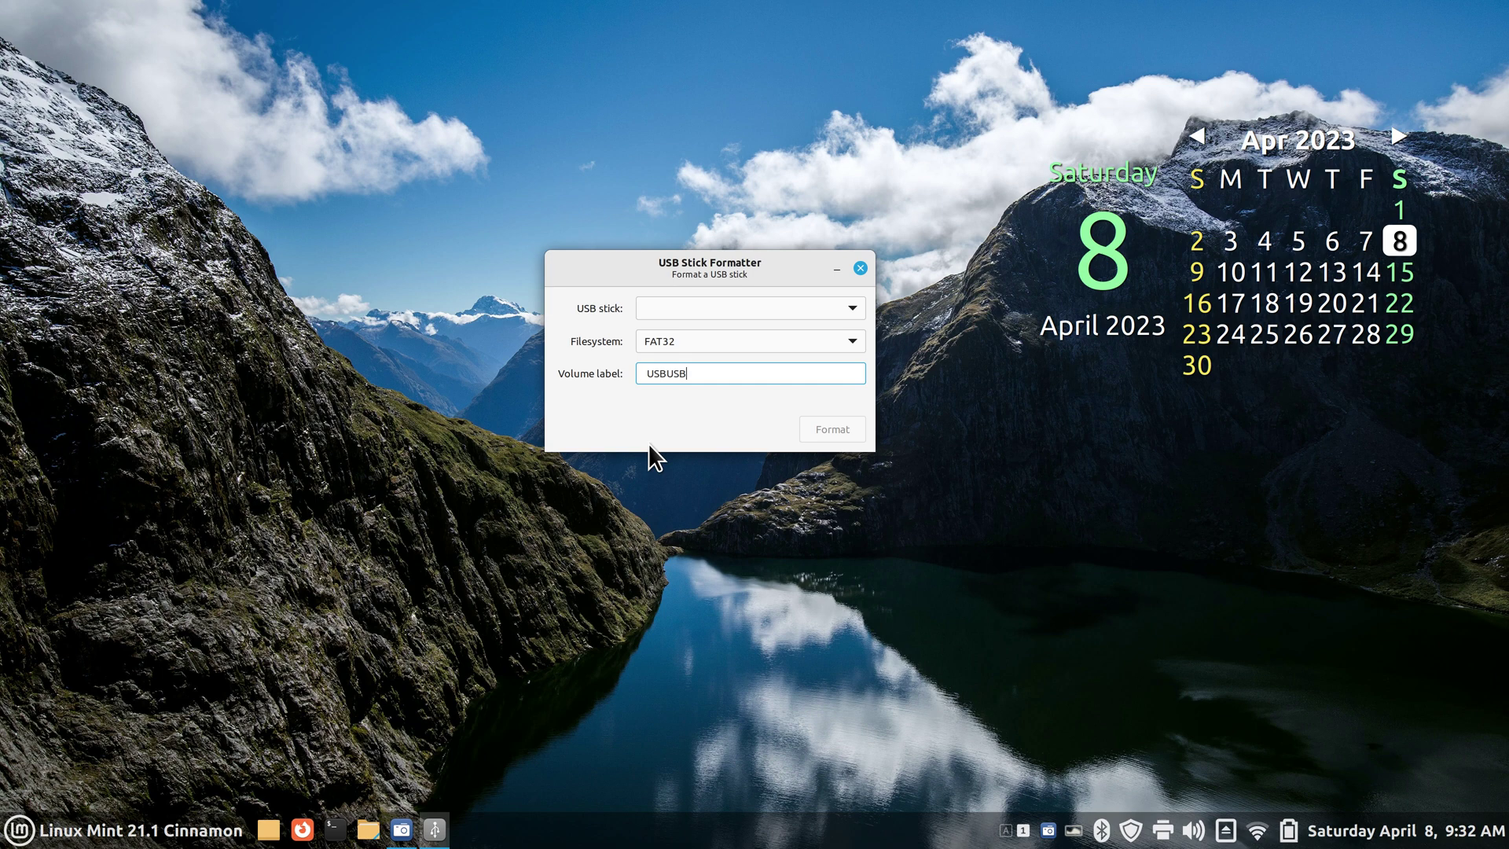
Delete the mistaken USBUSB text from the Volume label field
key("BackSpace")
key("BackSpace")
key("BackSpace")
key("BackSpace")
key("BackSpace")
key("BackSpace")
Choose General UDisk (/dev/sdd) - 16GB and start formatting, bringing up the password prompt
left_click(775, 309)
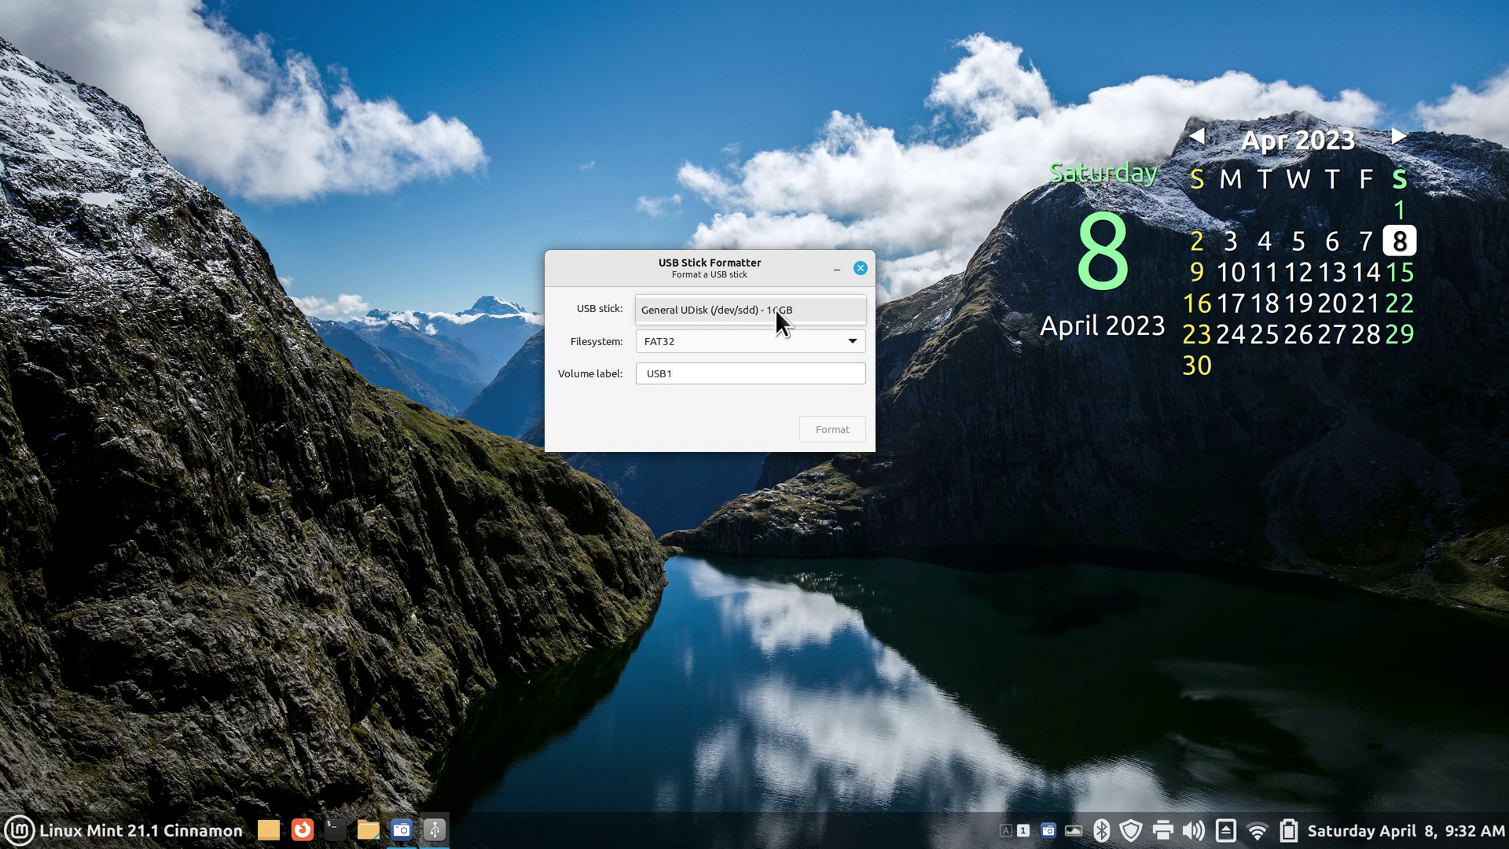
left_click(776, 310)
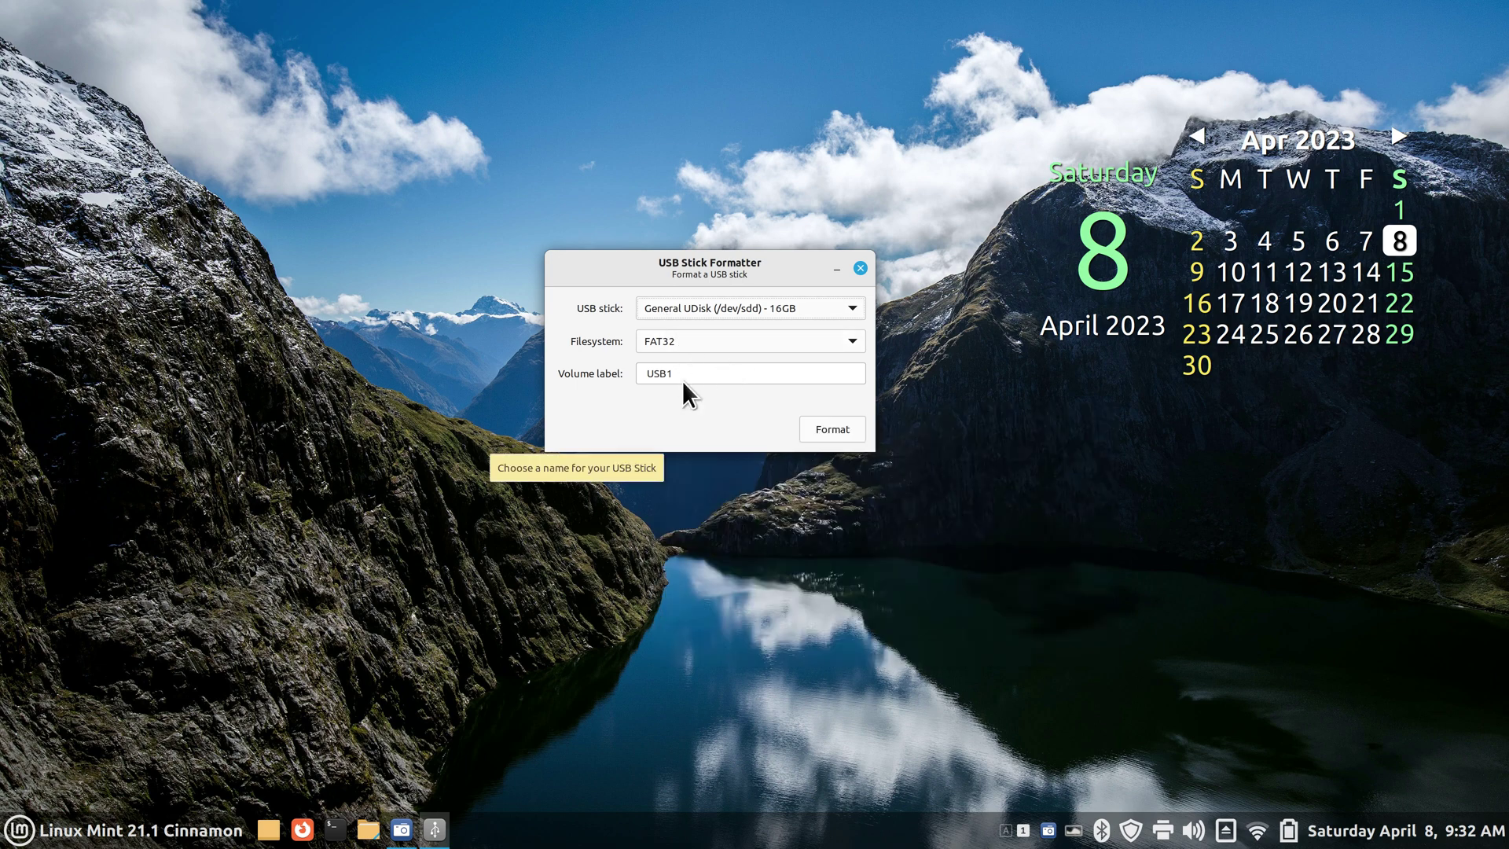
left_click(822, 433)
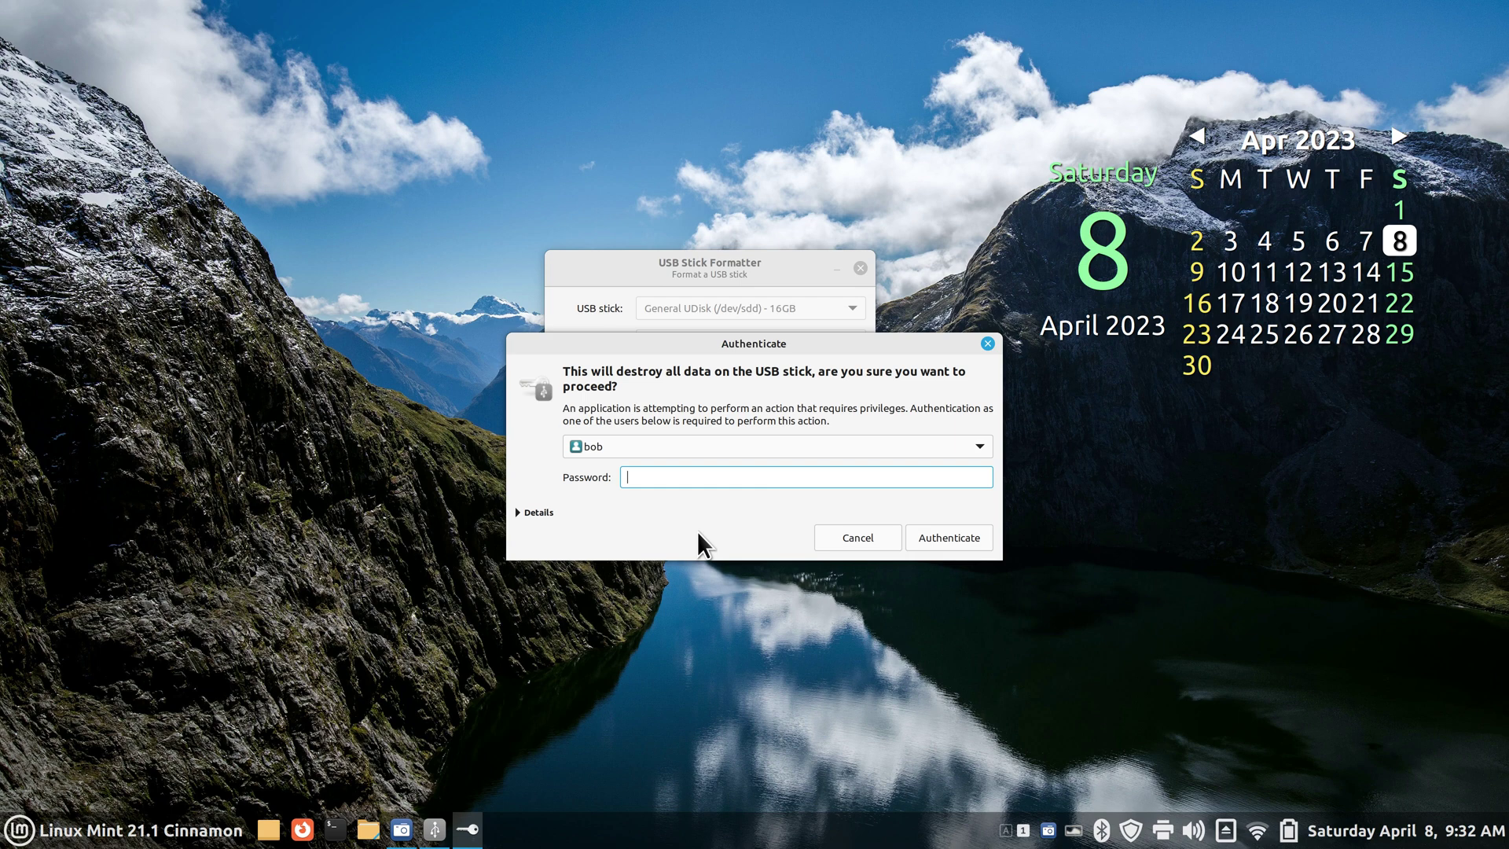
Authorise the format with the account password, then open and close System Settings from the panel
type("**********")
key("Return")
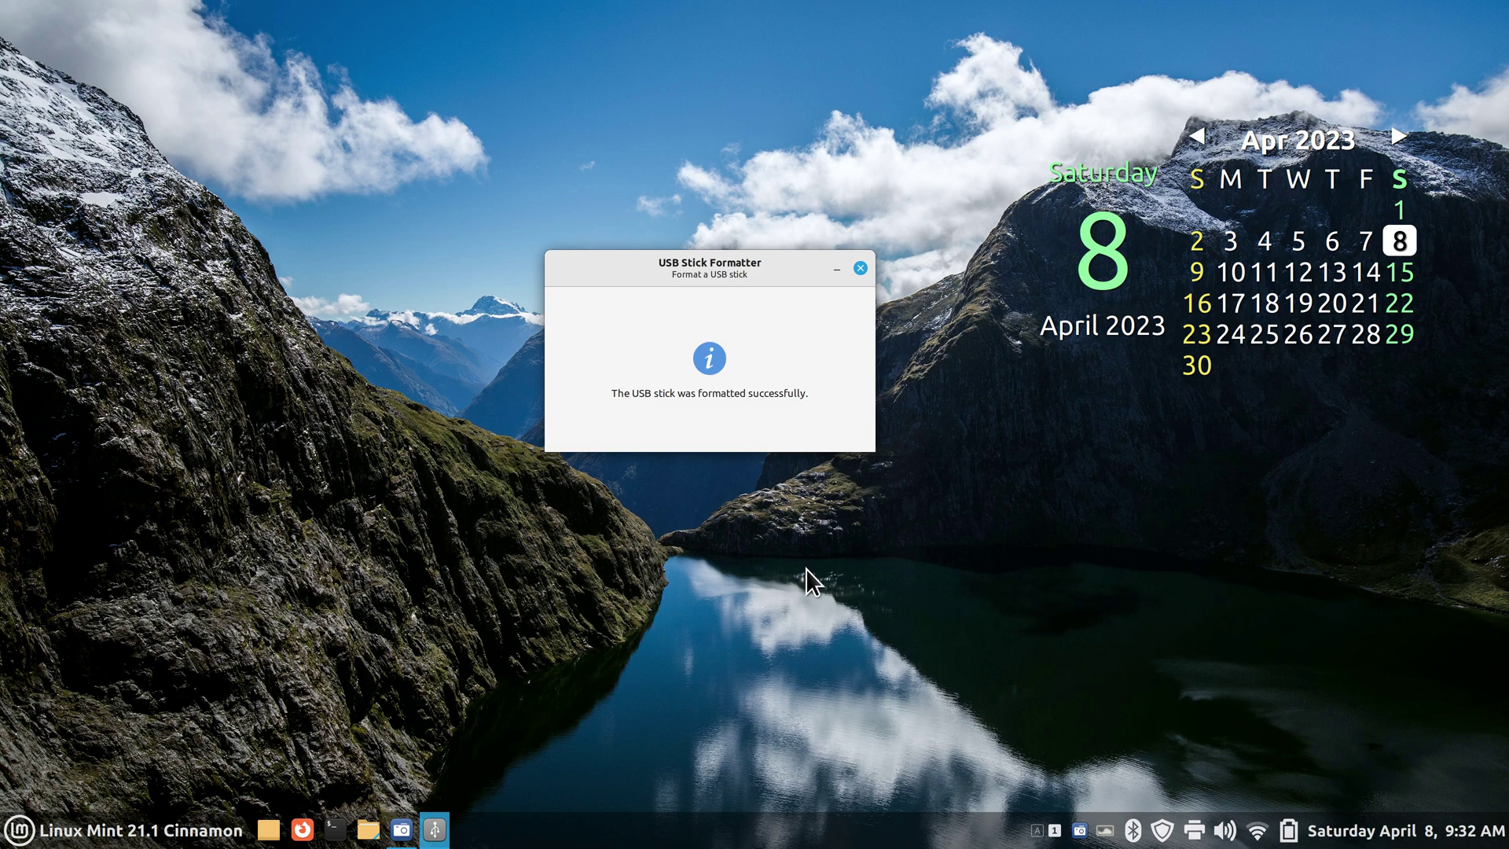
right_click(882, 831)
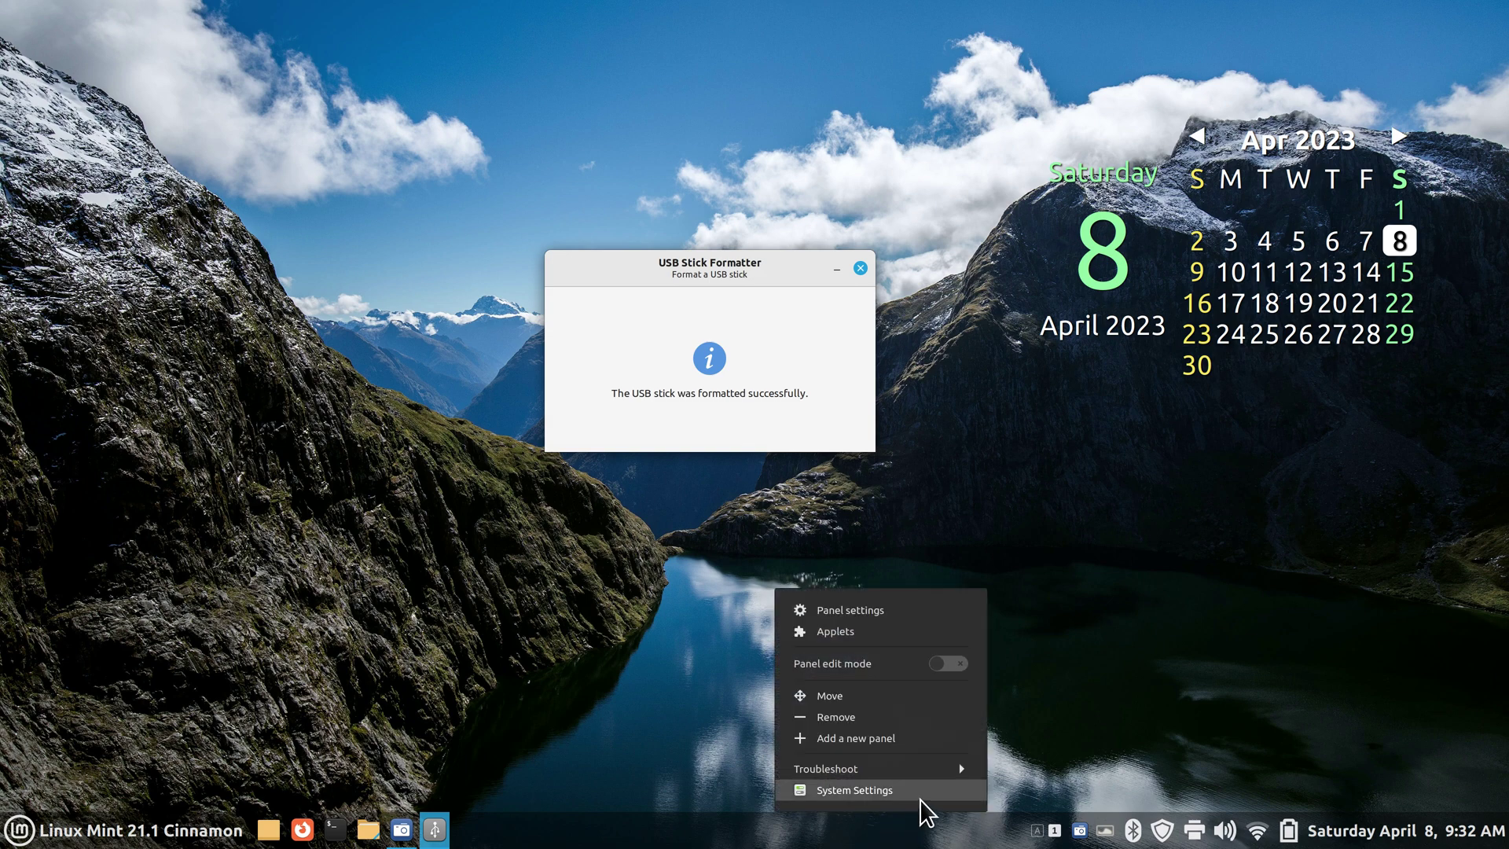
left_click(920, 799)
scroll(983, 614, "down", 5)
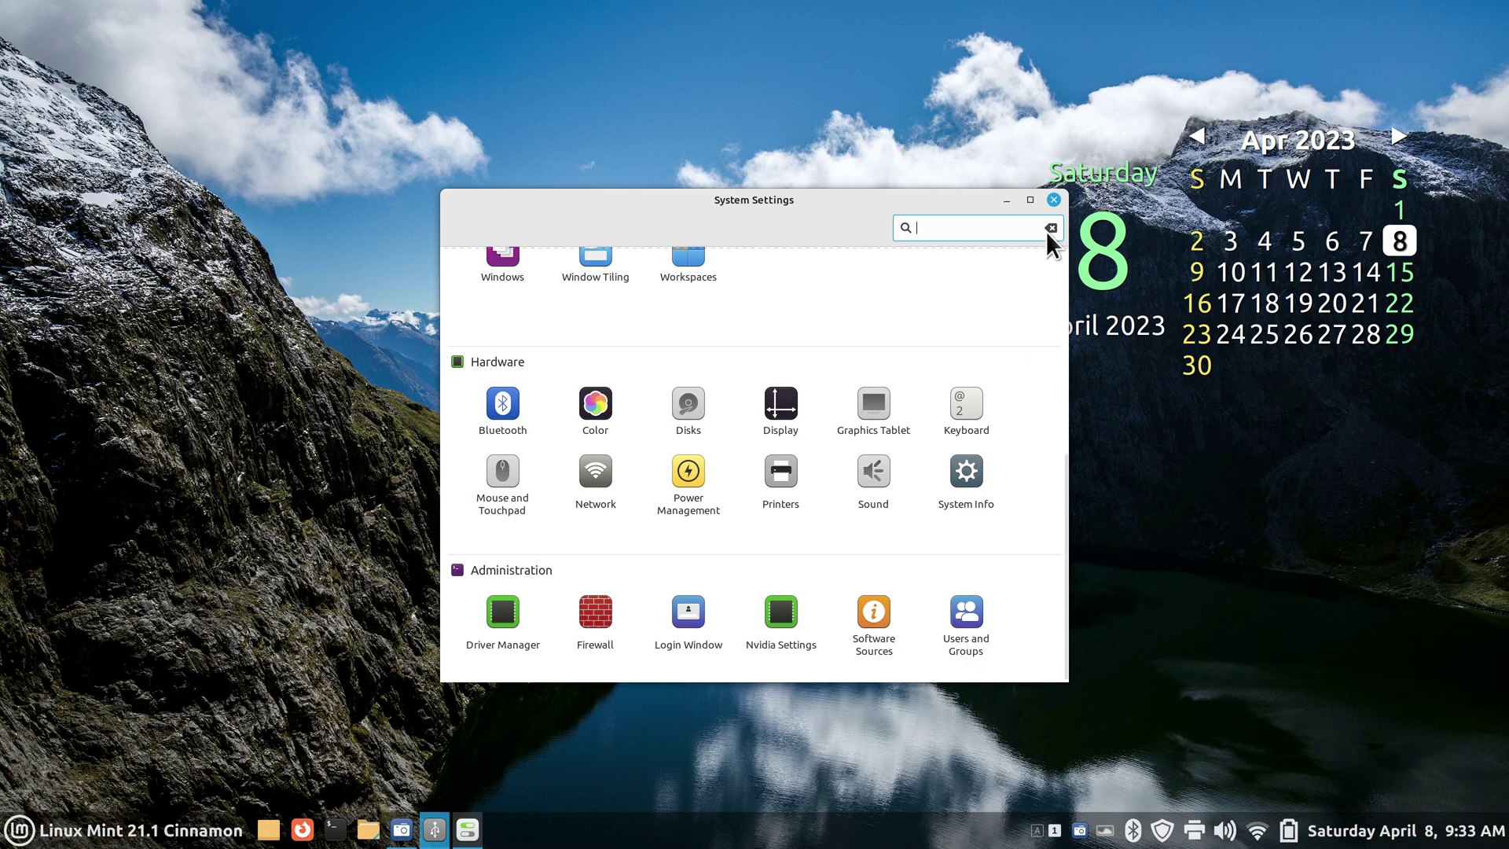
left_click(1054, 200)
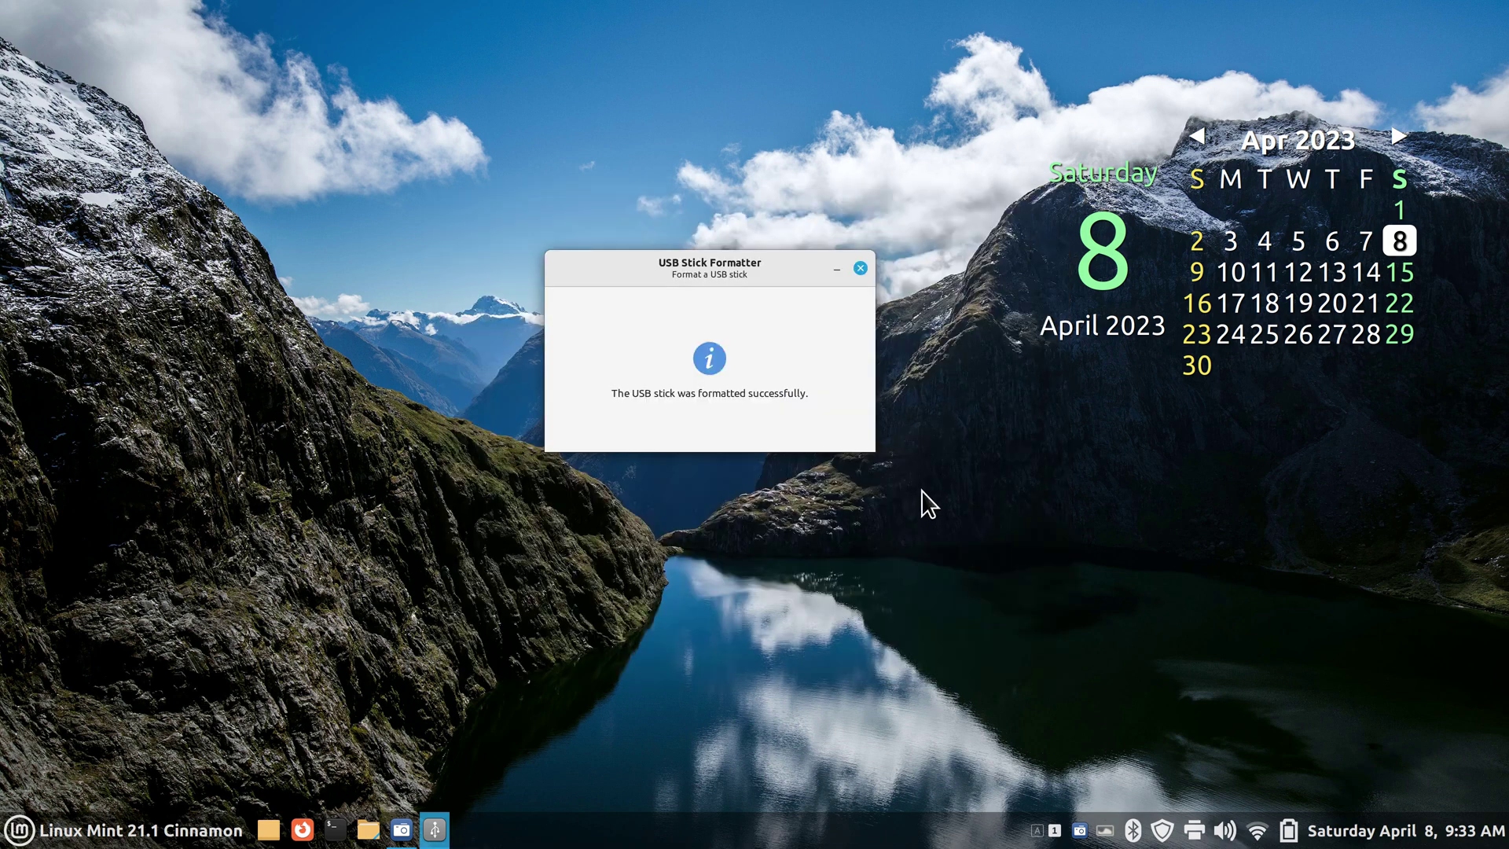
Close the formatter, confirm in Nemo that USB1 is empty, view USB3, and close Nemo
left_click(861, 267)
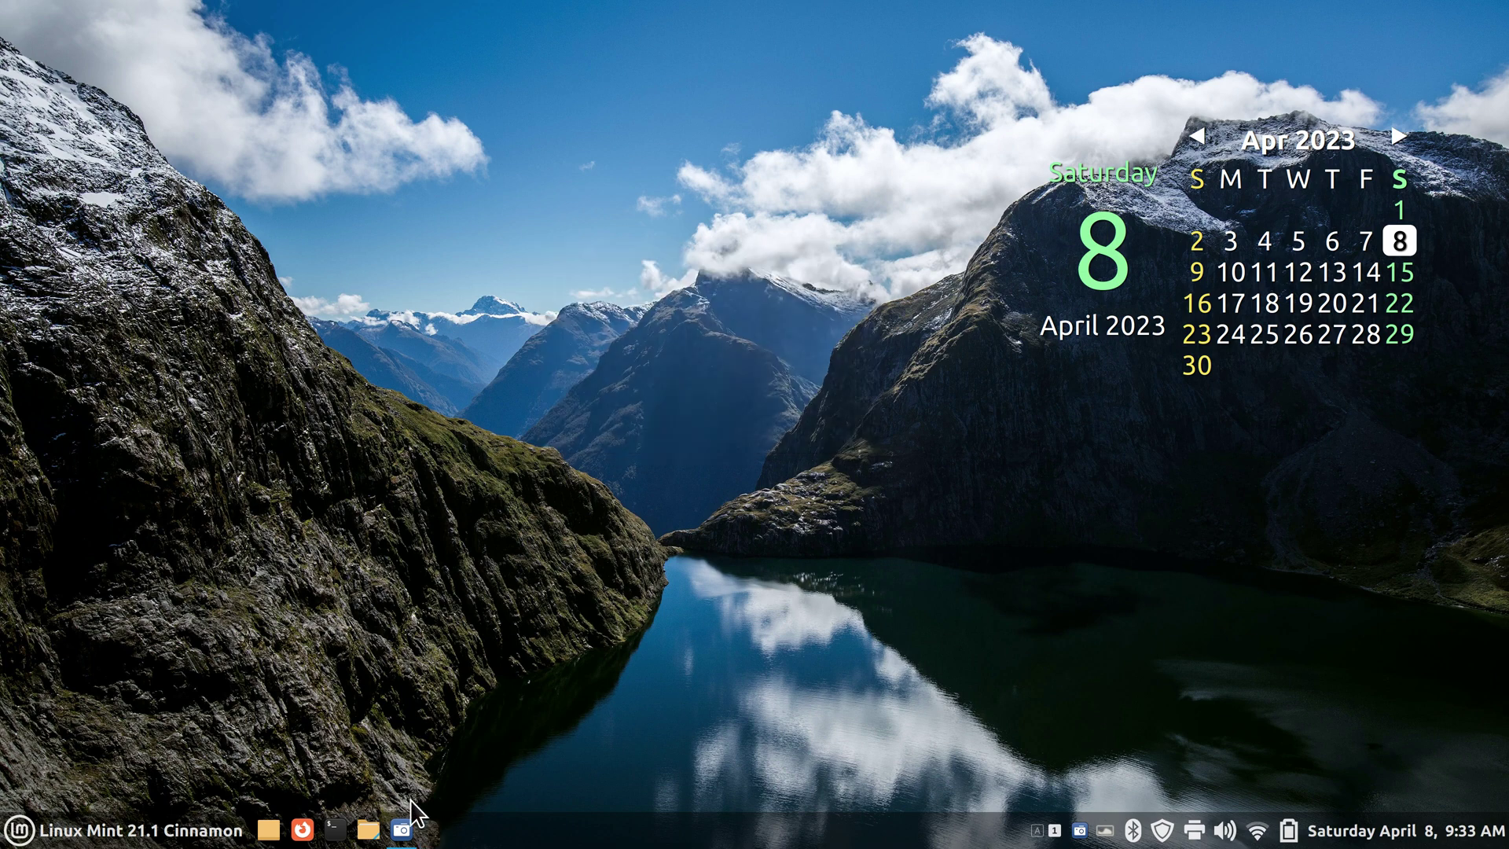
left_click(368, 827)
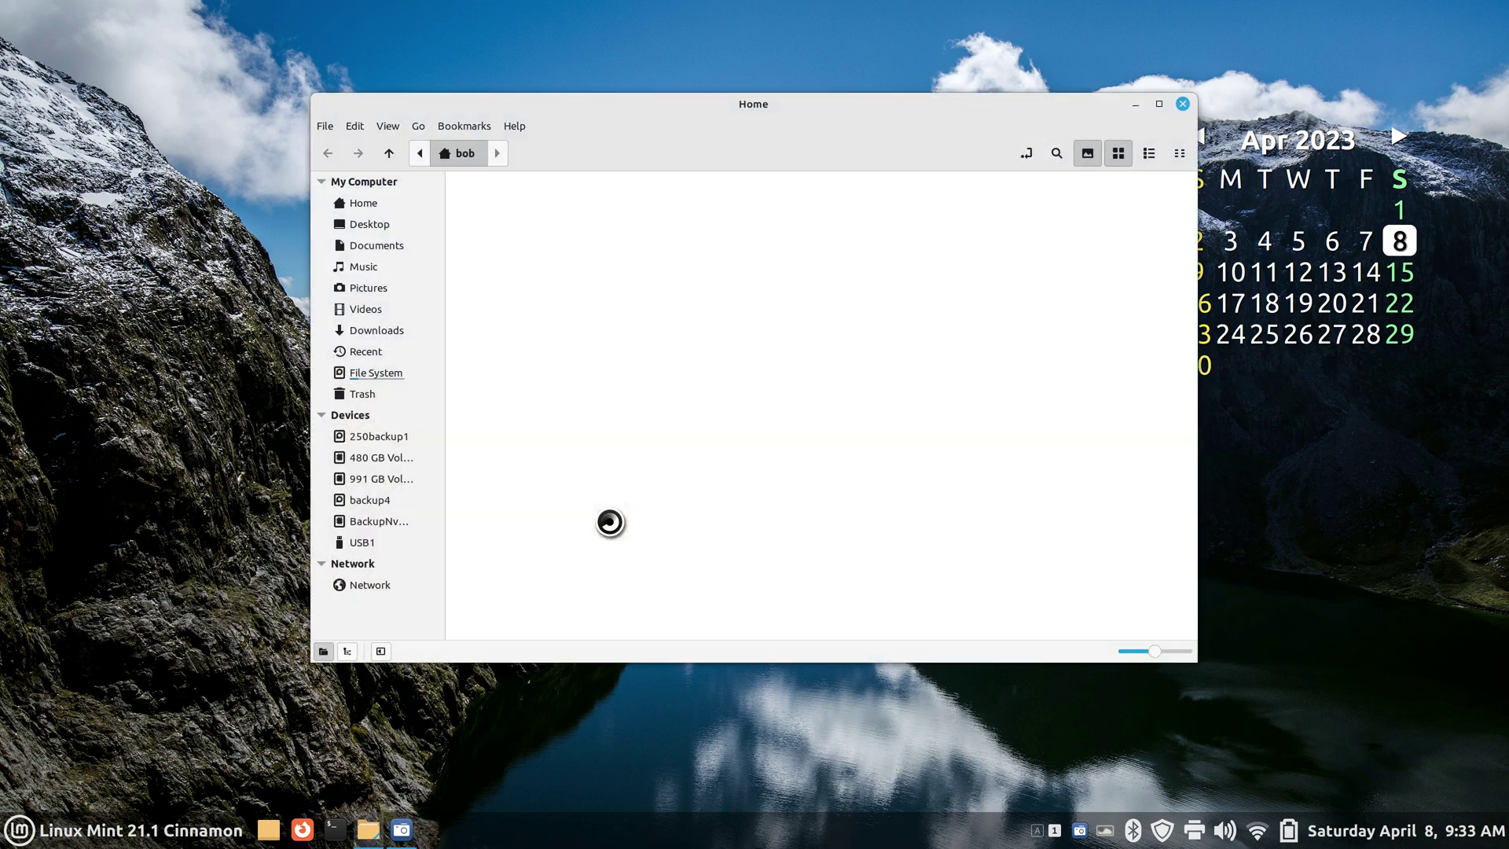
left_click(363, 543)
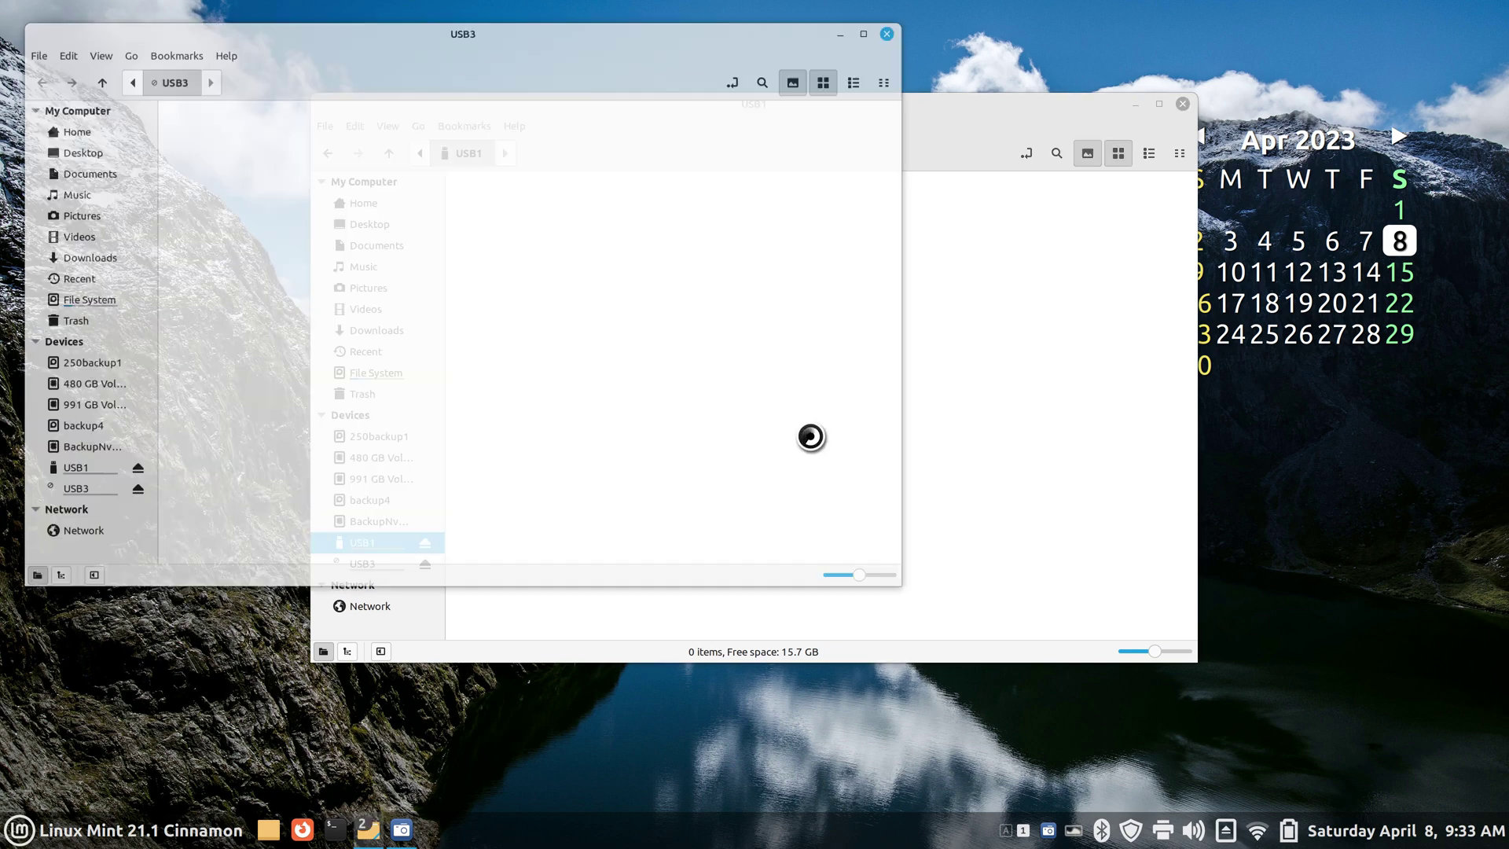
left_click(891, 31)
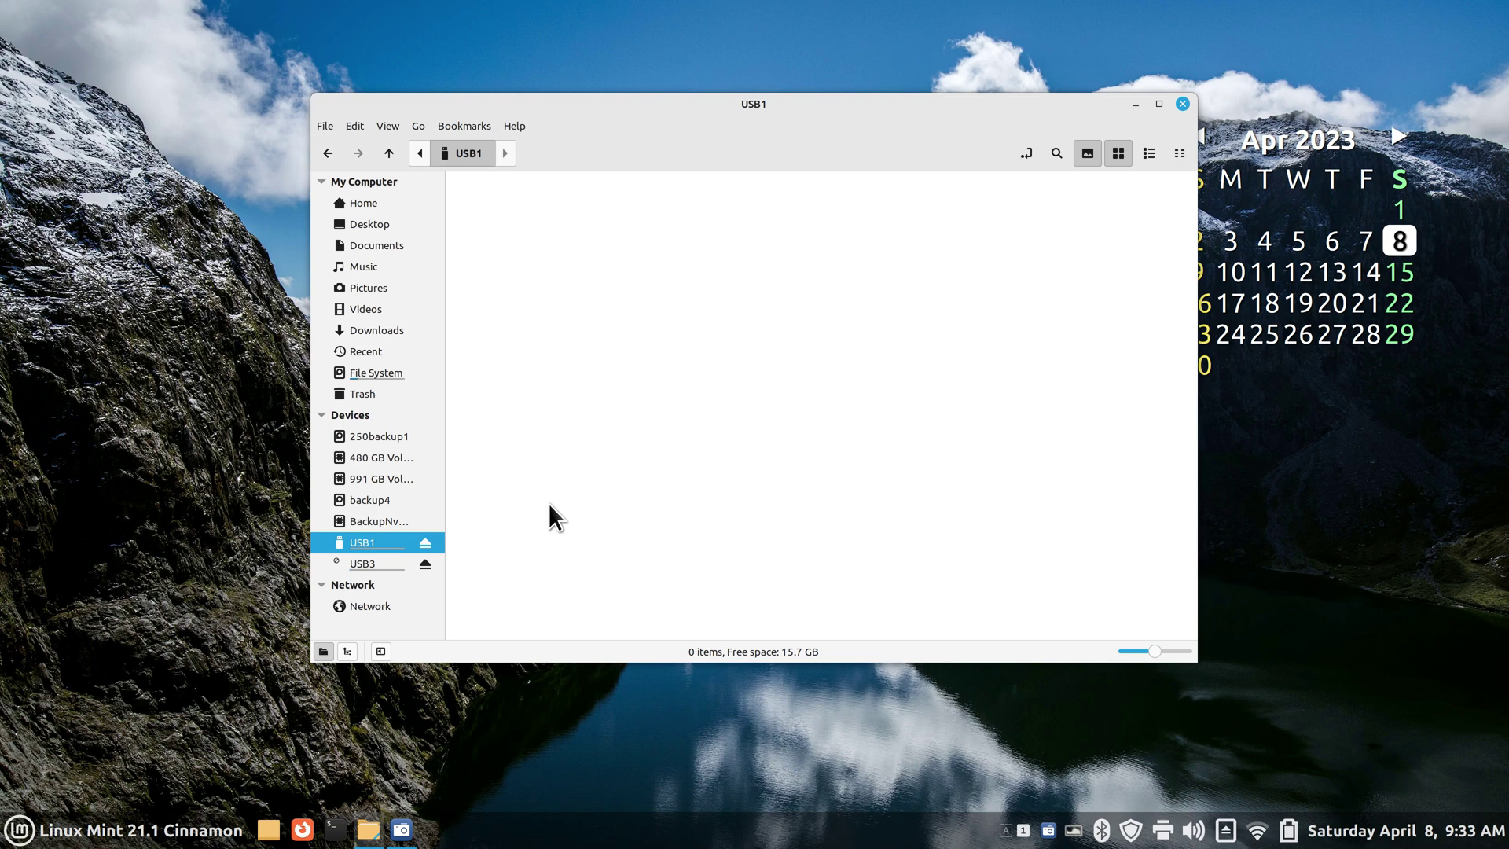
left_click(389, 566)
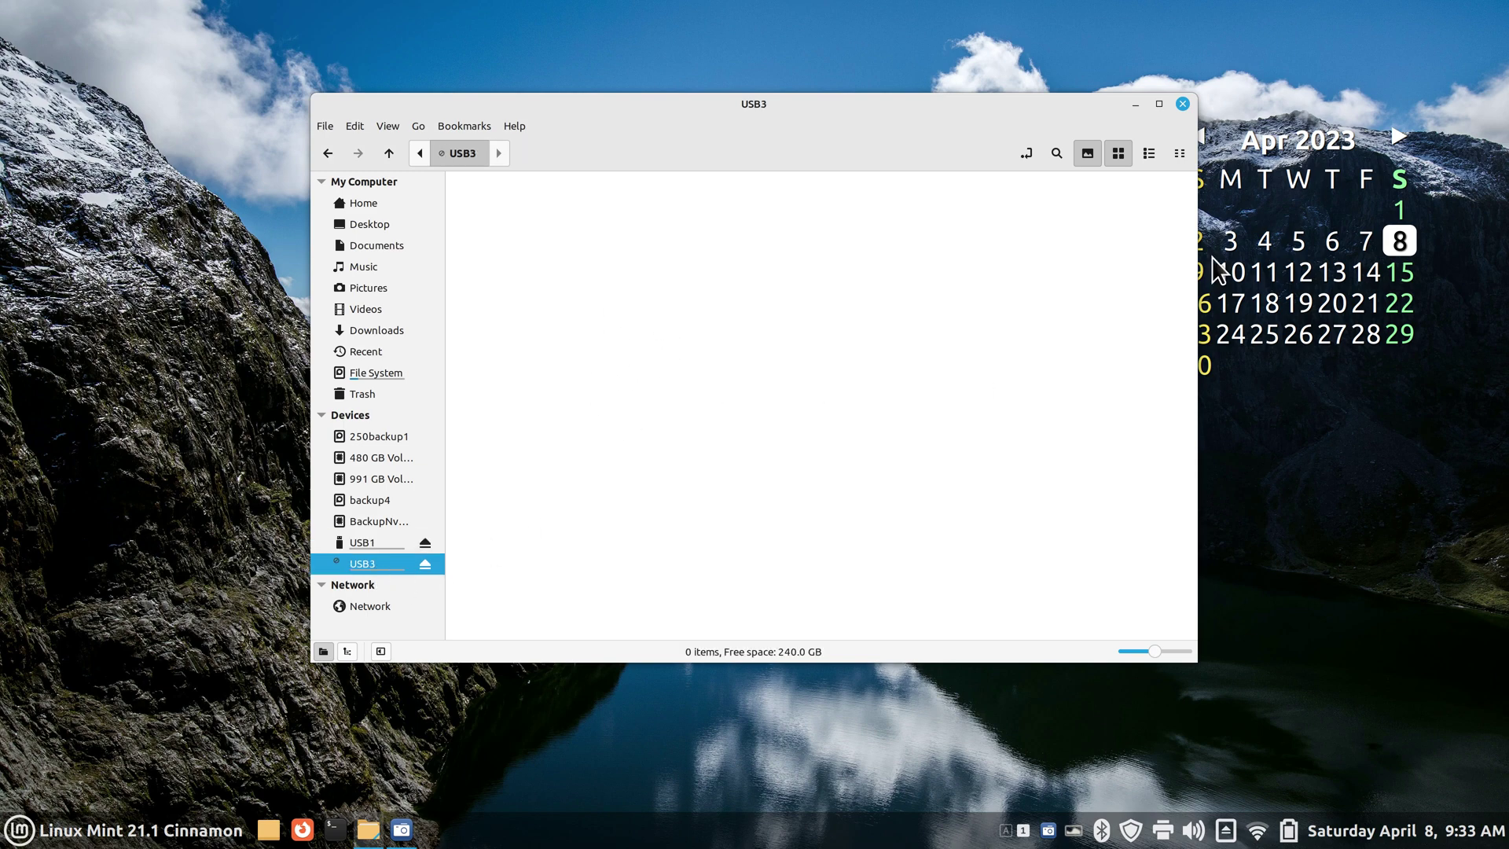
left_click(1182, 105)
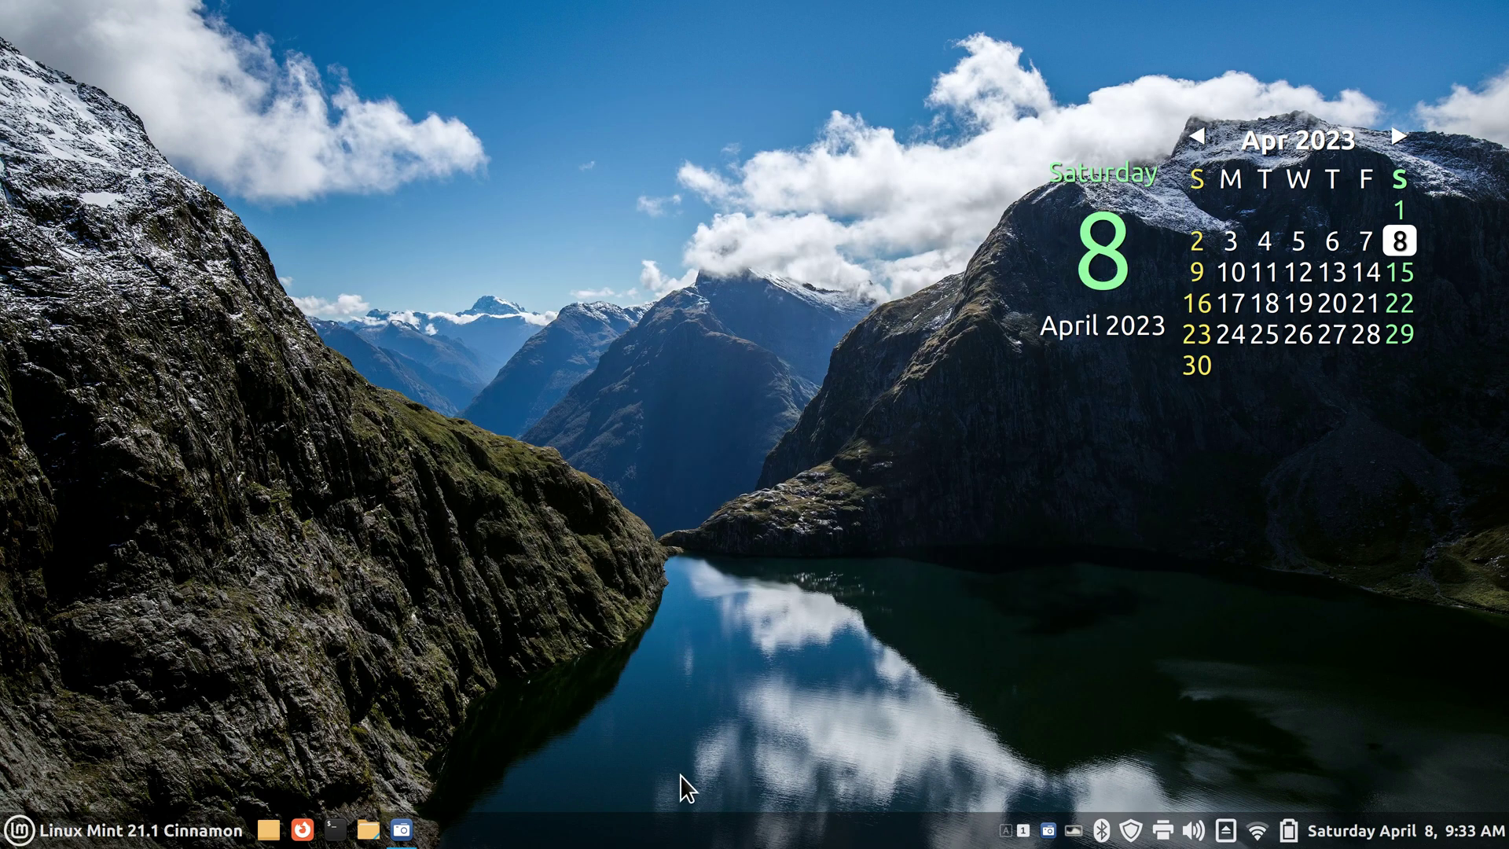
Launch USB Stick Formatter, select the PNY CS900 240GB SSD and set its volume label to USB4
left_click(16, 838)
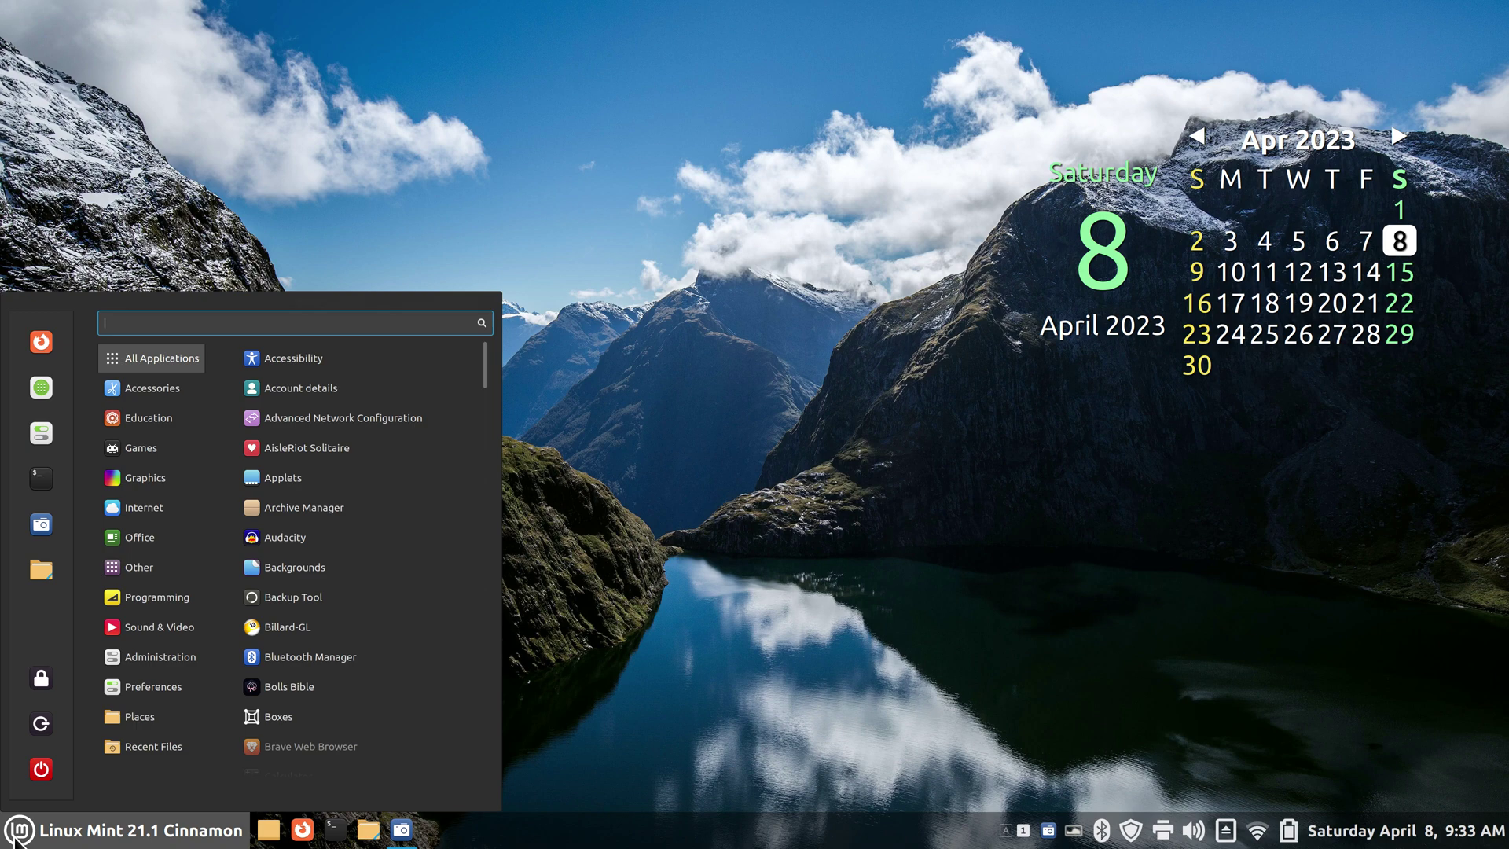
type("usb")
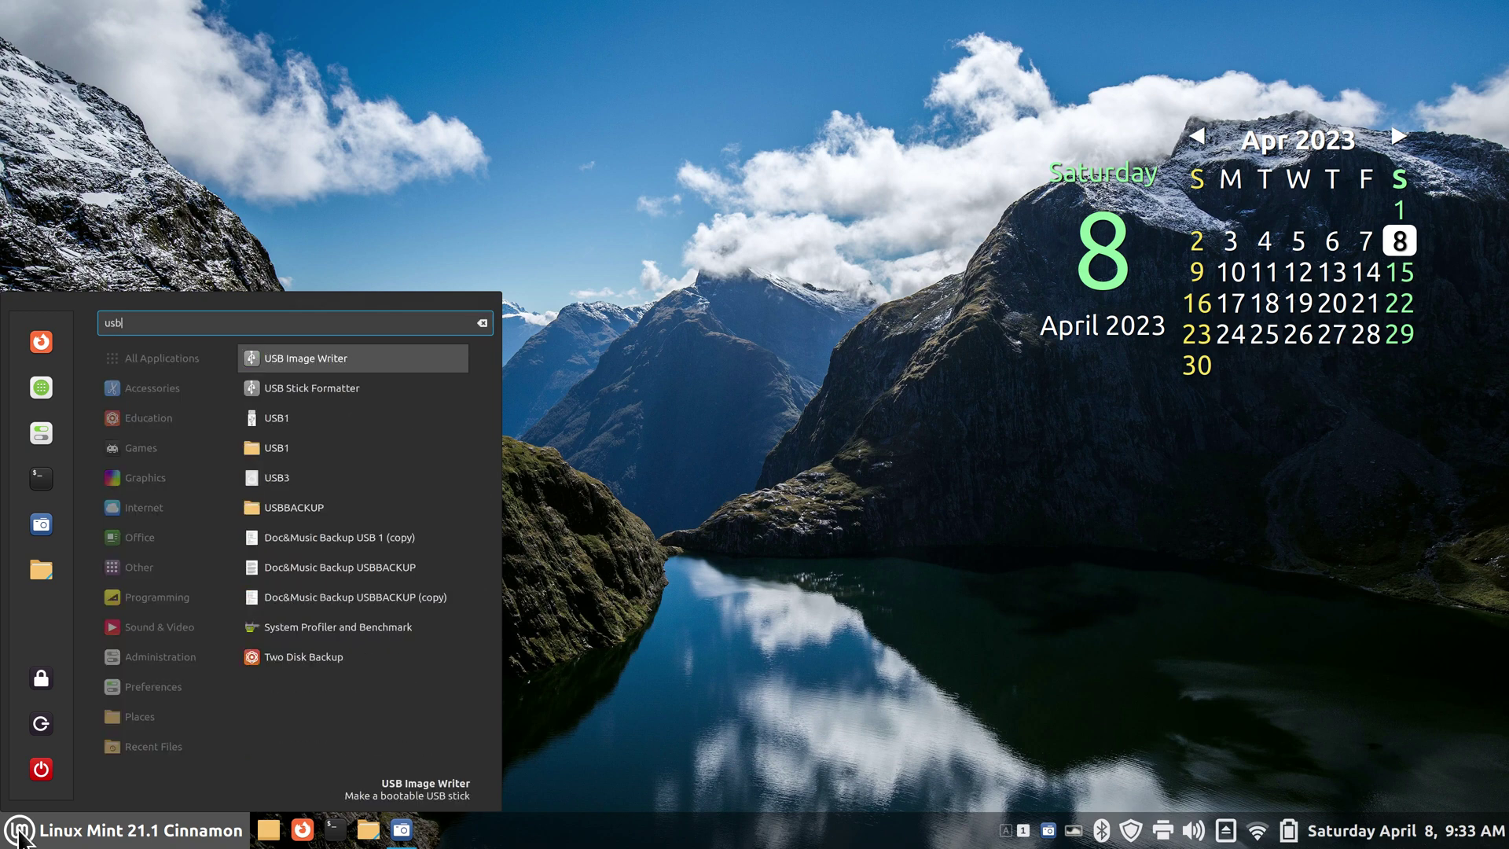
left_click(329, 393)
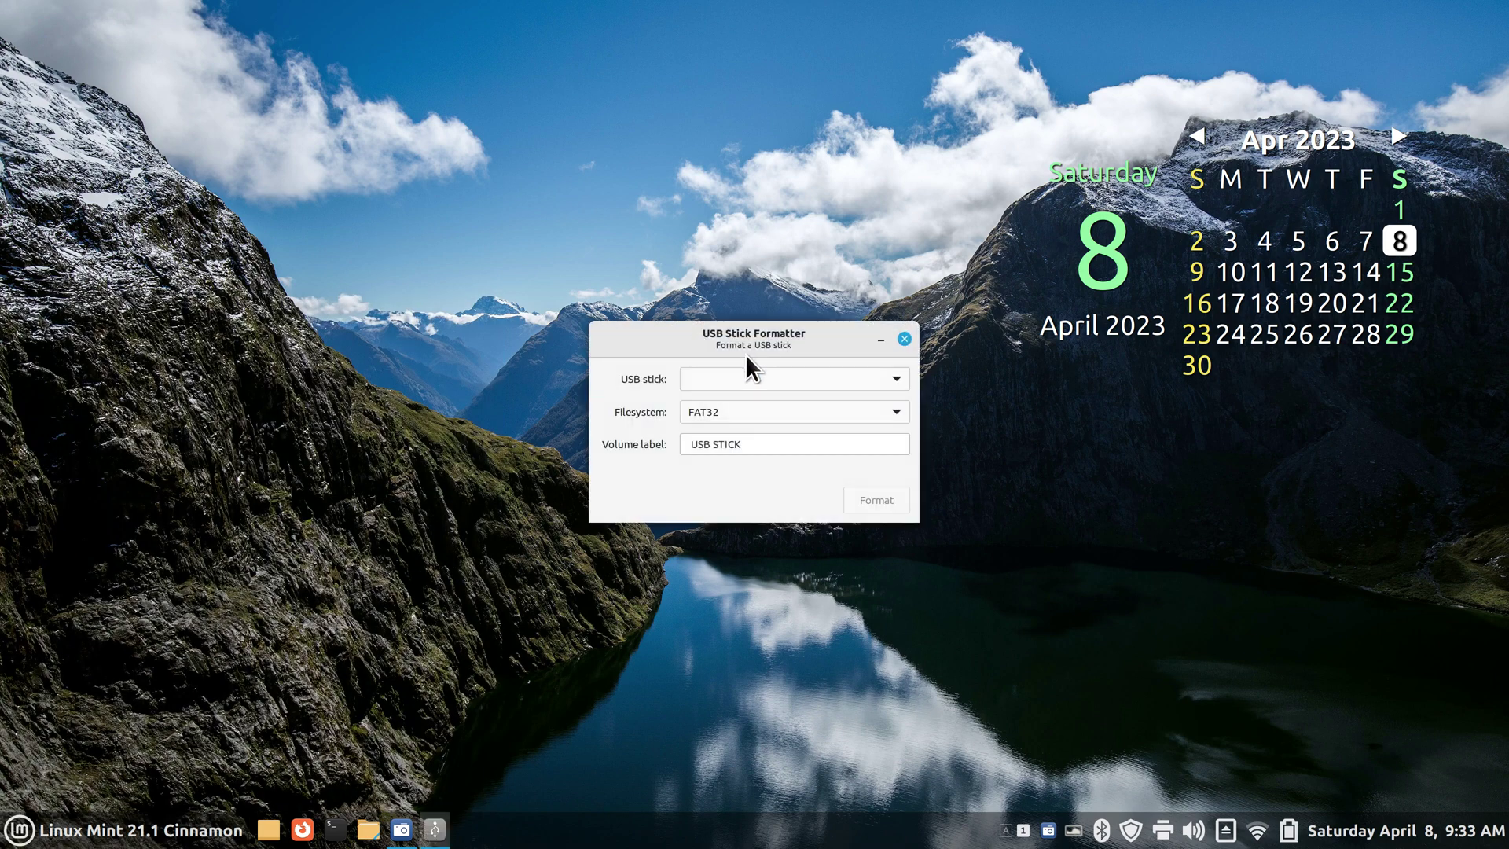
left_click(819, 376)
left_click(861, 380)
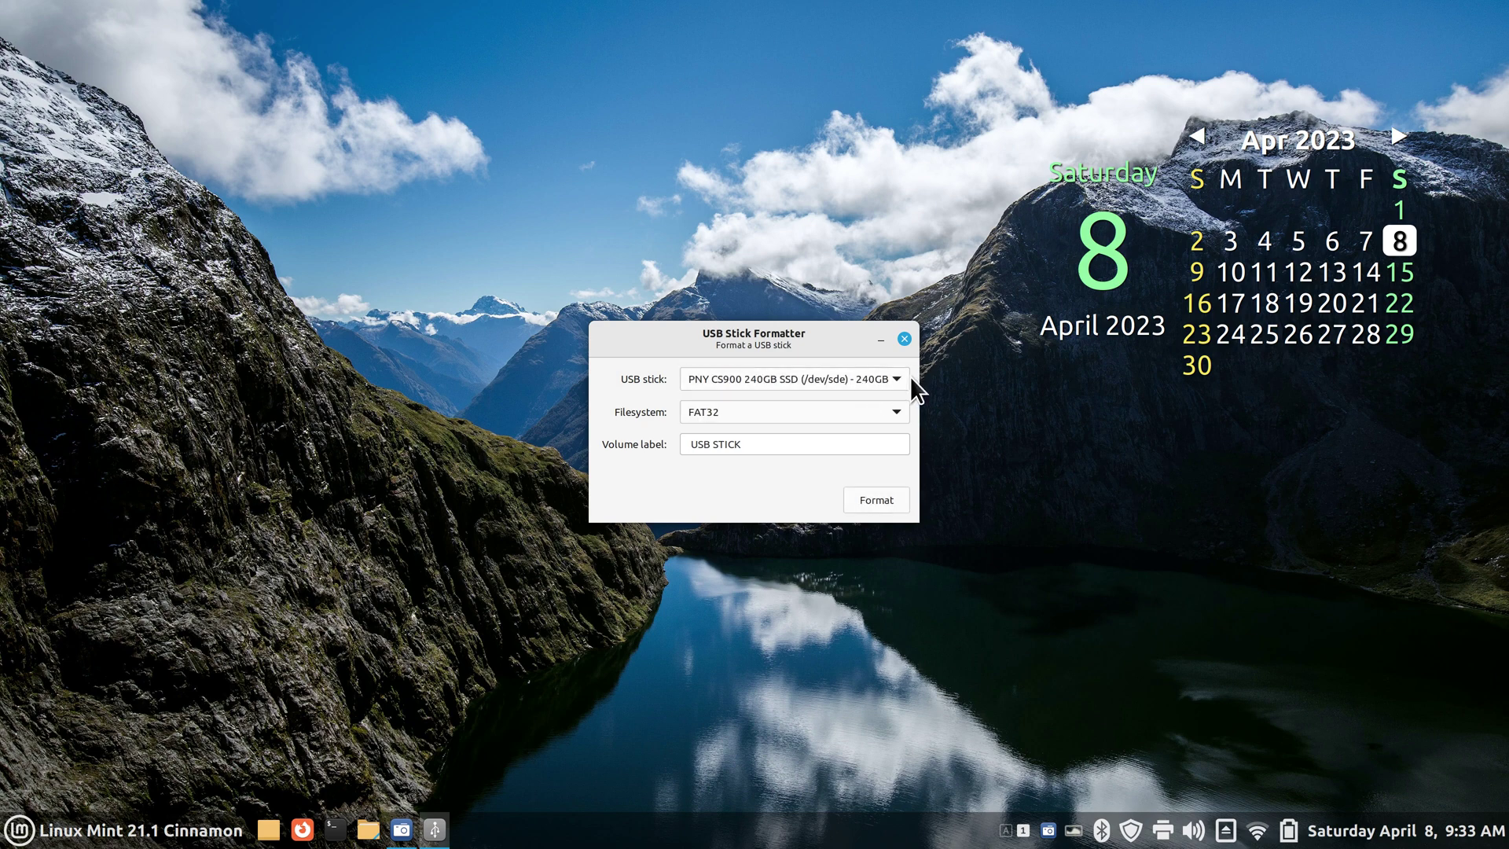
left_click_drag(752, 448, 641, 446)
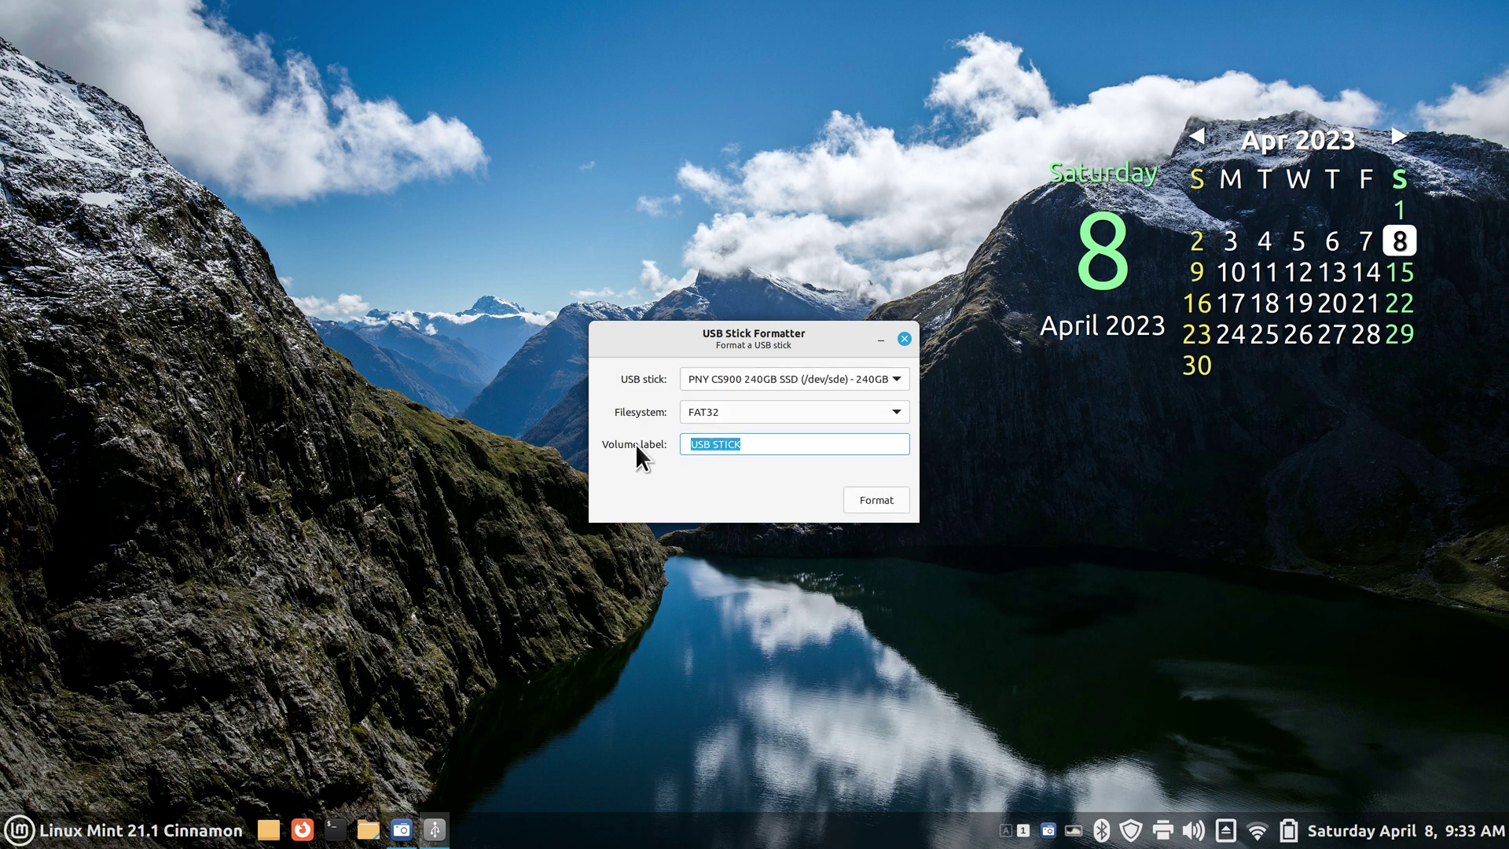
type("USB4")
Format the 240GB SSD as FAT32, authorising with the account password
left_click(887, 497)
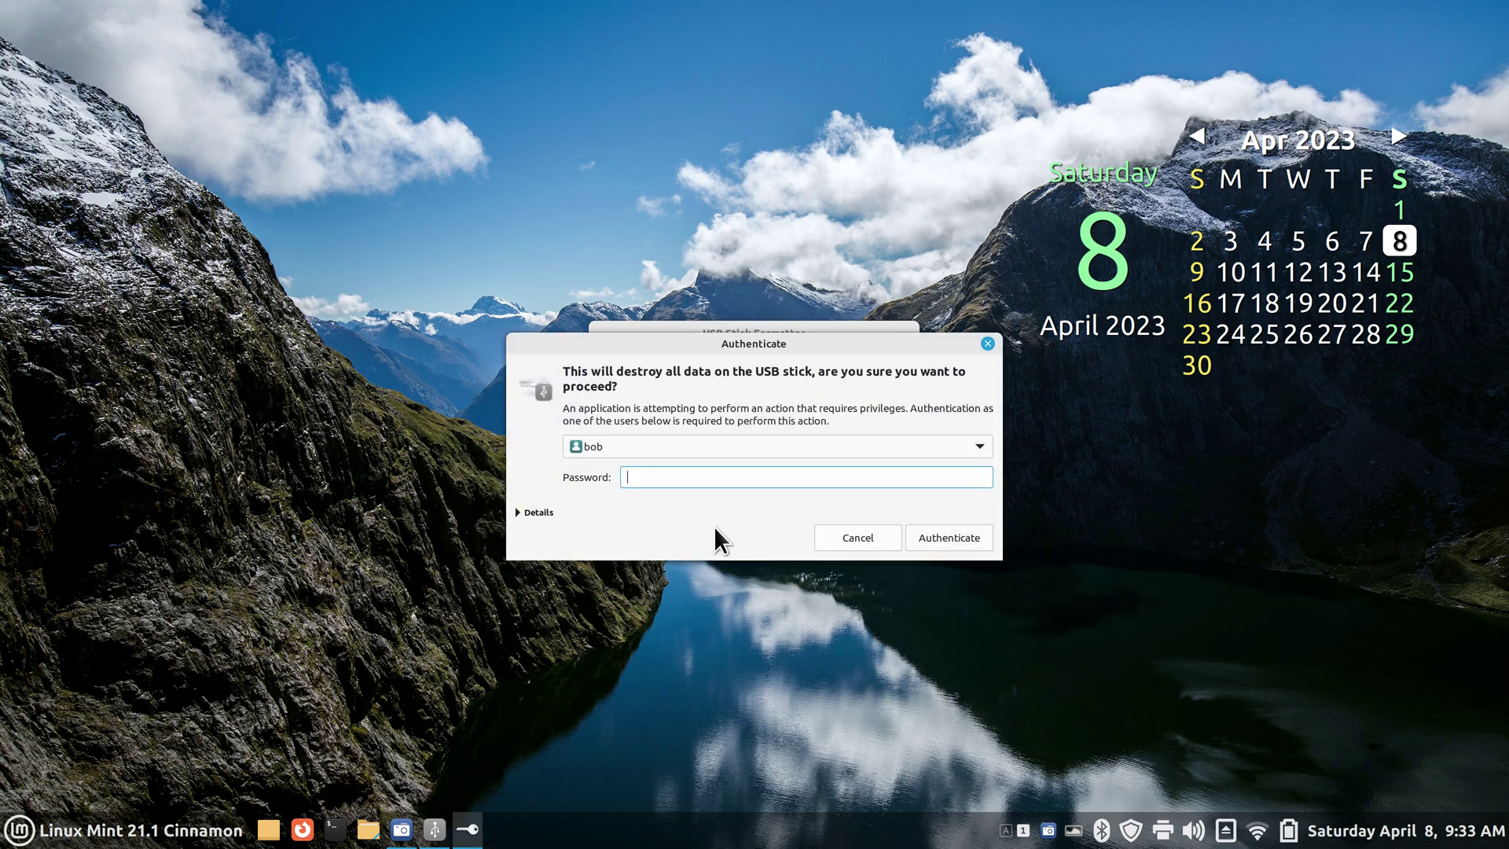
type("*********")
key("Return")
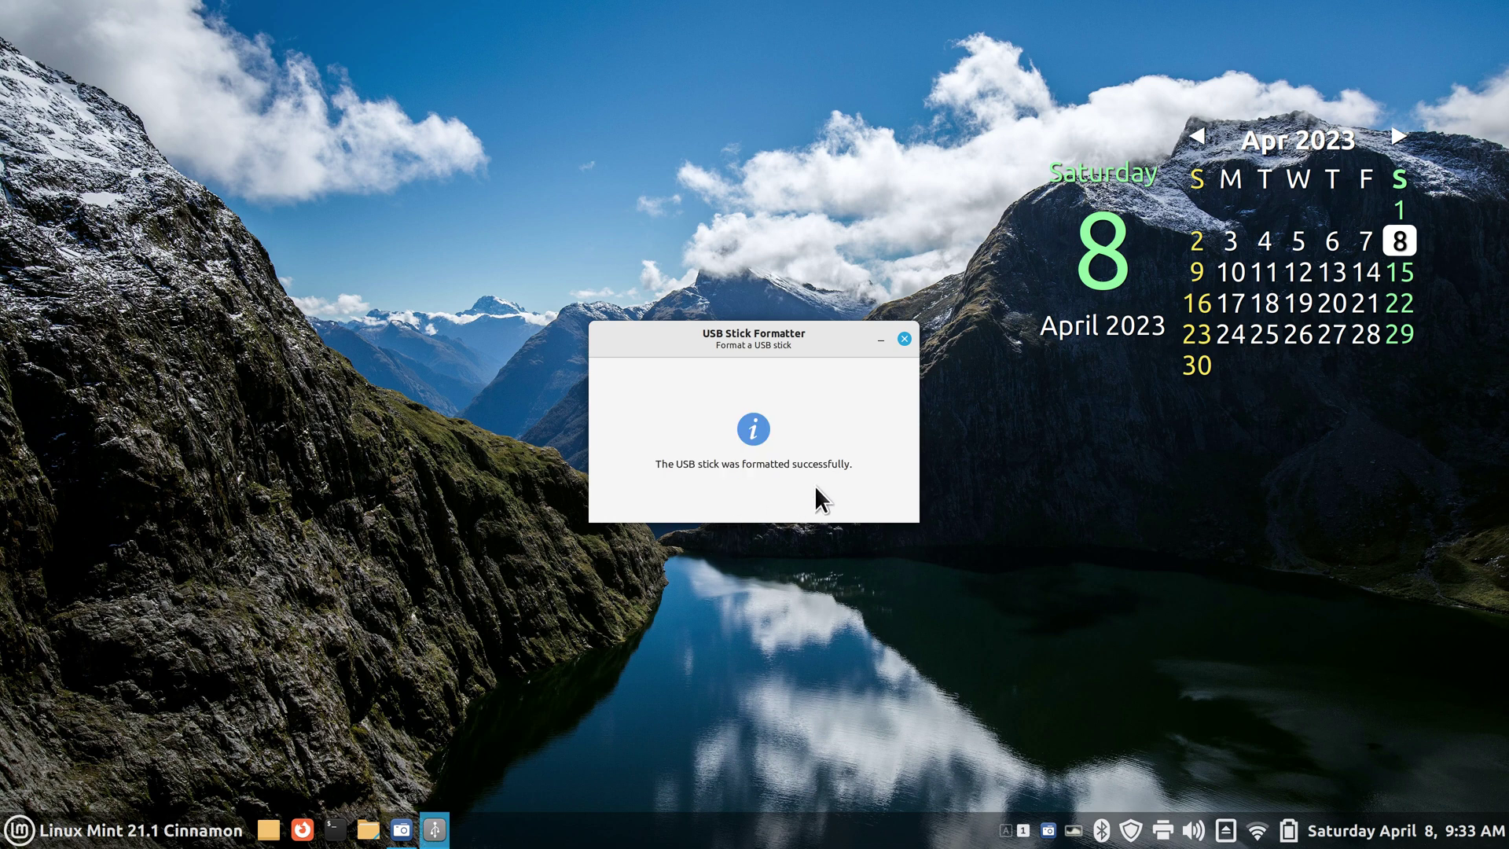
Close the formatter, then in Nemo copy Test 1234 and a.txt from Documents
left_click(904, 340)
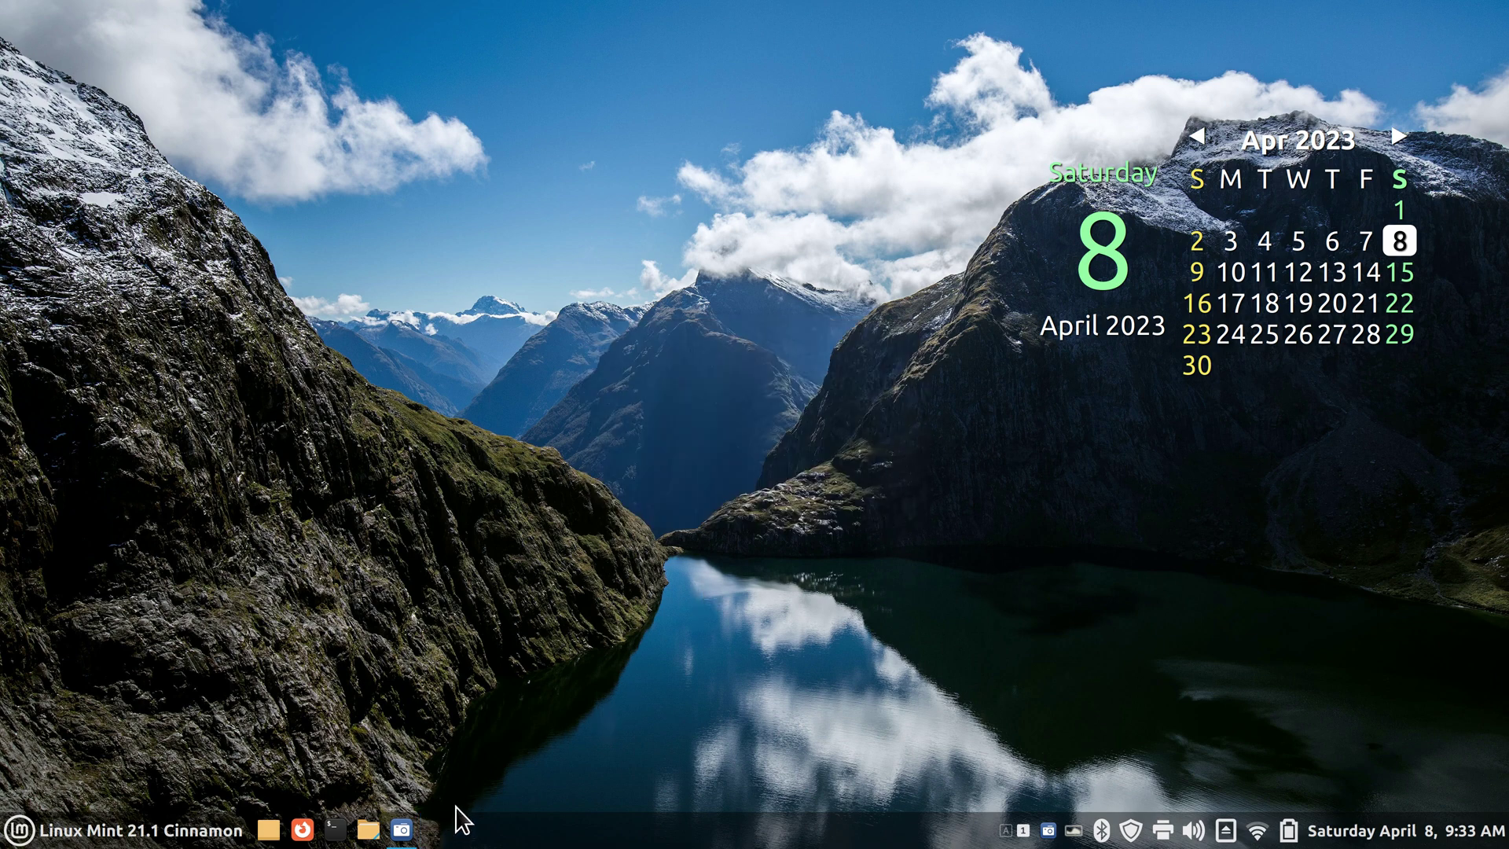
left_click(368, 830)
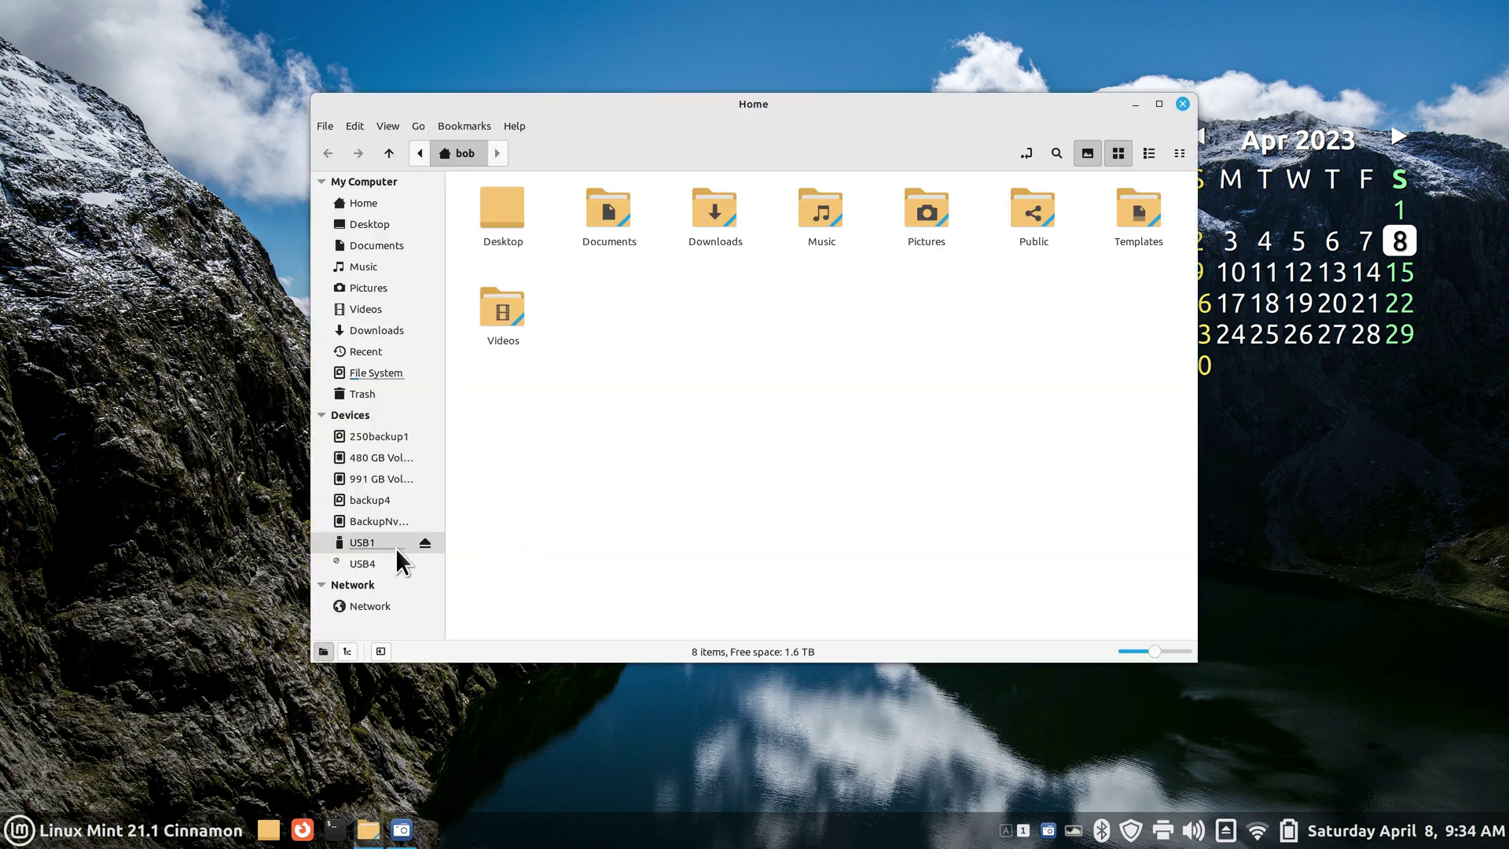
left_click(390, 563)
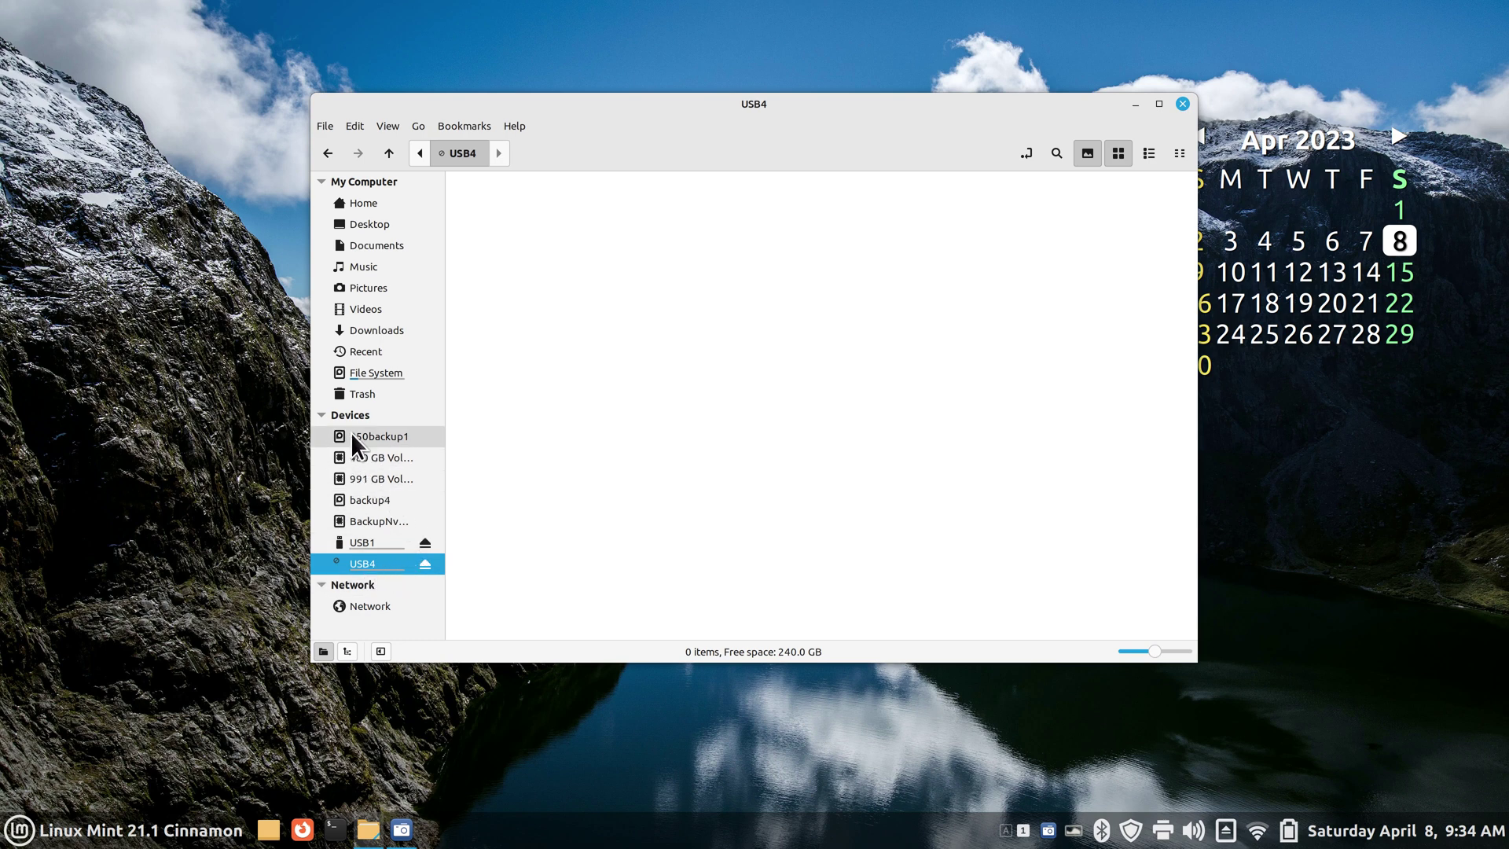
left_click(407, 245)
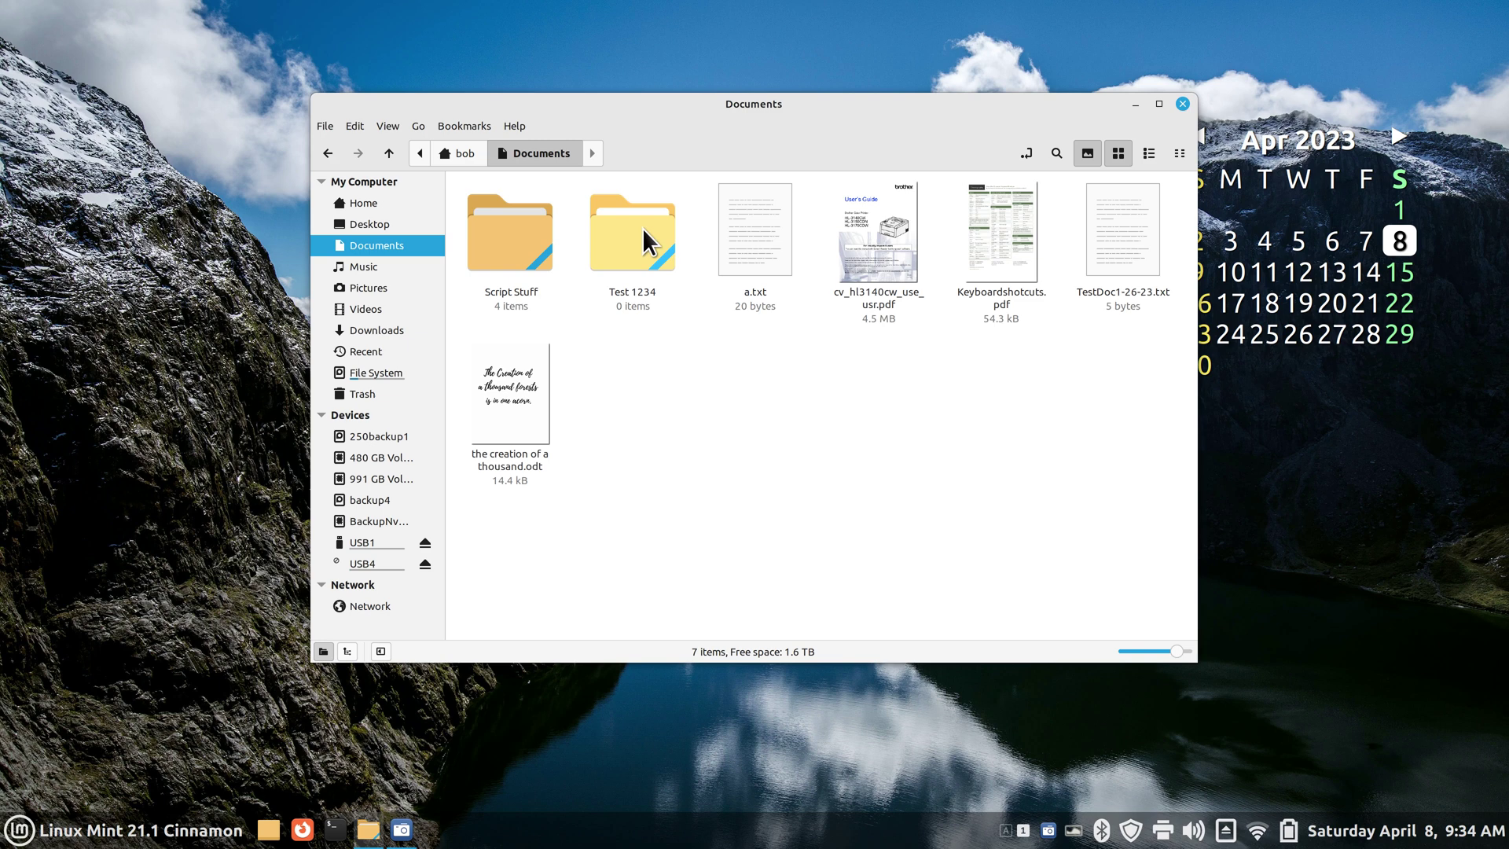
left_click_drag(813, 186, 643, 215)
right_click(643, 215)
left_click(704, 294)
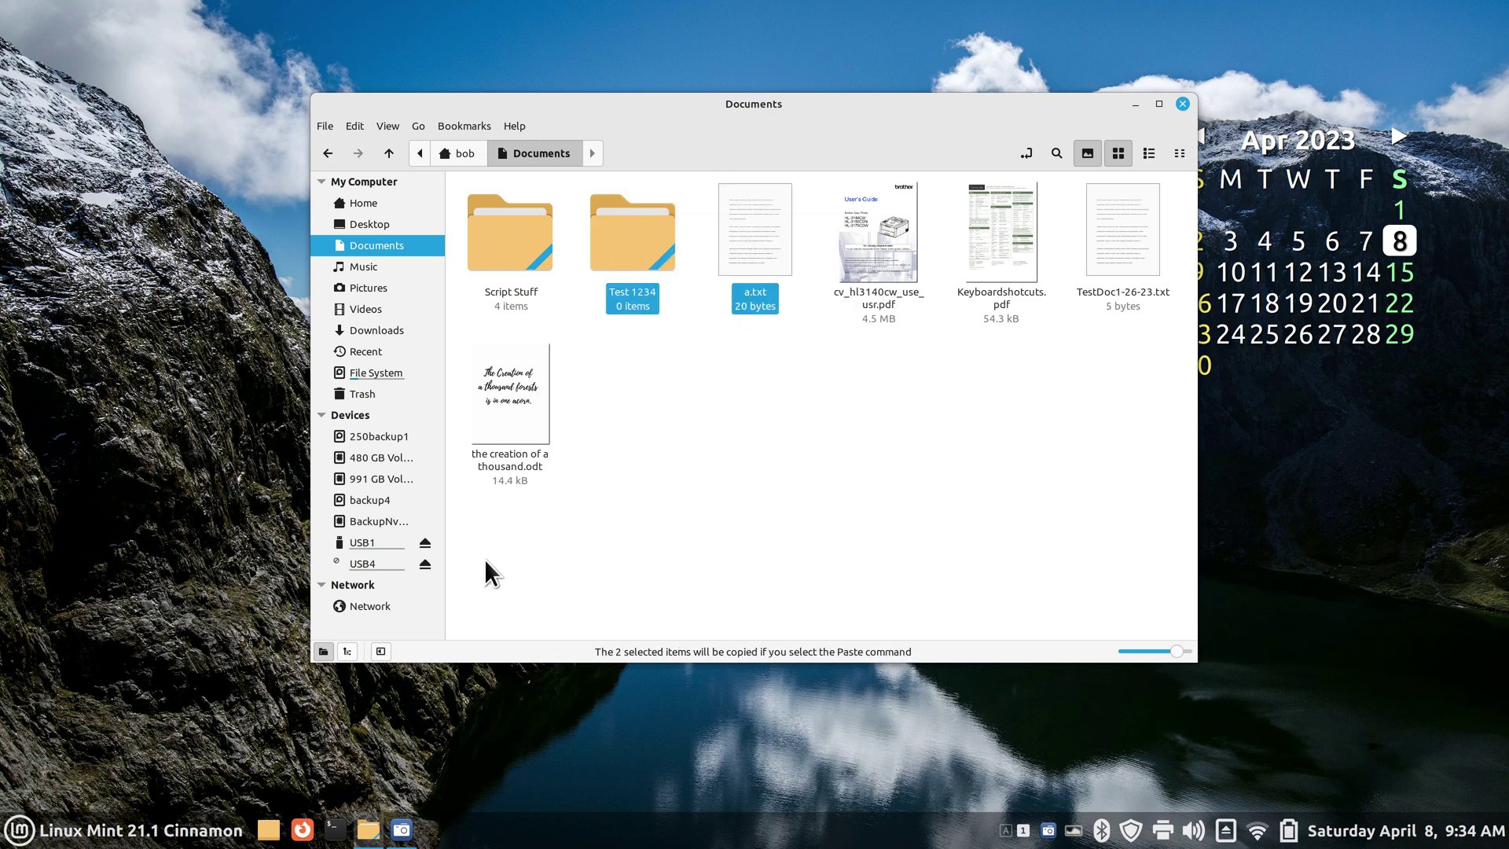
Paste Test 1234 and a.txt onto both USB1 and USB4
left_click(413, 541)
right_click(654, 356)
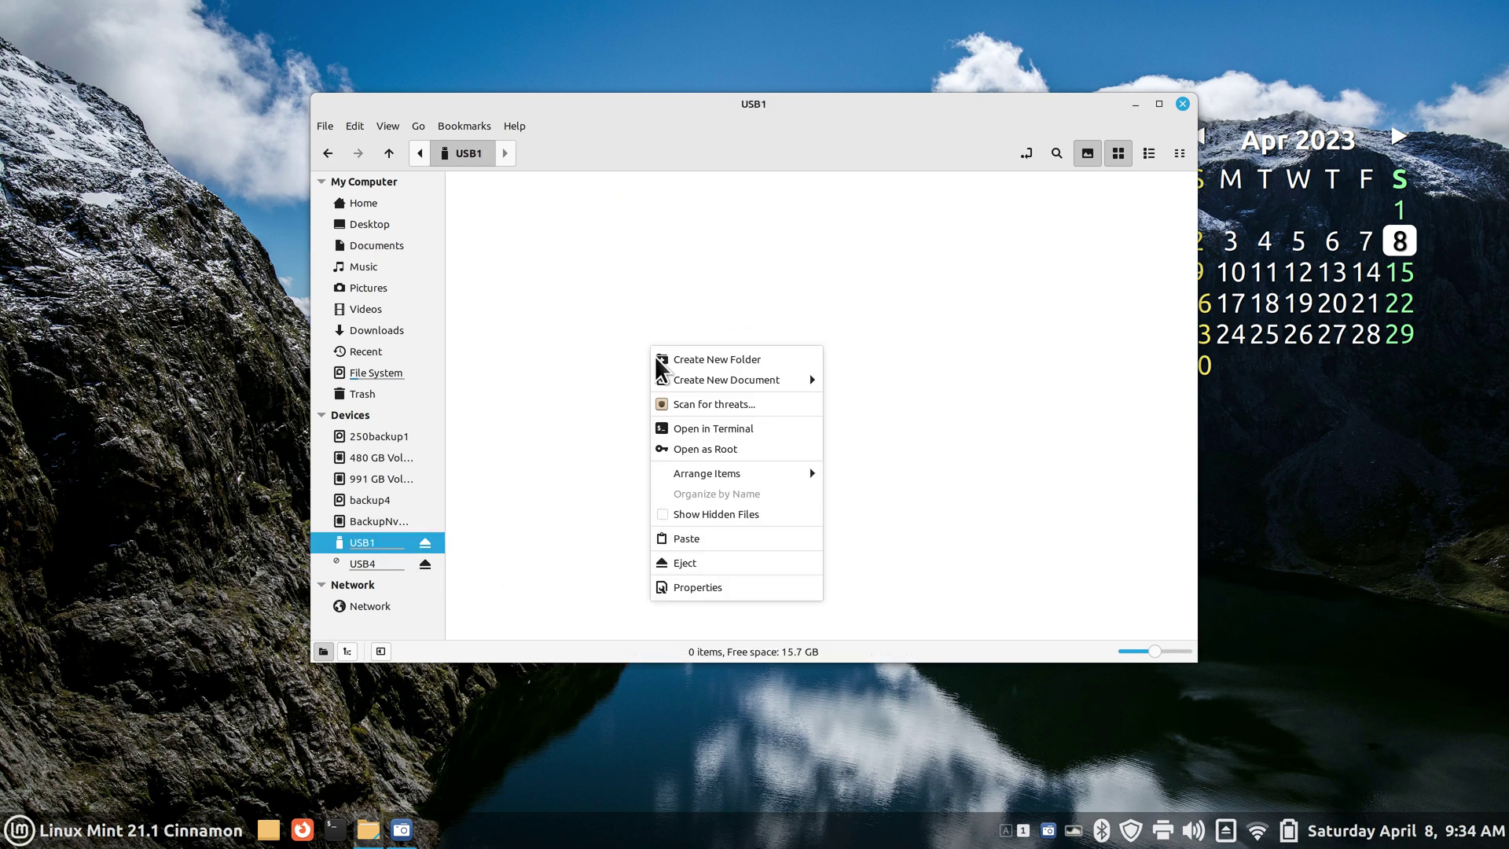
left_click(734, 539)
left_click(431, 565)
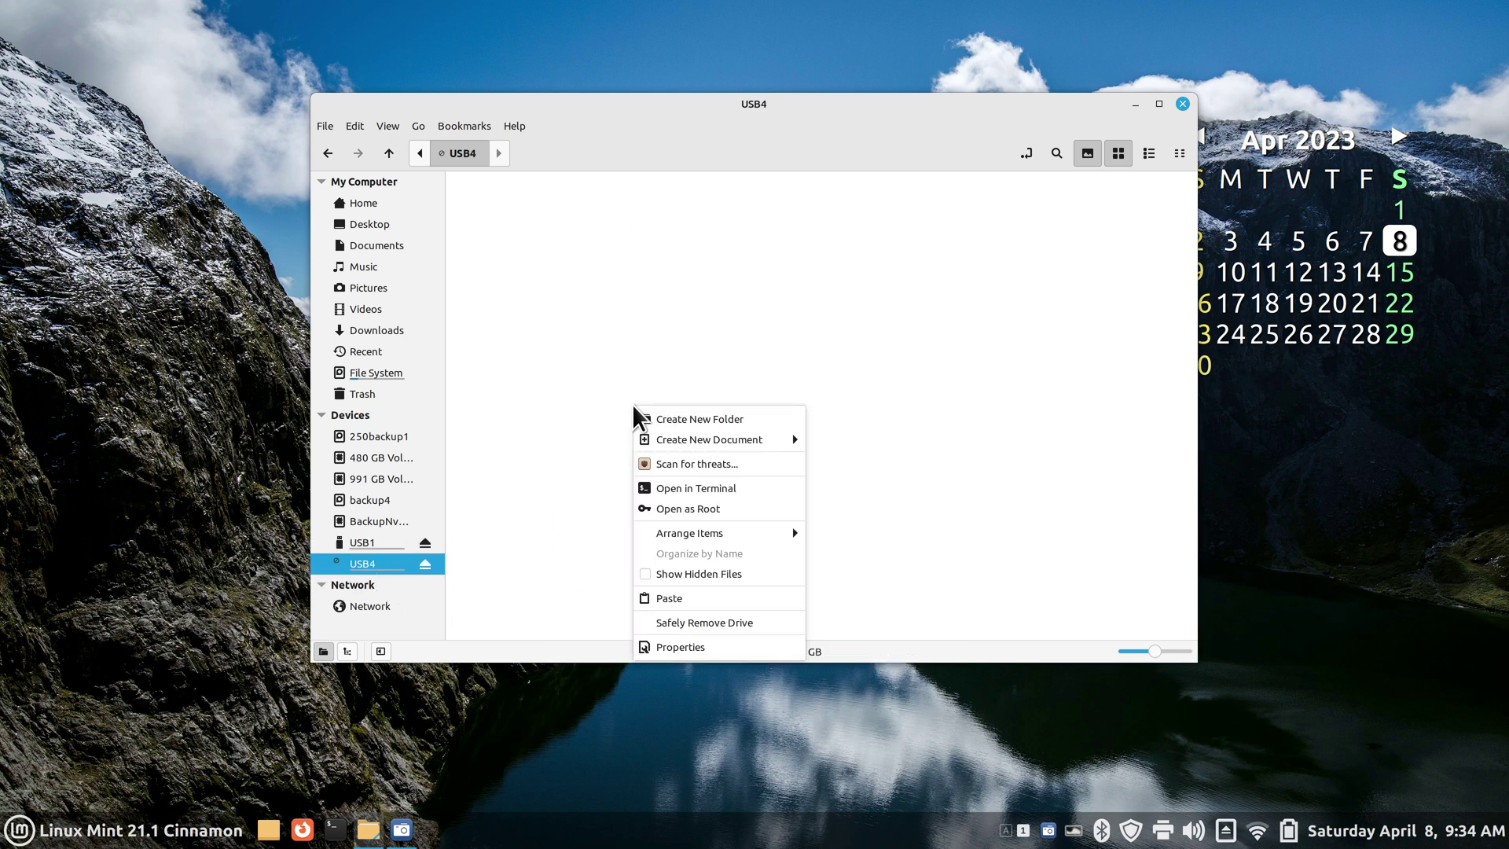
left_click(719, 596)
Remove a.txt from USB4, compare the contents of USB1 and USB4, and close Nemo
left_click(761, 445)
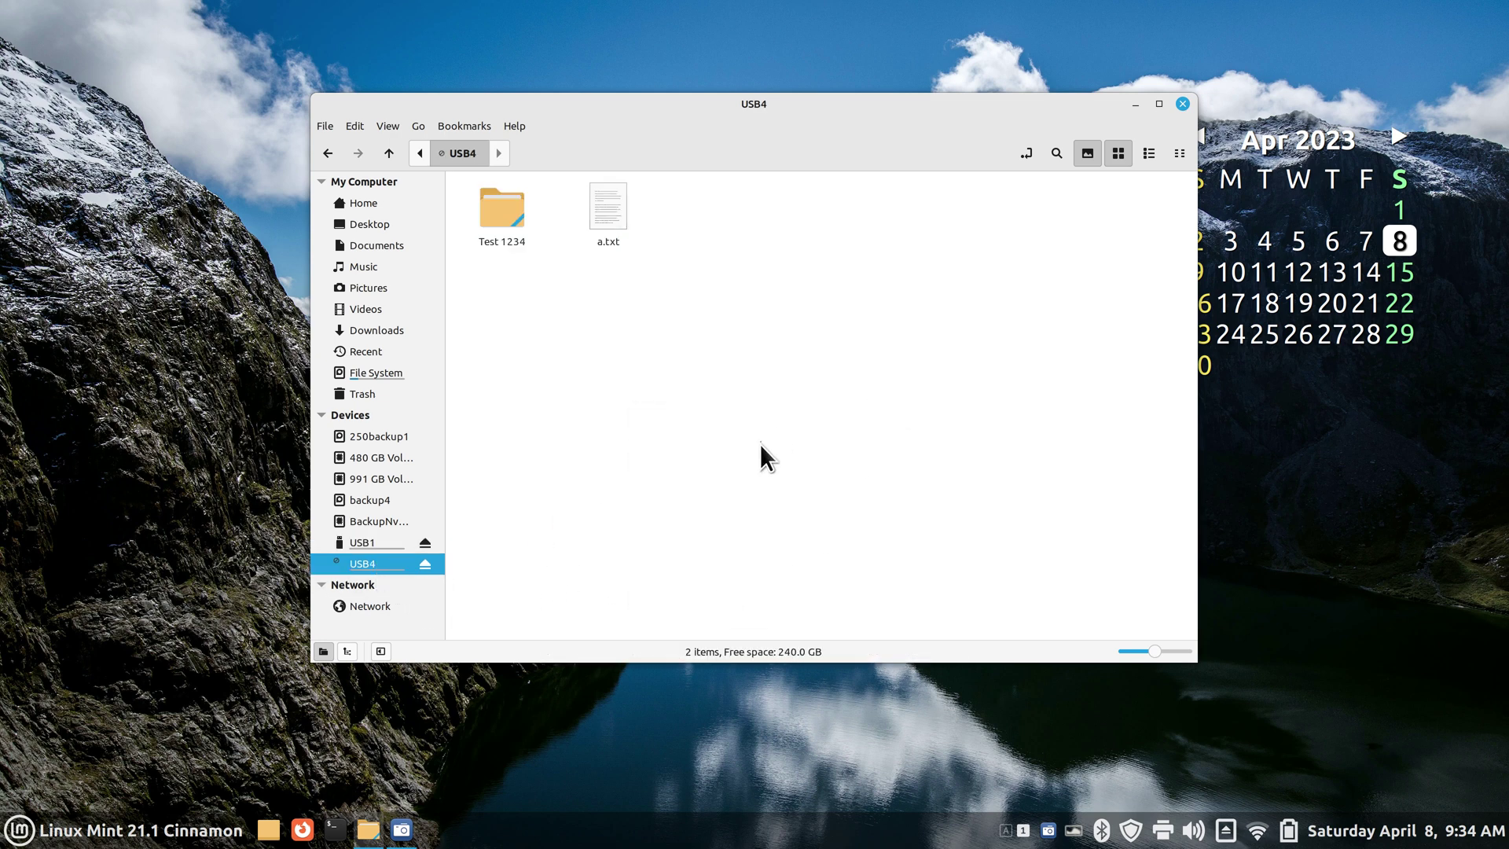
left_click_drag(682, 177, 597, 276)
left_click(597, 276)
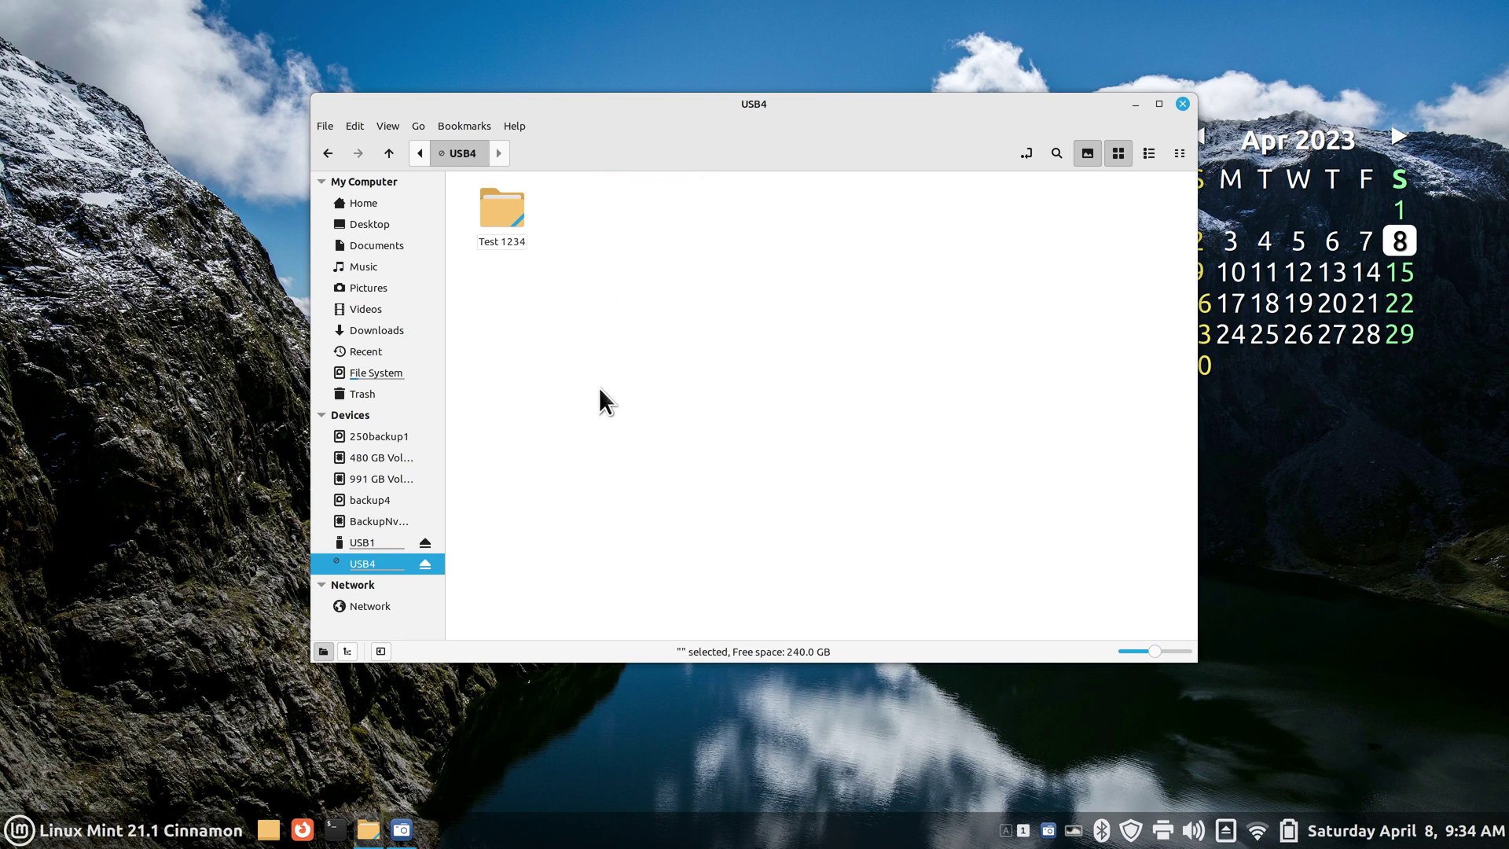
left_click(398, 542)
left_click(391, 560)
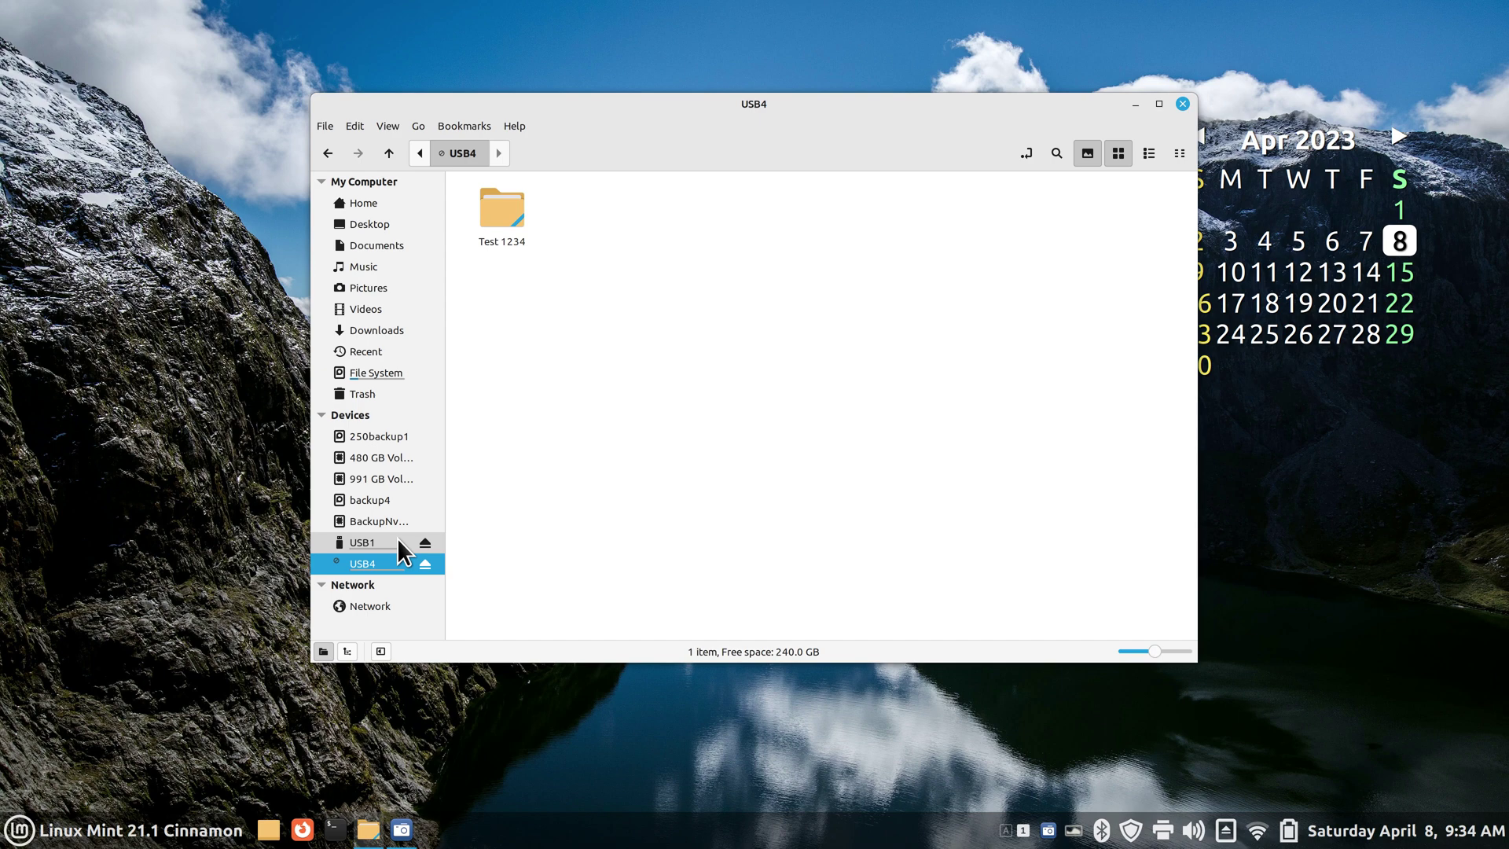
left_click(396, 541)
left_click(390, 560)
left_click(395, 542)
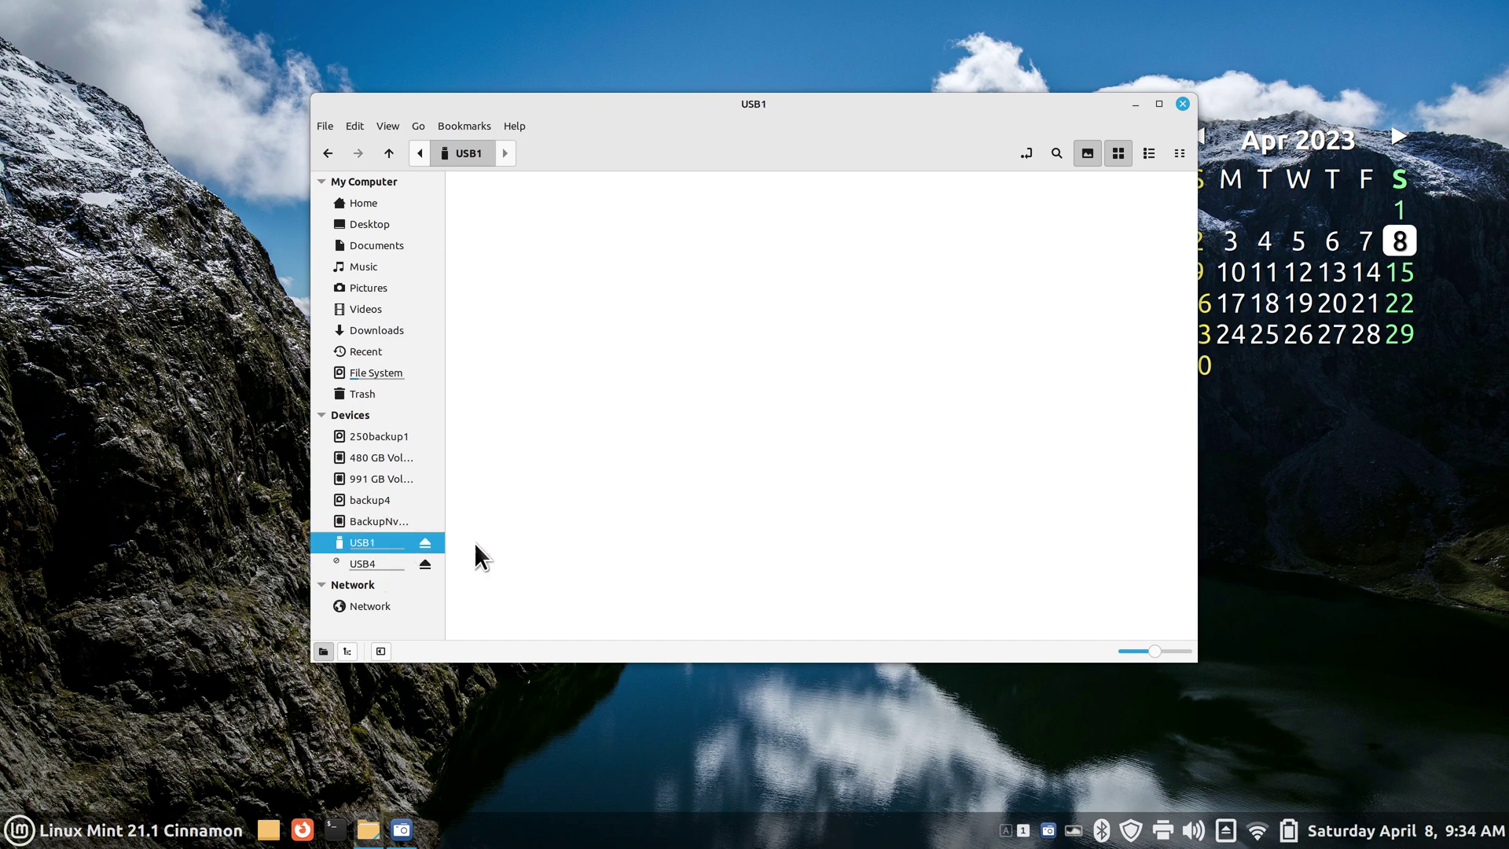
left_click(1182, 103)
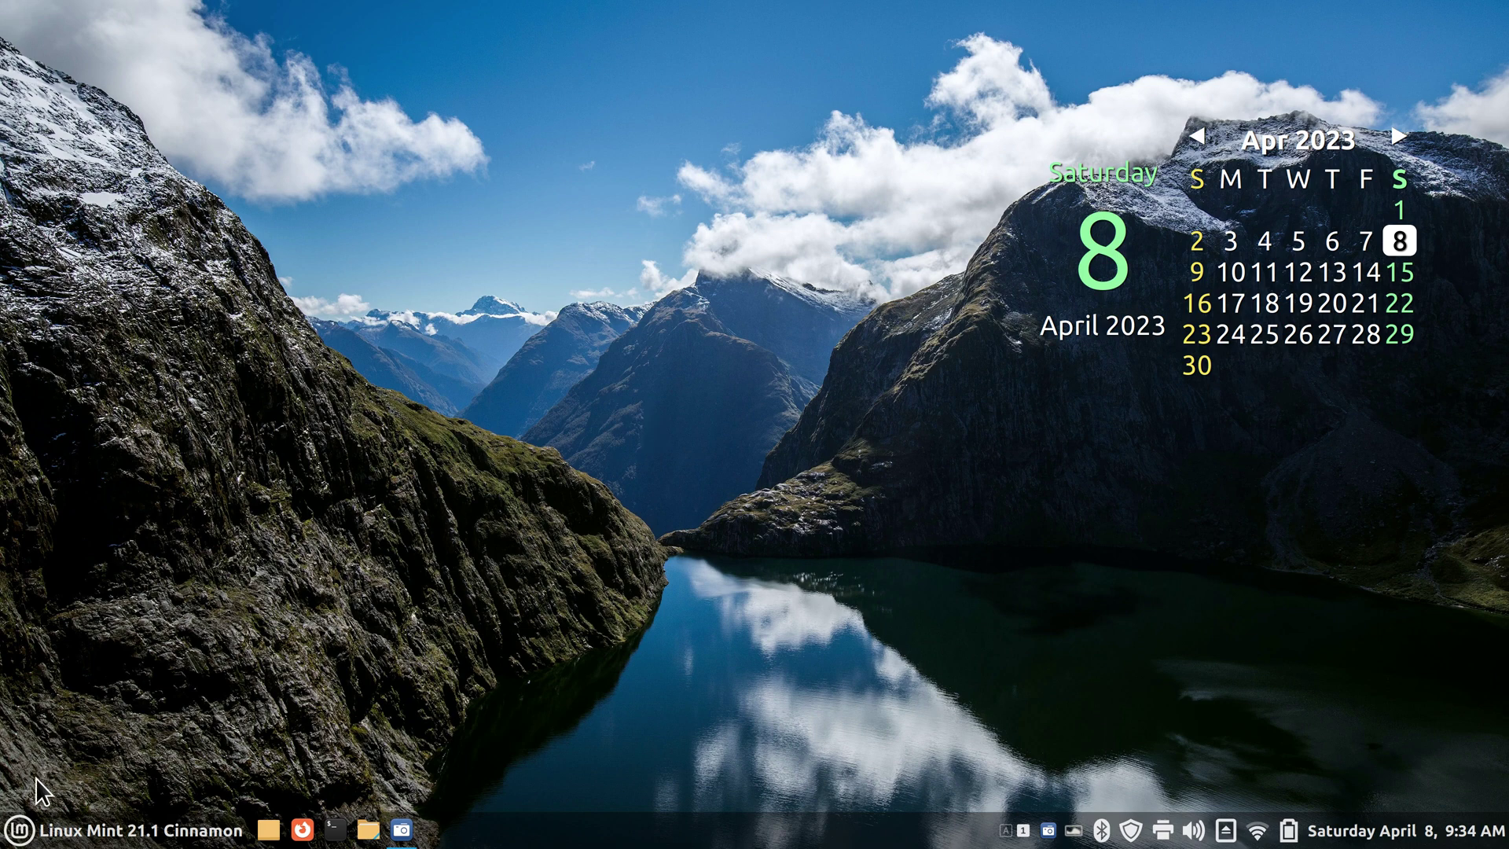
Launch USB Image Writer by searching 'usb' in the Menu, and move its window higher
left_click(18, 831)
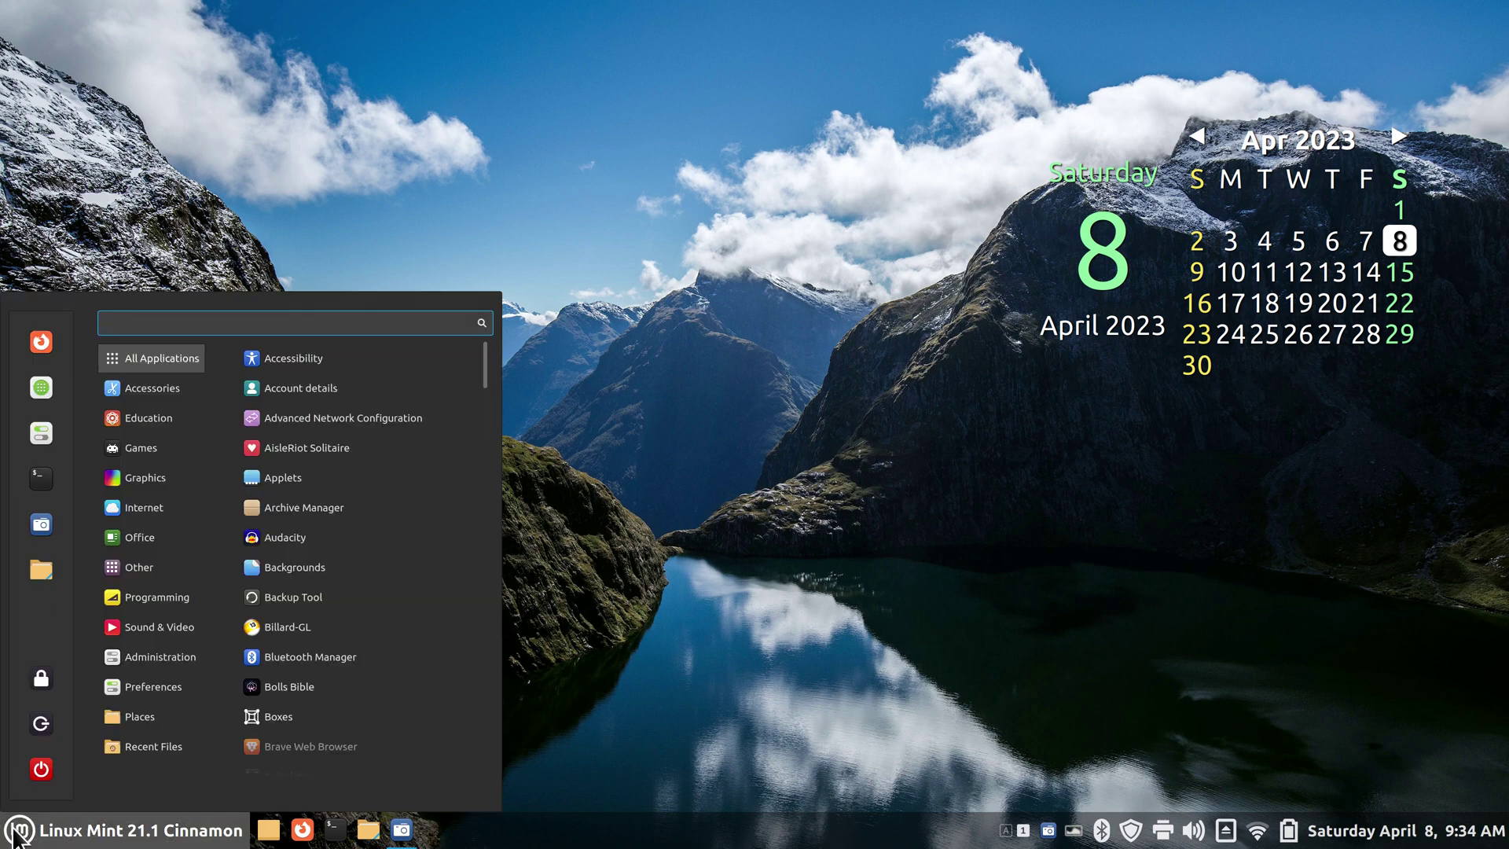
type("usb")
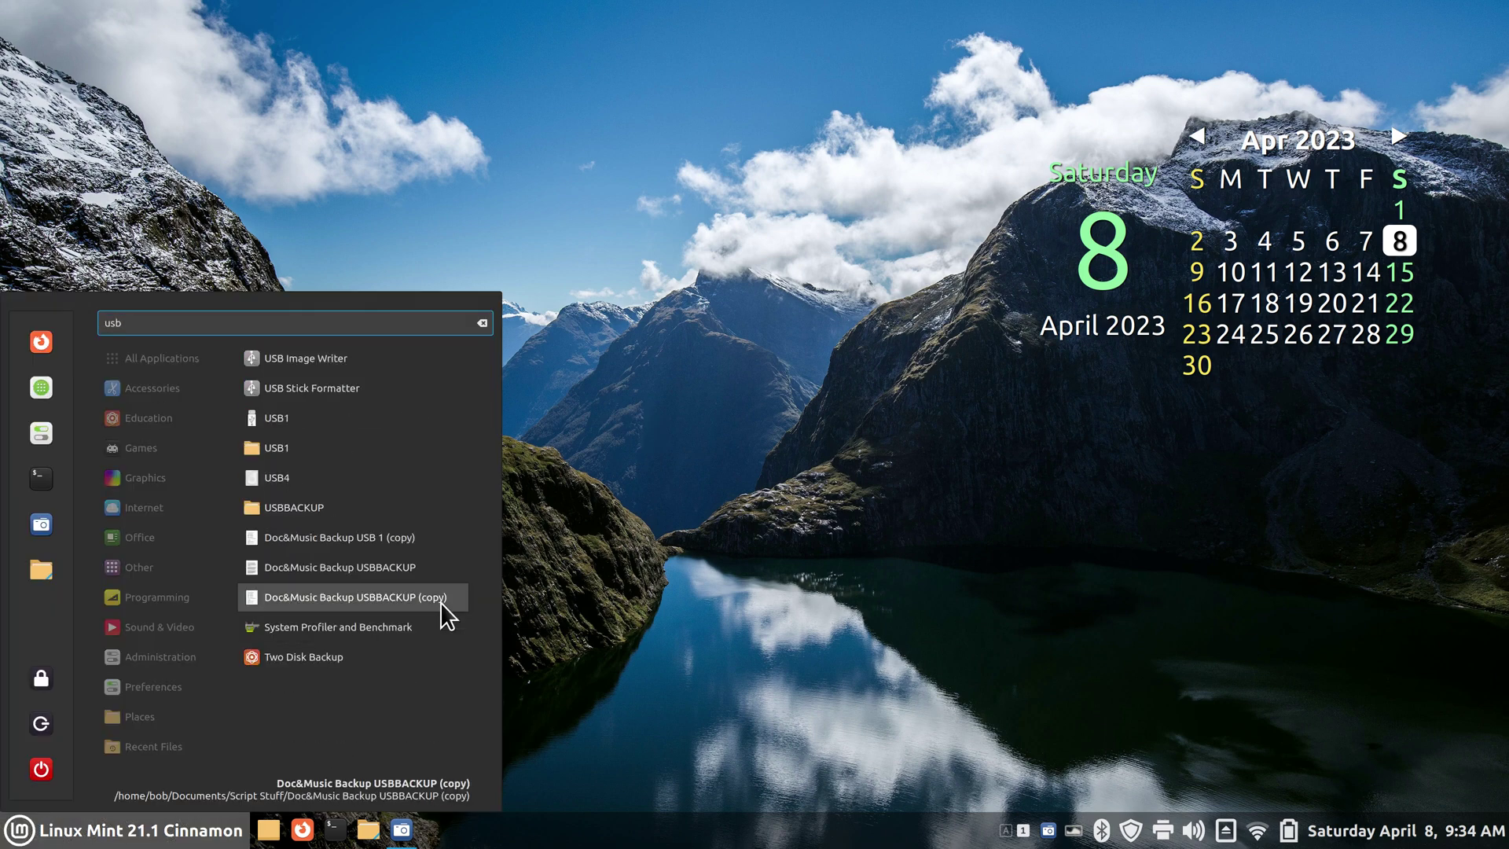
left_click(351, 360)
left_click_drag(855, 341, 882, 234)
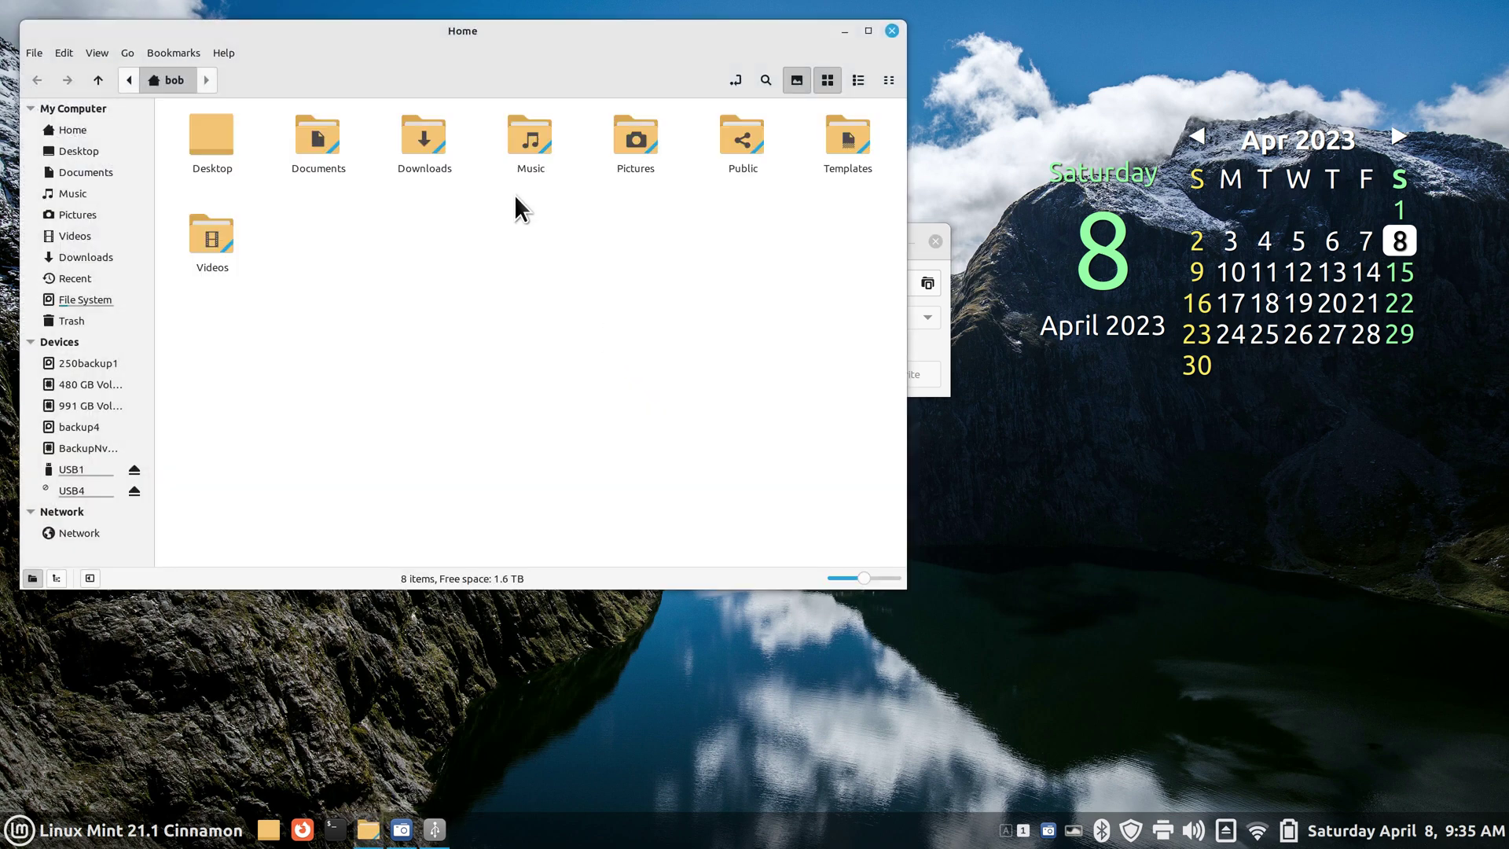
left_click(126, 258)
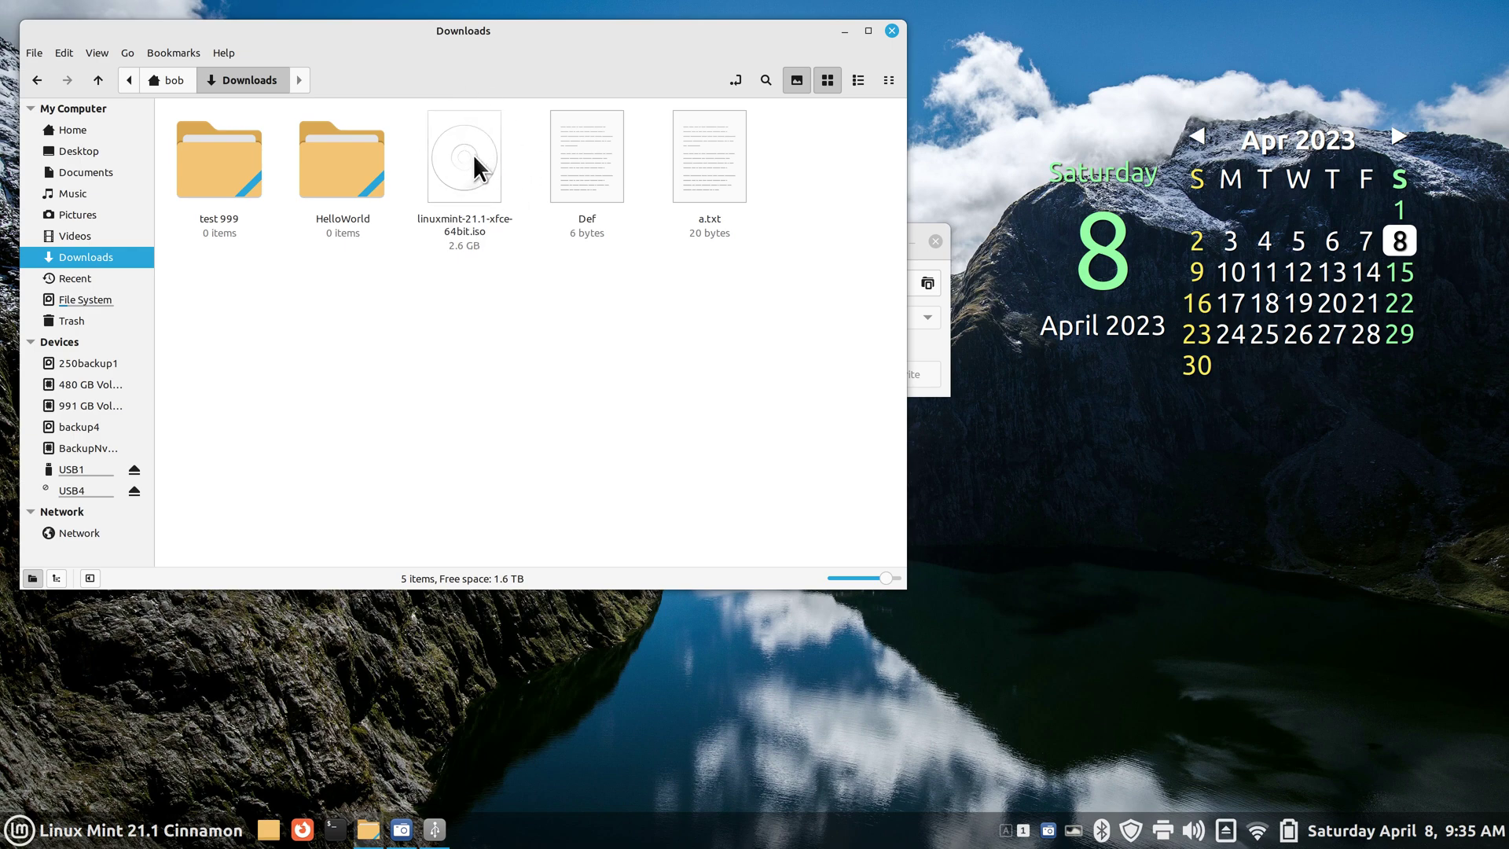
left_click(892, 30)
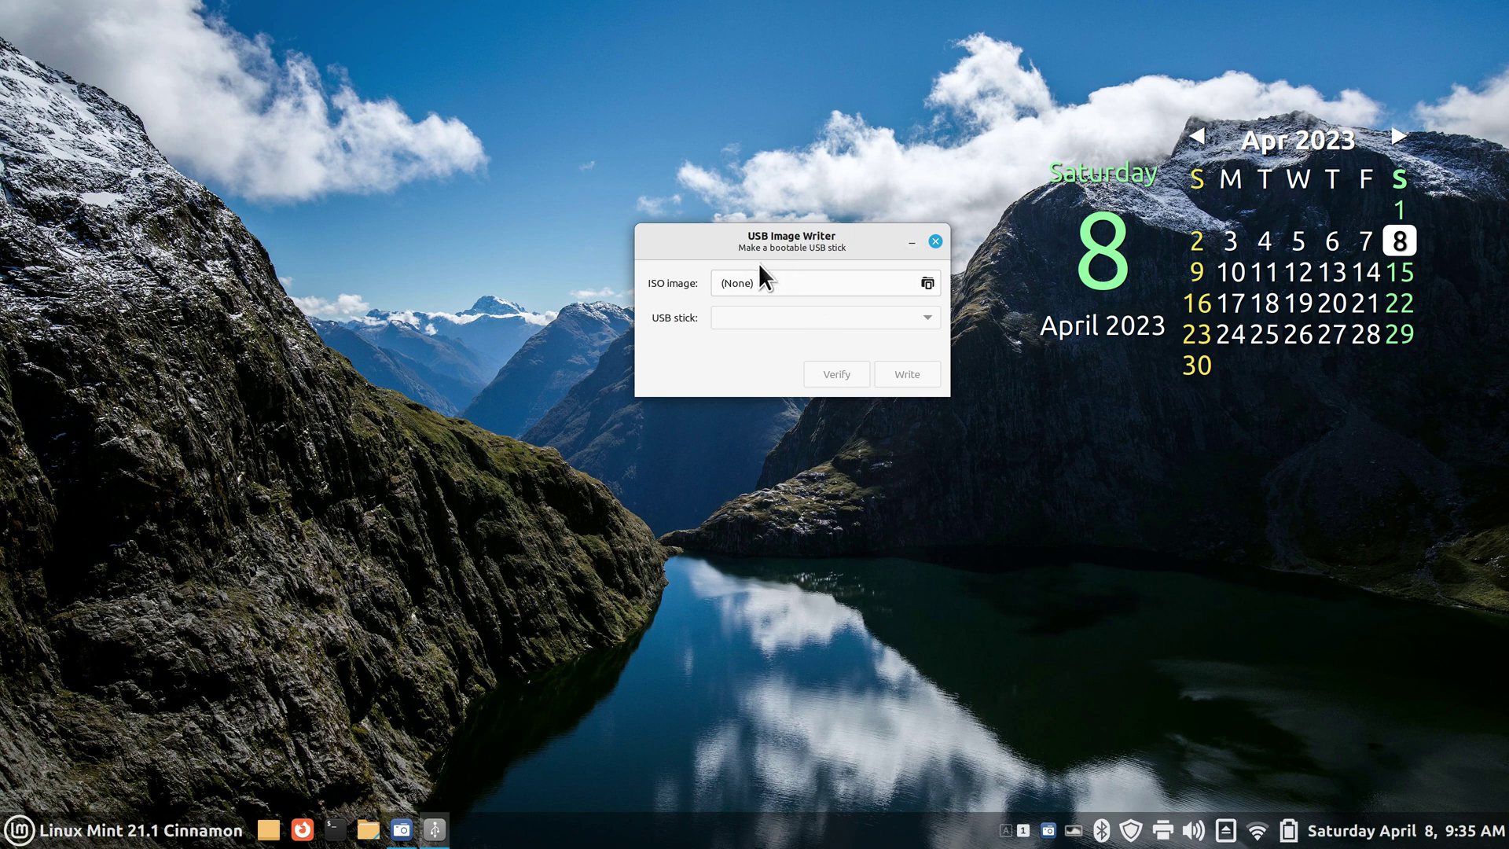
Open the saved DistroWatch shortcut in Firefox and reach its Linux Mint page through the Page Hit Ranking
left_click(305, 827)
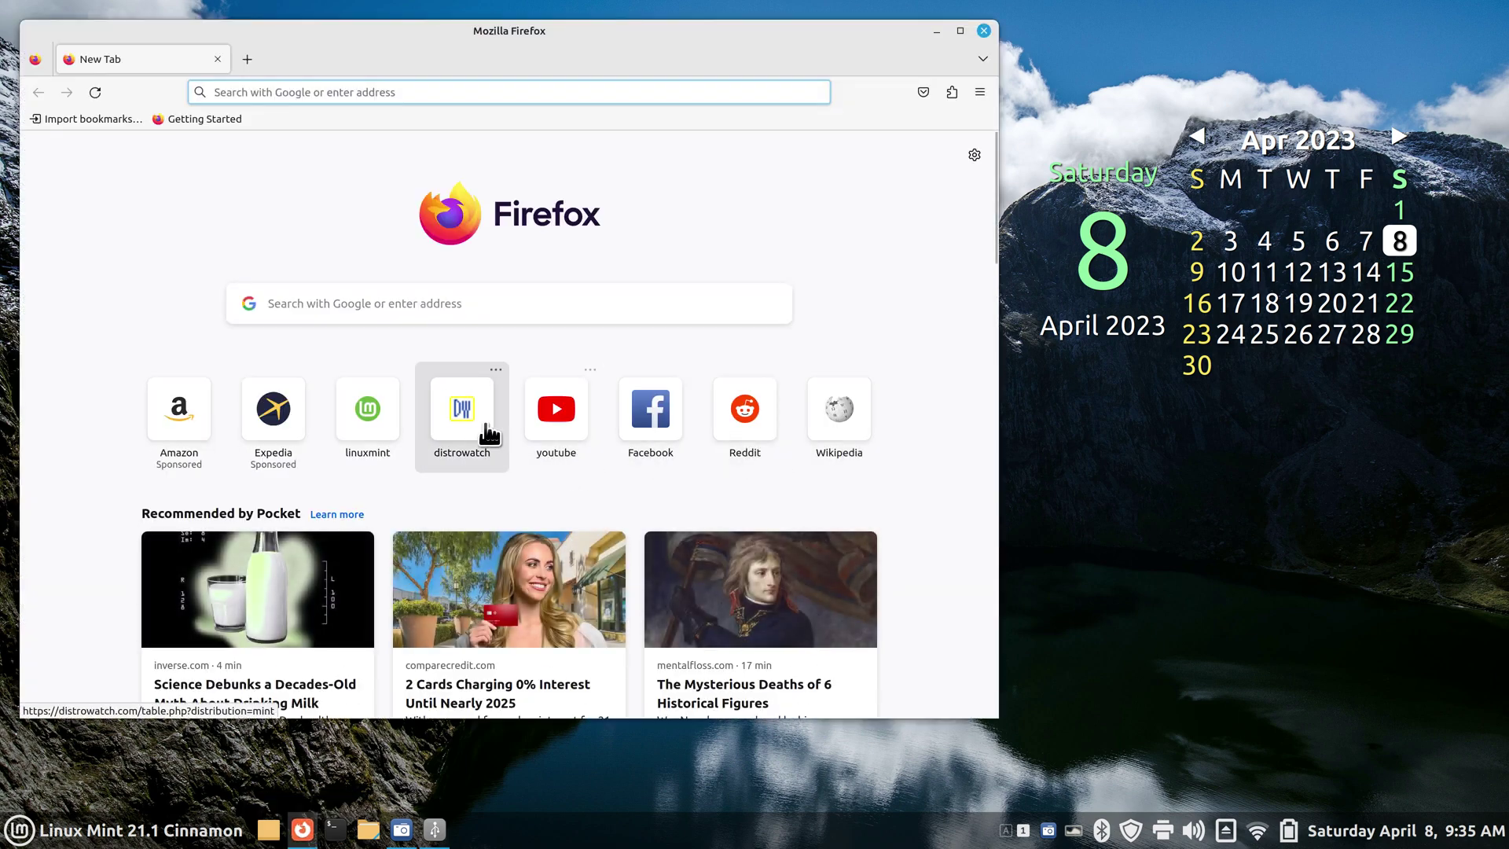
left_click(462, 420)
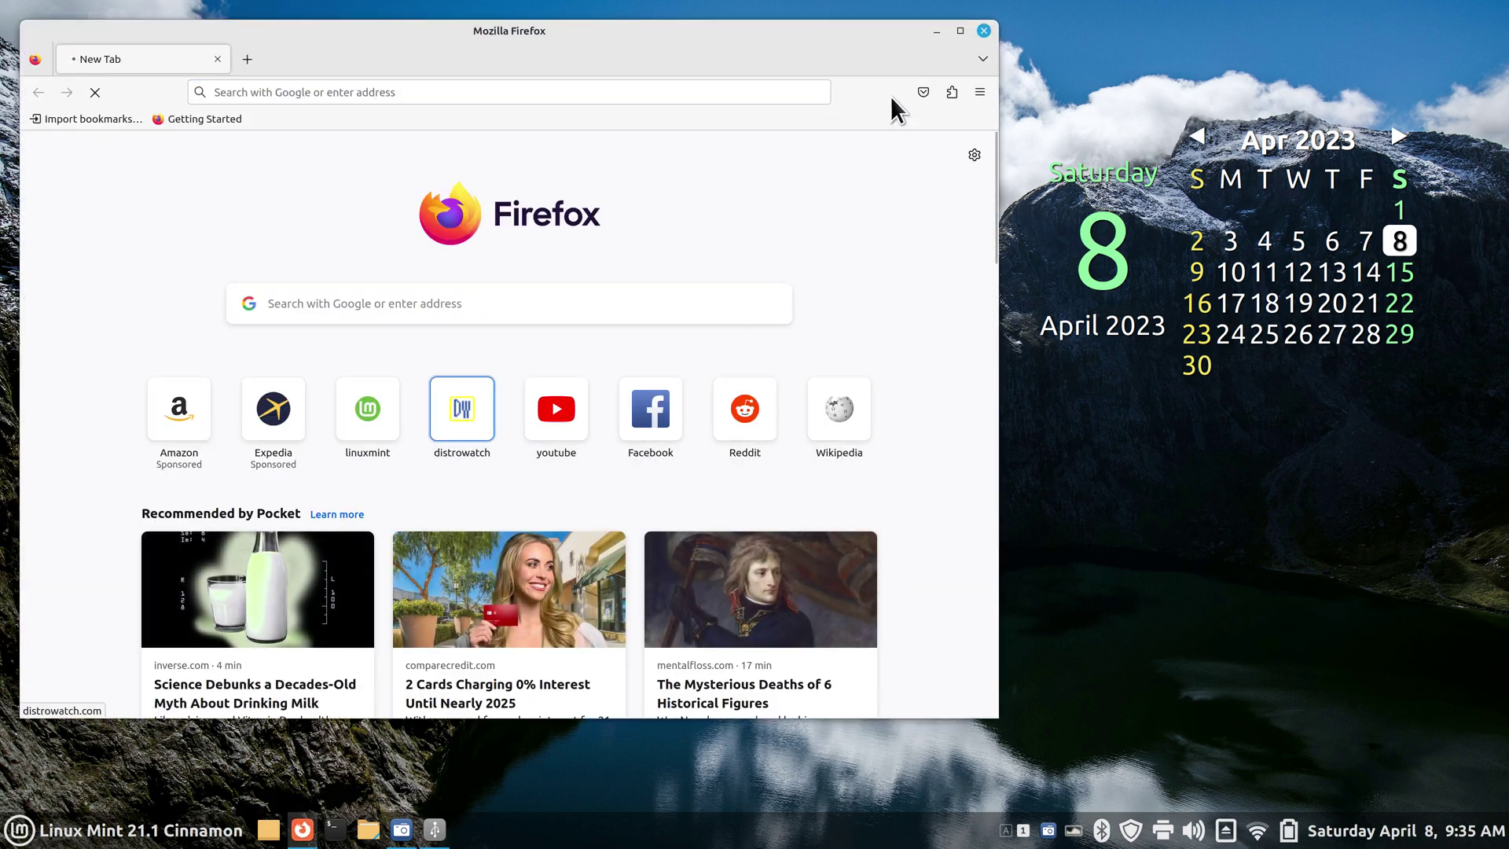
left_click_drag(640, 43, 970, 92)
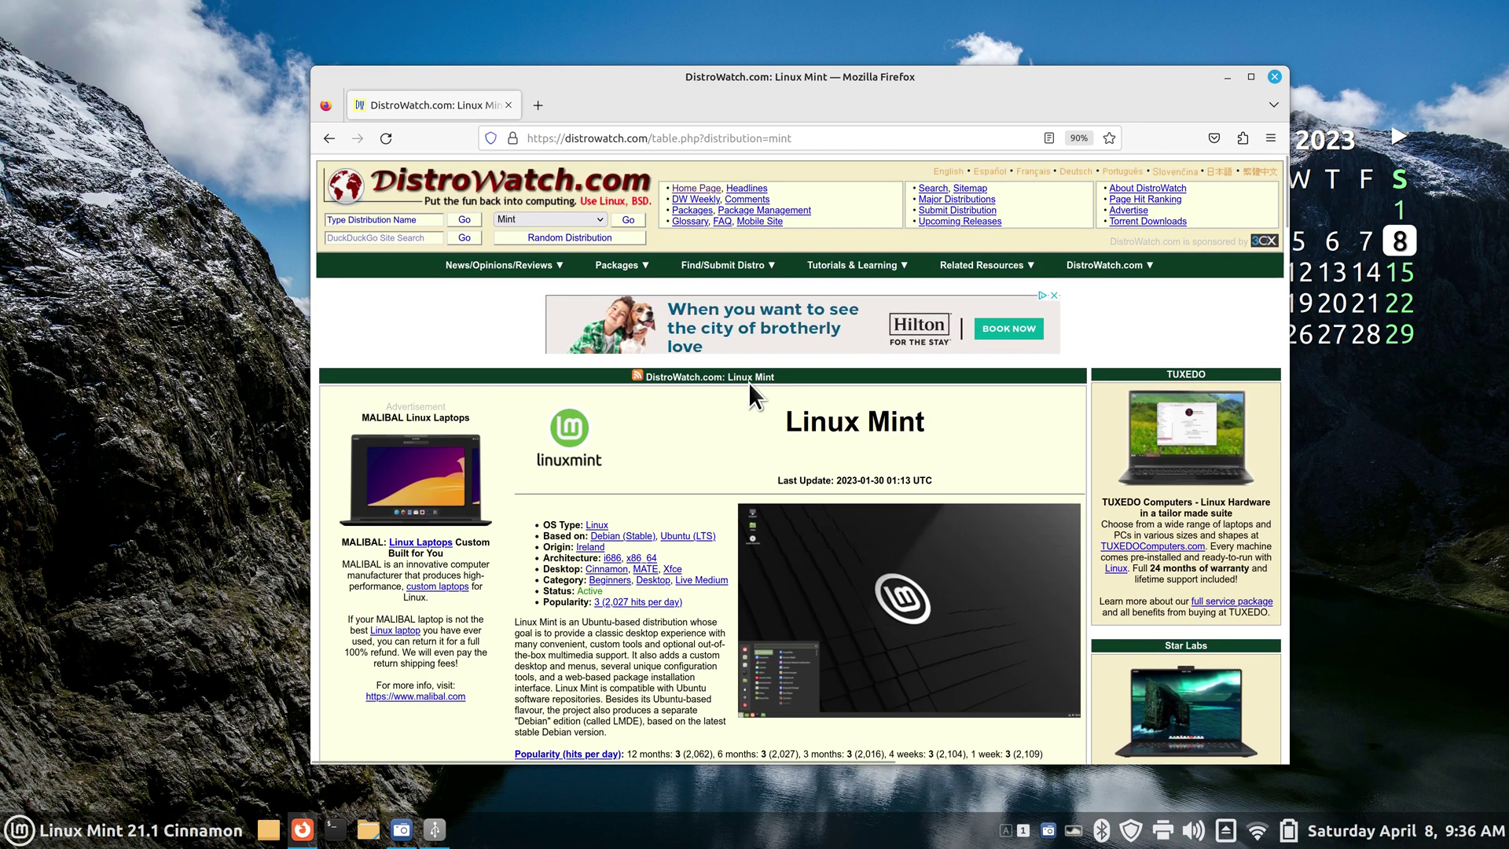
left_click(481, 190)
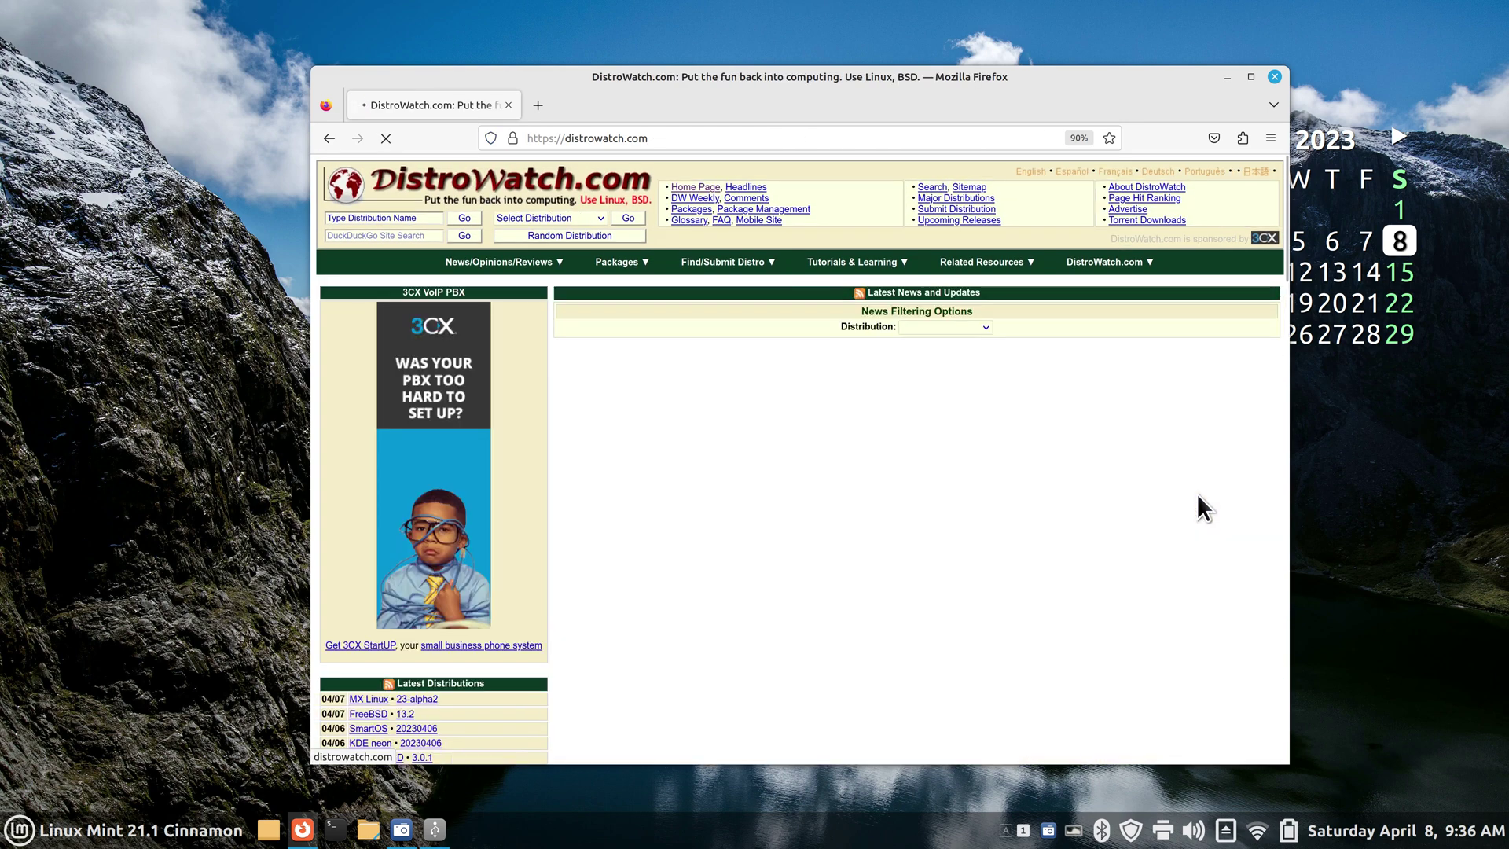
scroll(1203, 511, "down", 3)
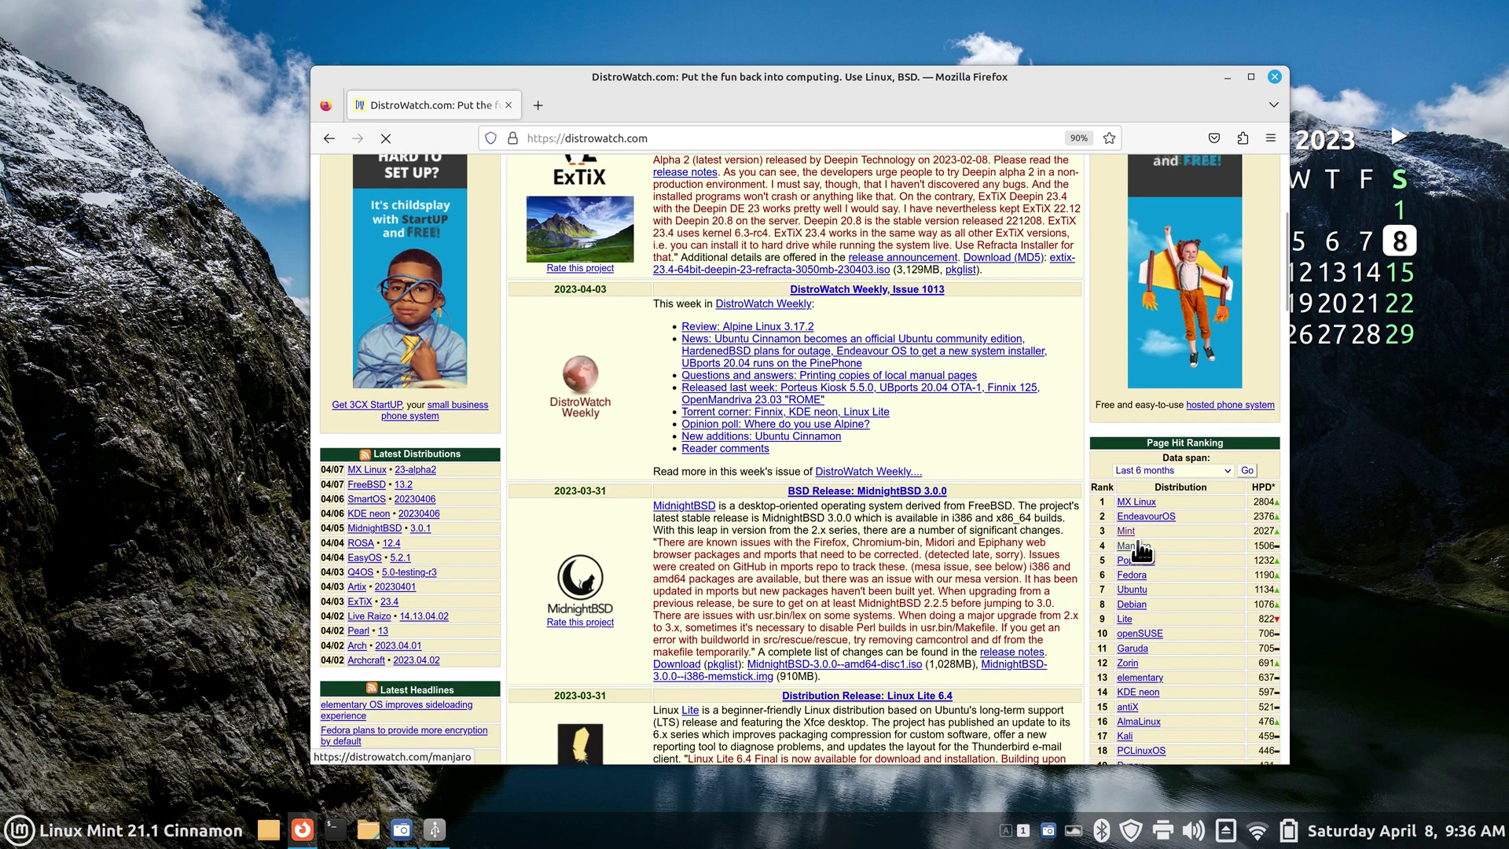
left_click(1129, 531)
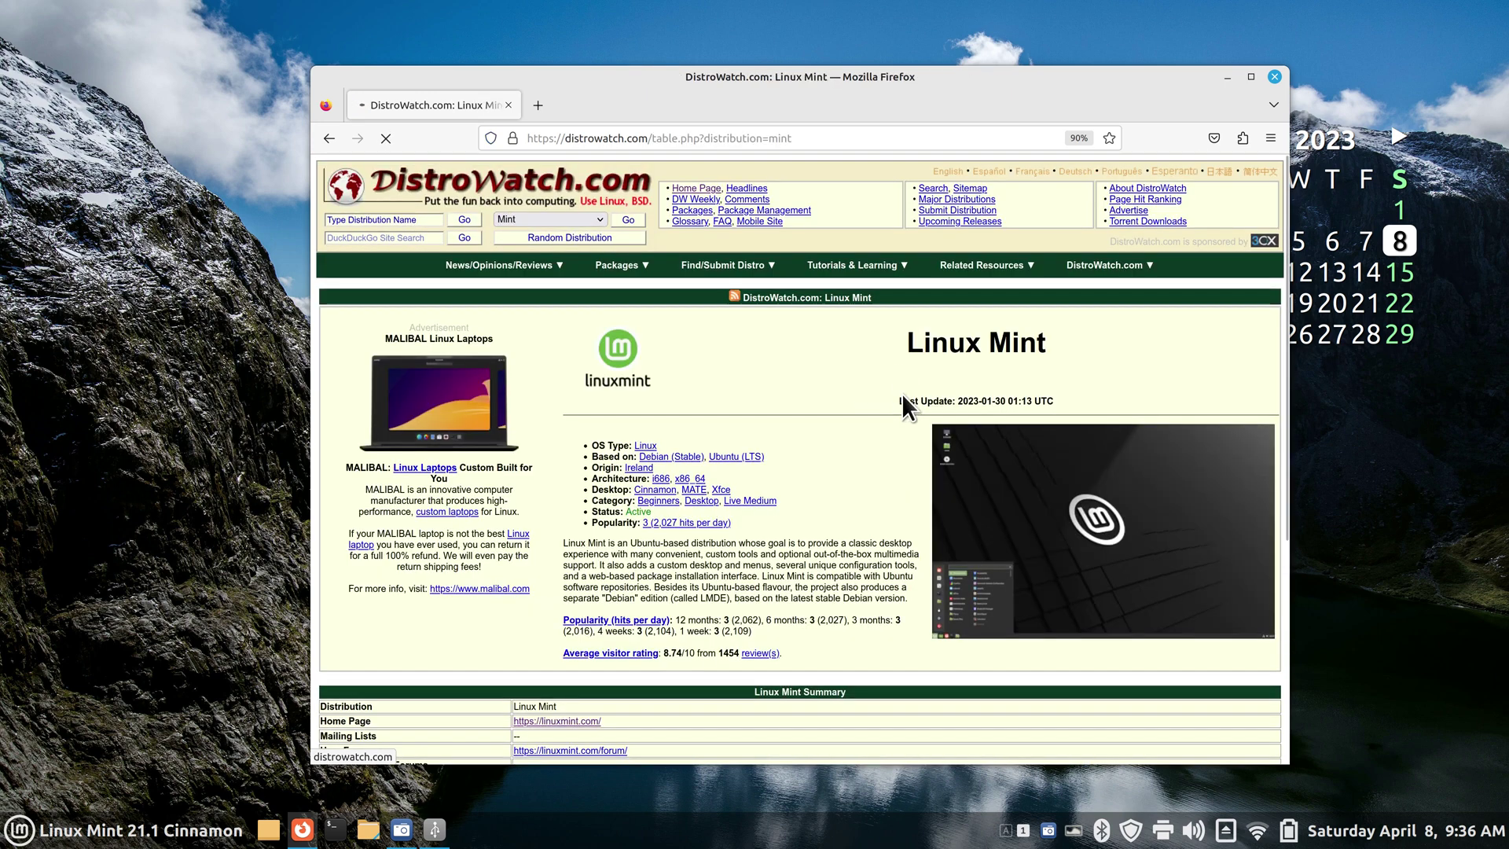
scroll(833, 460, "down", 3)
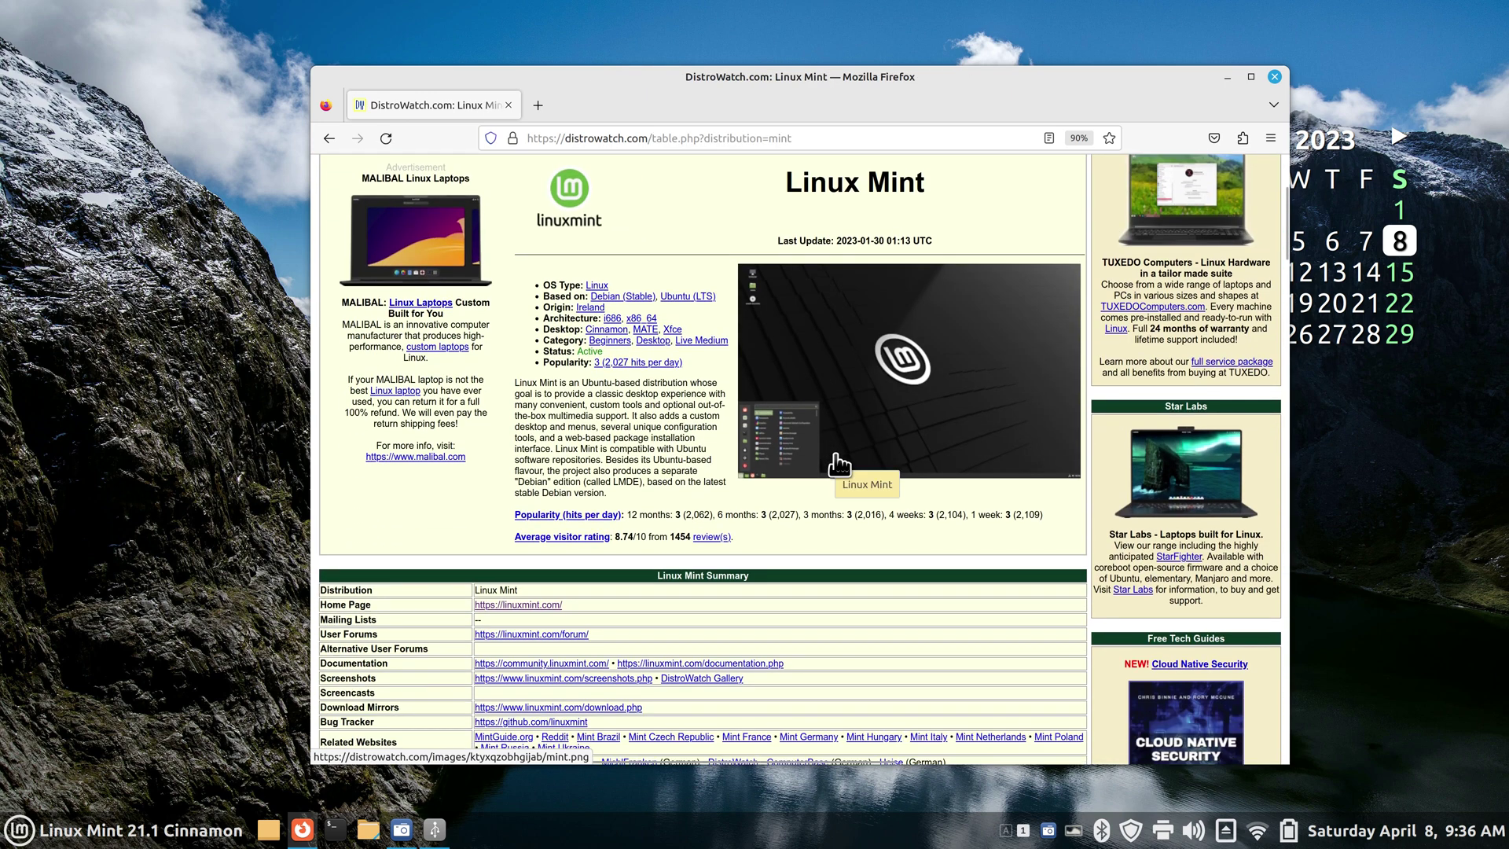
Go to linuxmint.com's download page for the 21.1 Xfce Edition and scroll to its mirrors table
left_click(529, 605)
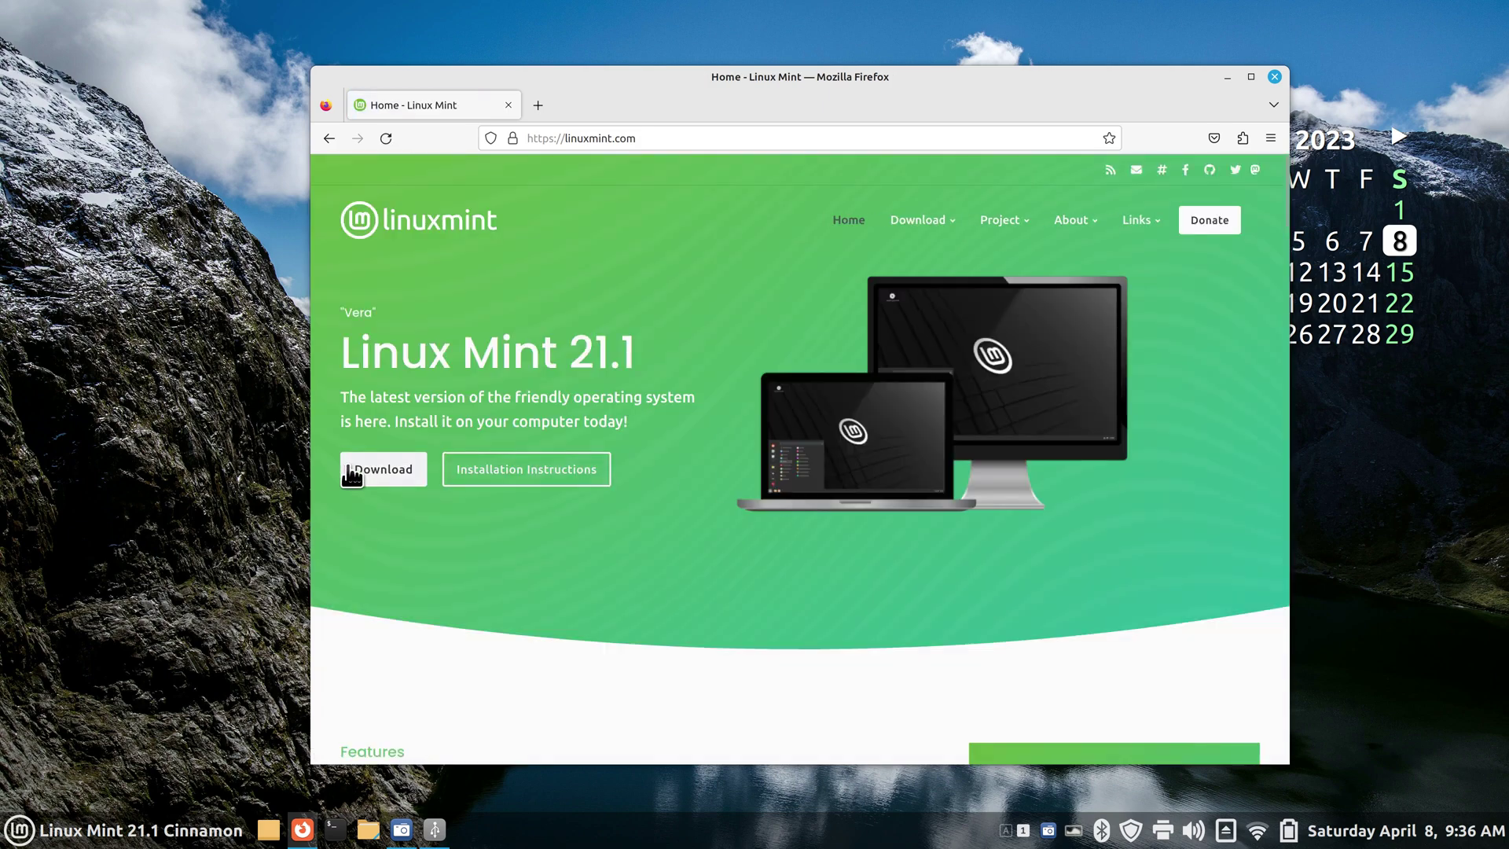
left_click(351, 471)
scroll(775, 530, "down", 10)
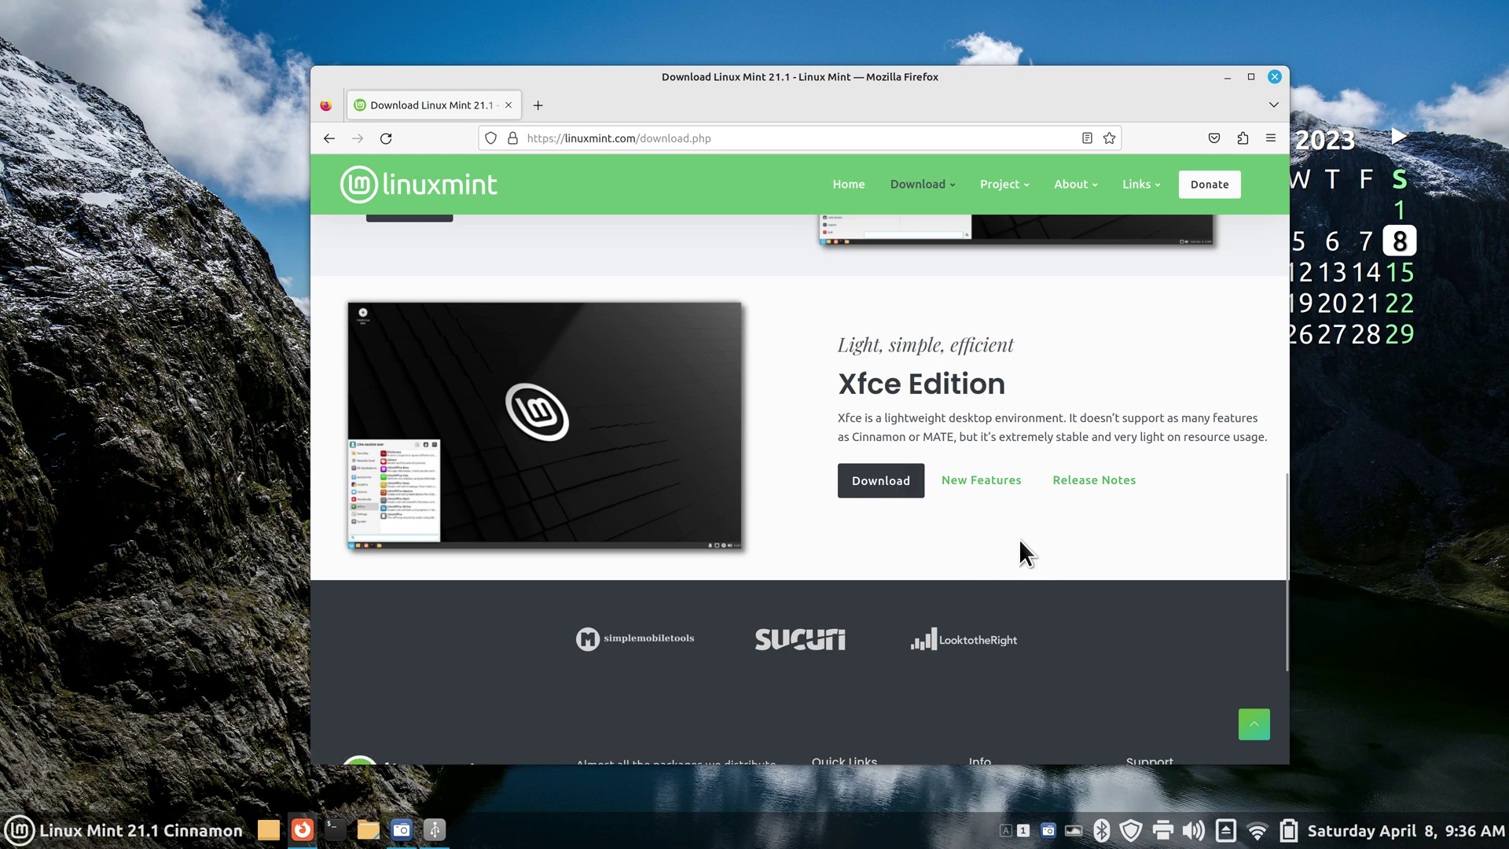
left_click(884, 485)
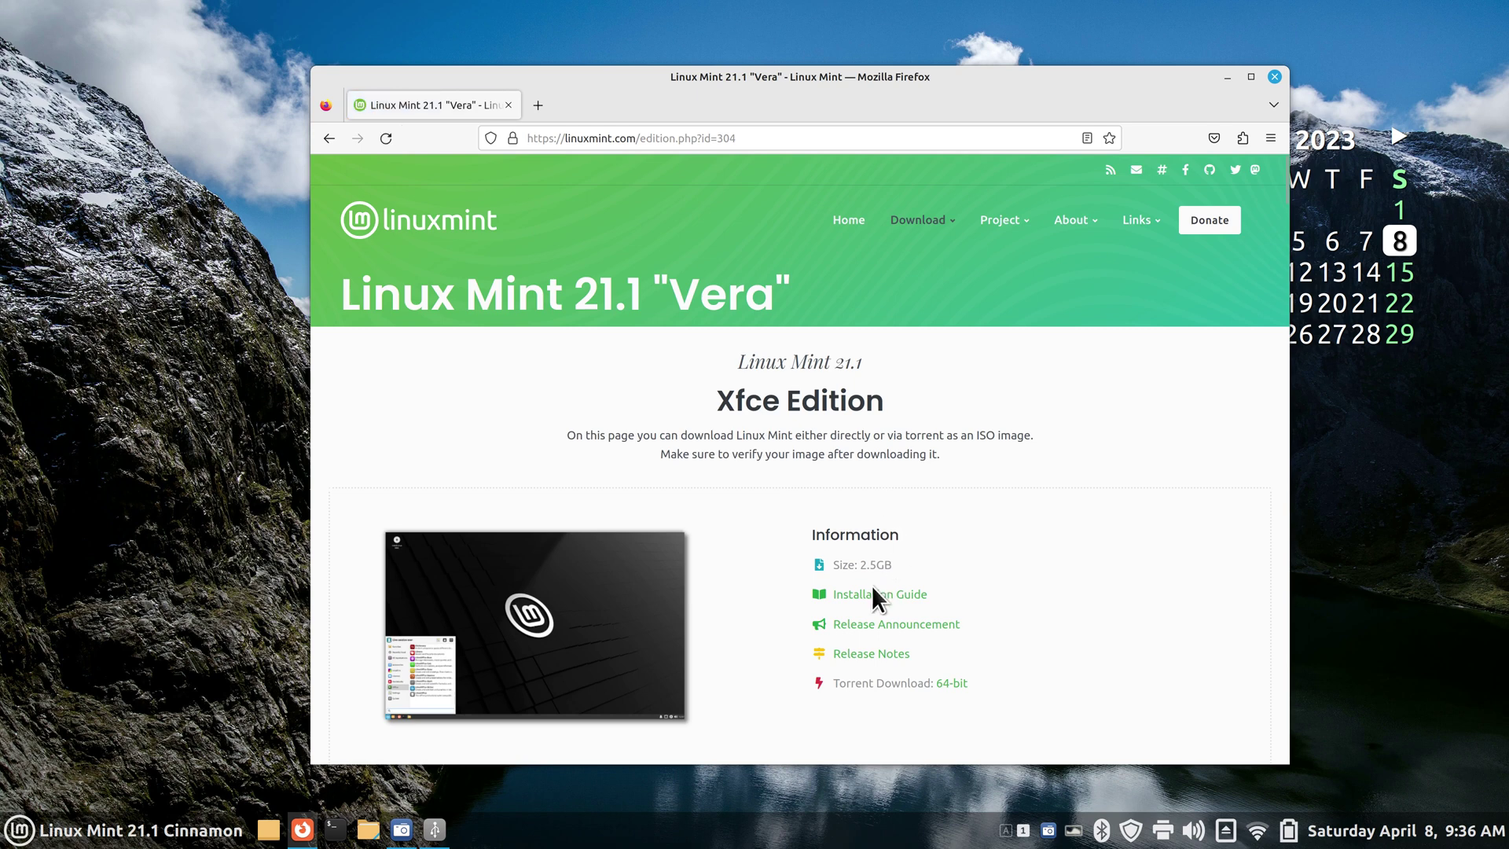
scroll(1003, 555, "down", 10)
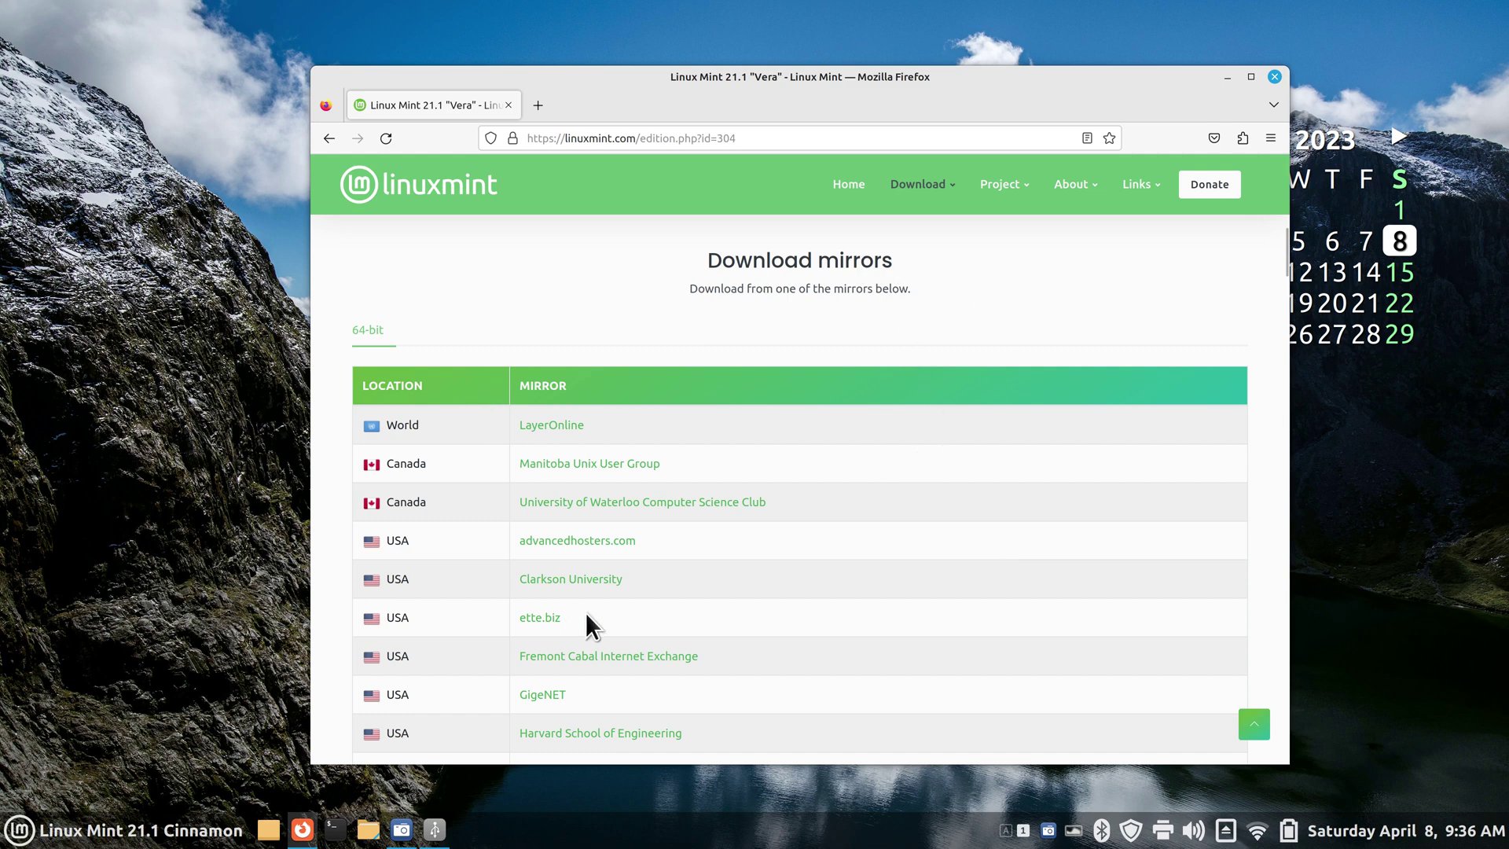
scroll(954, 465, "up", 10)
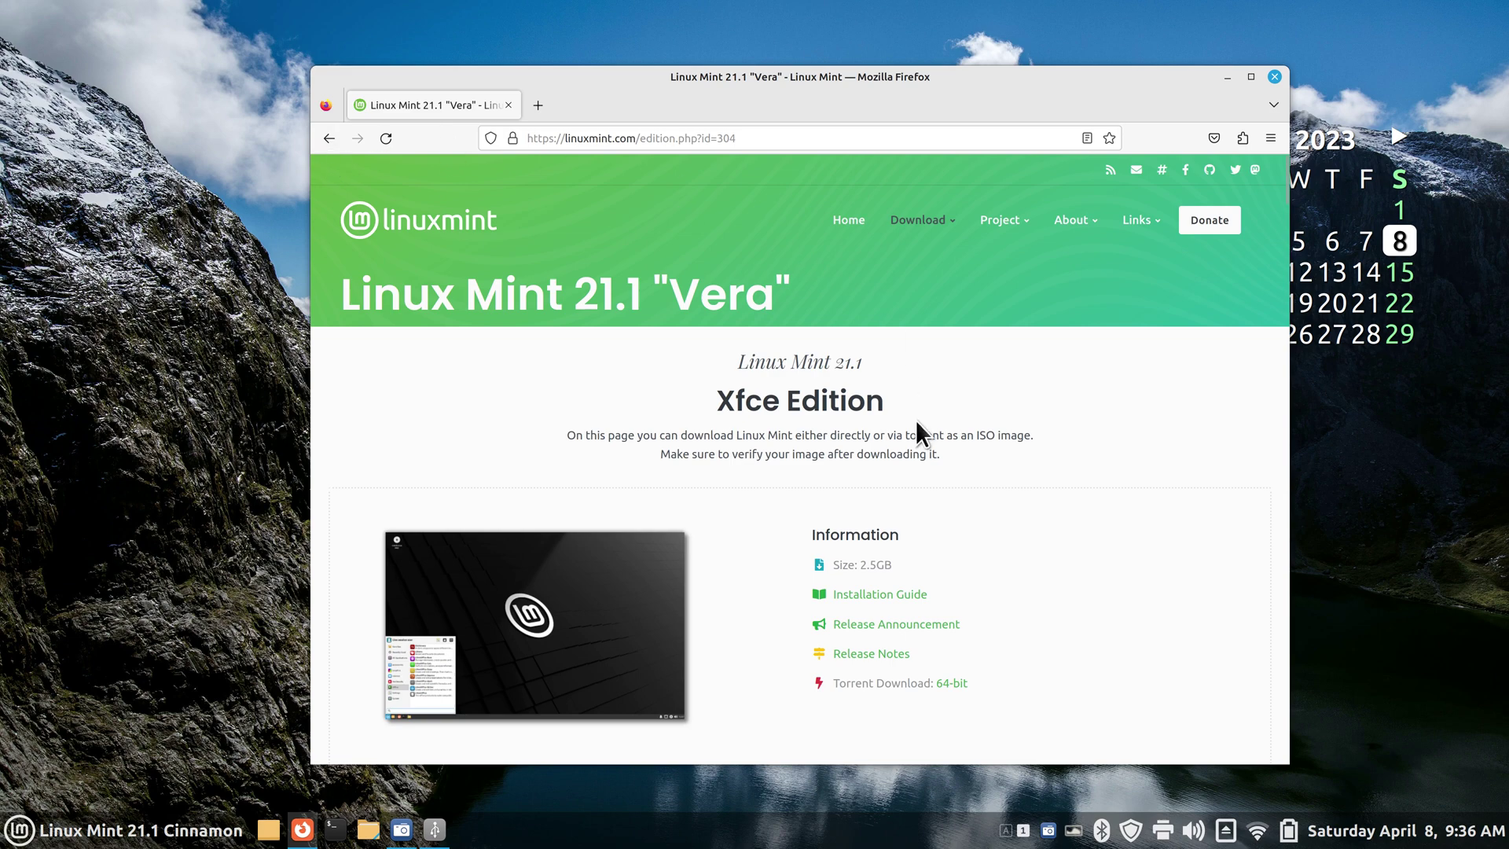
scroll(917, 422, "down", 10)
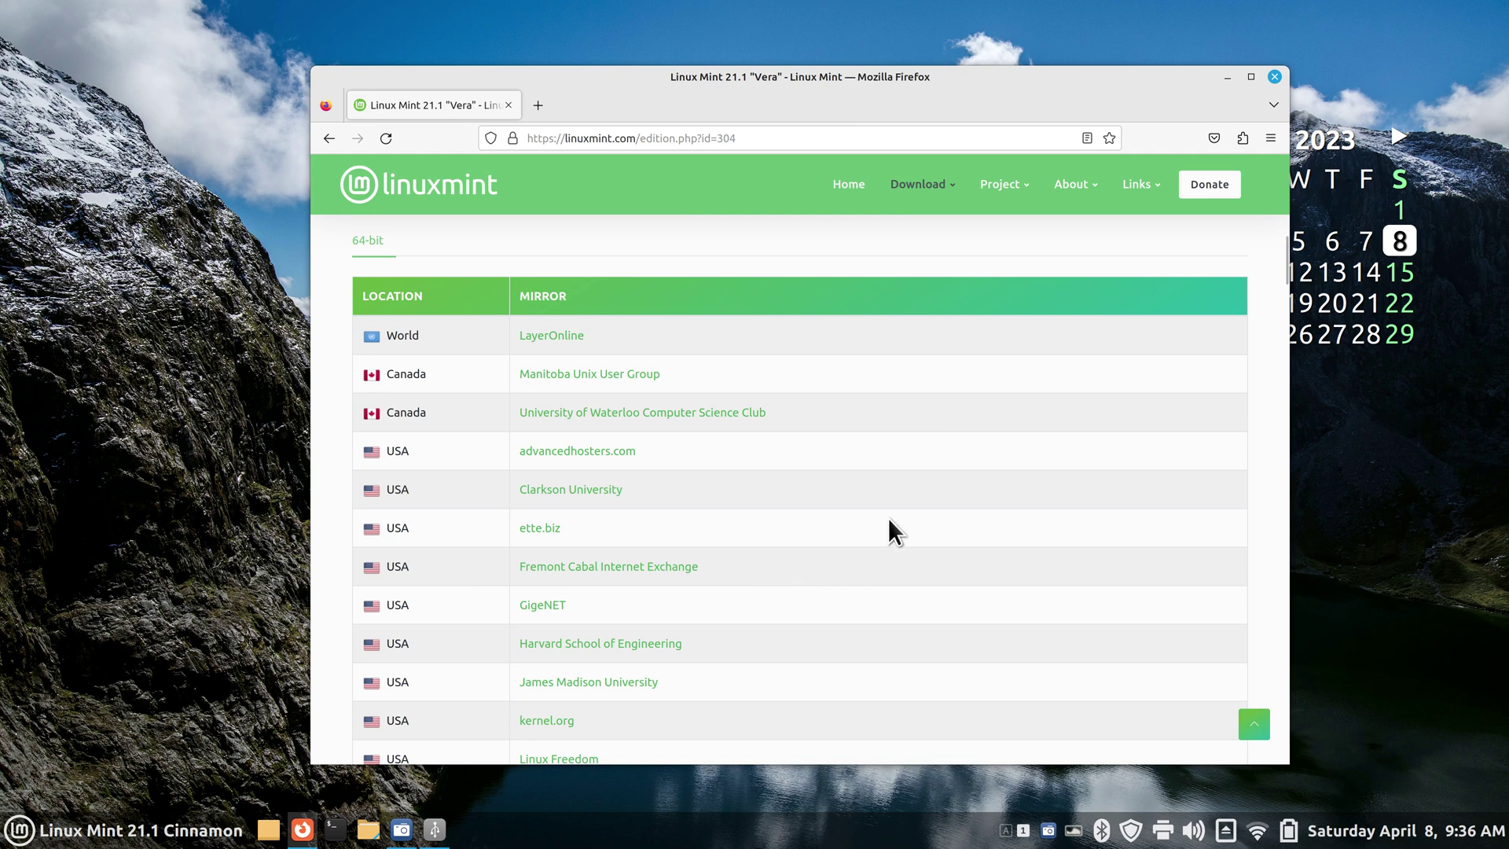
Start the linuxmint-21.1-xfce-64bit ISO download from the Harvard mirror, cancel it, and close Firefox
left_click(586, 649)
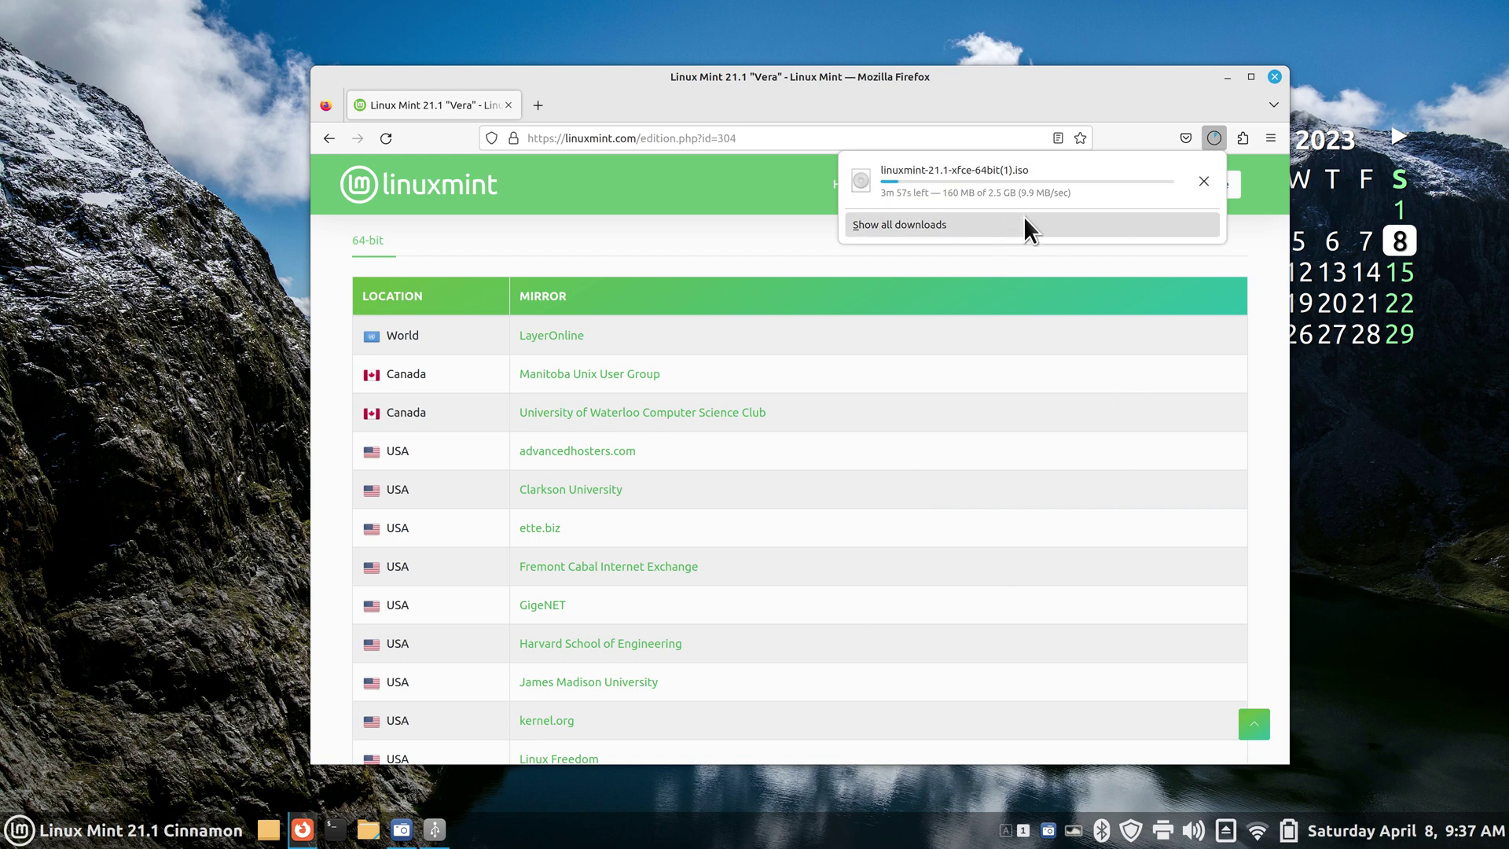
left_click(1202, 182)
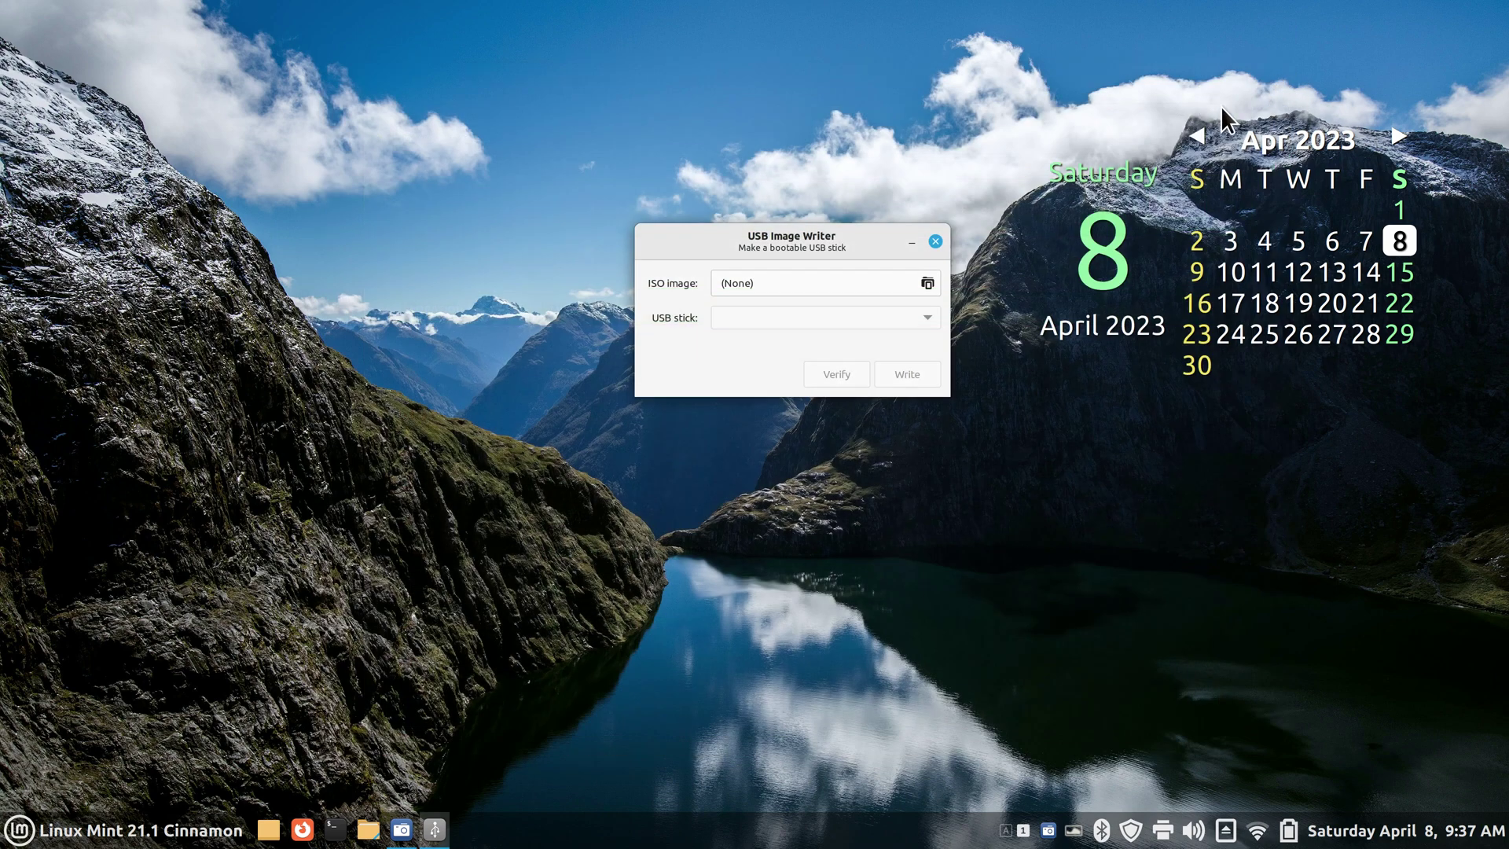
left_click(1275, 76)
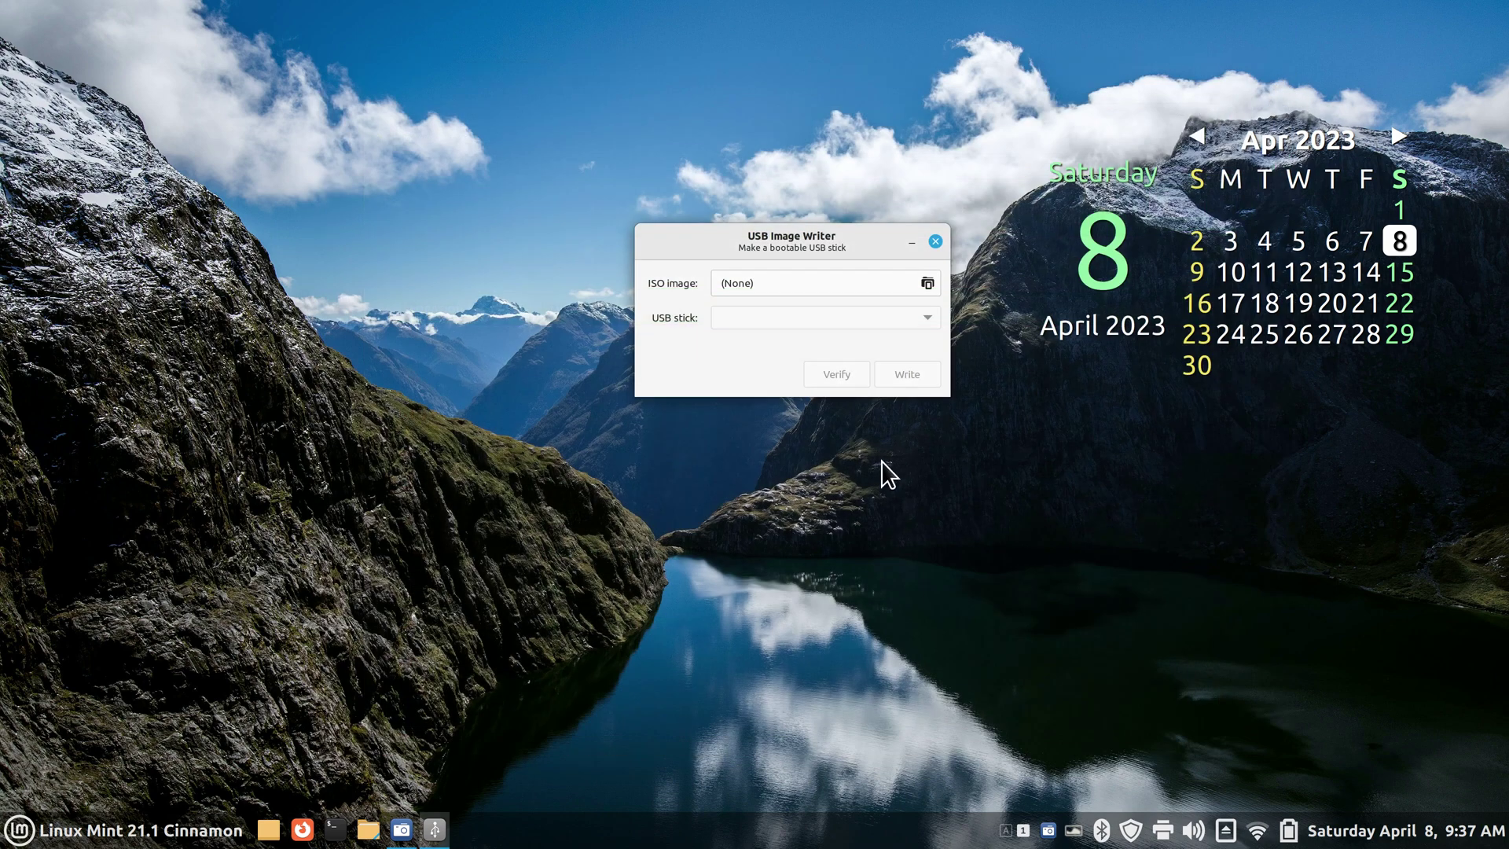
Confirm the 2.6 GB linuxmint-21.1-xfce-64bit.iso is in Downloads, then close Nemo and USB Image Writer
left_click(368, 830)
left_click(87, 253)
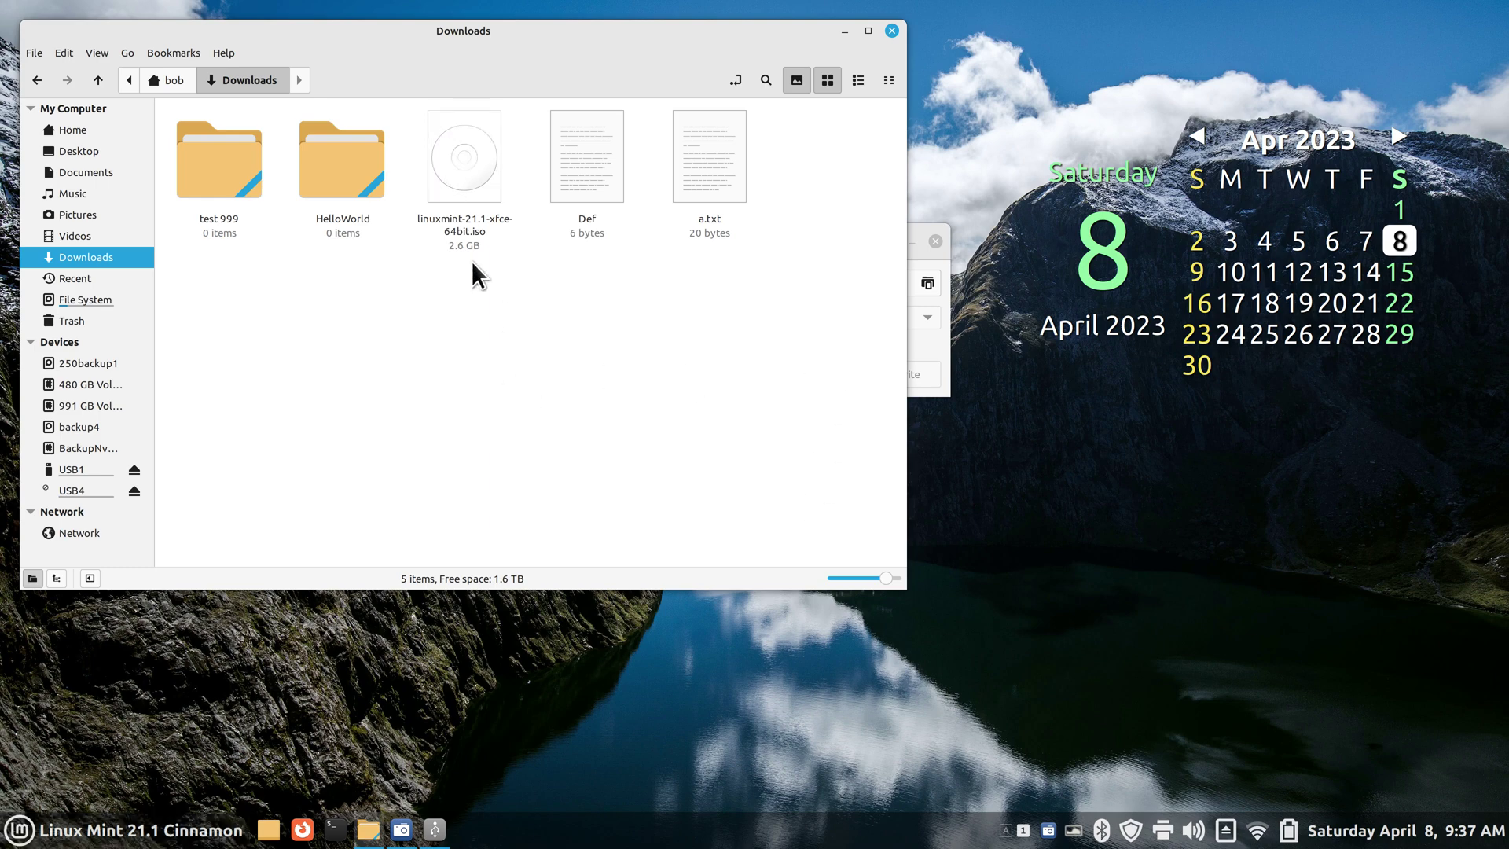
left_click(892, 31)
mouse_move(842, 238)
left_mouse_down()
mouse_move(766, 241)
mouse_move(827, 235)
left_mouse_up()
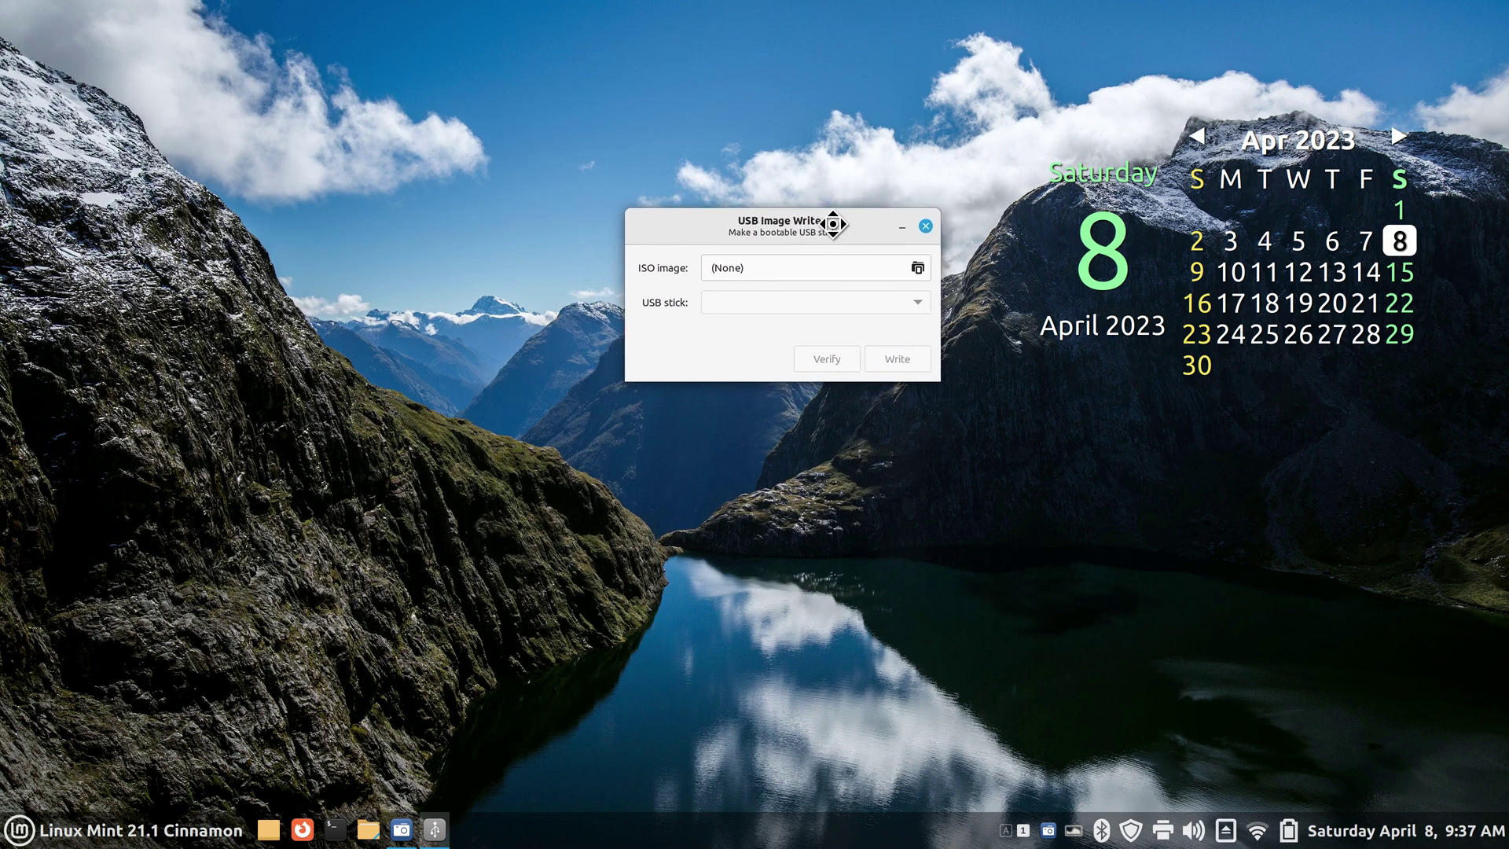
left_click(918, 237)
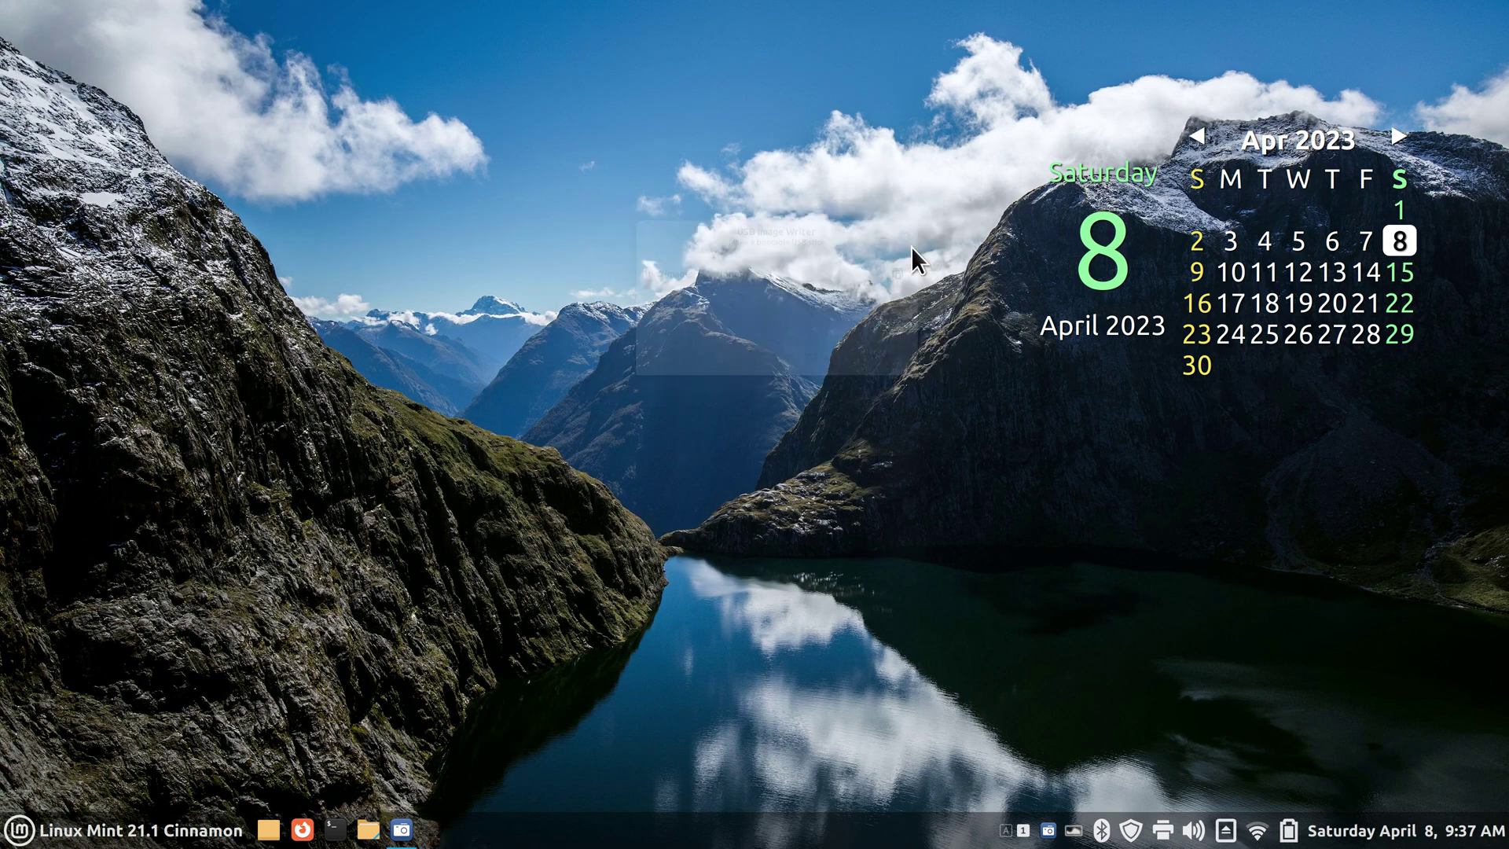
Relaunch USB Image Writer and load linuxmint-21.1-xfce-64bit.iso from the Downloads folder
left_click(5, 838)
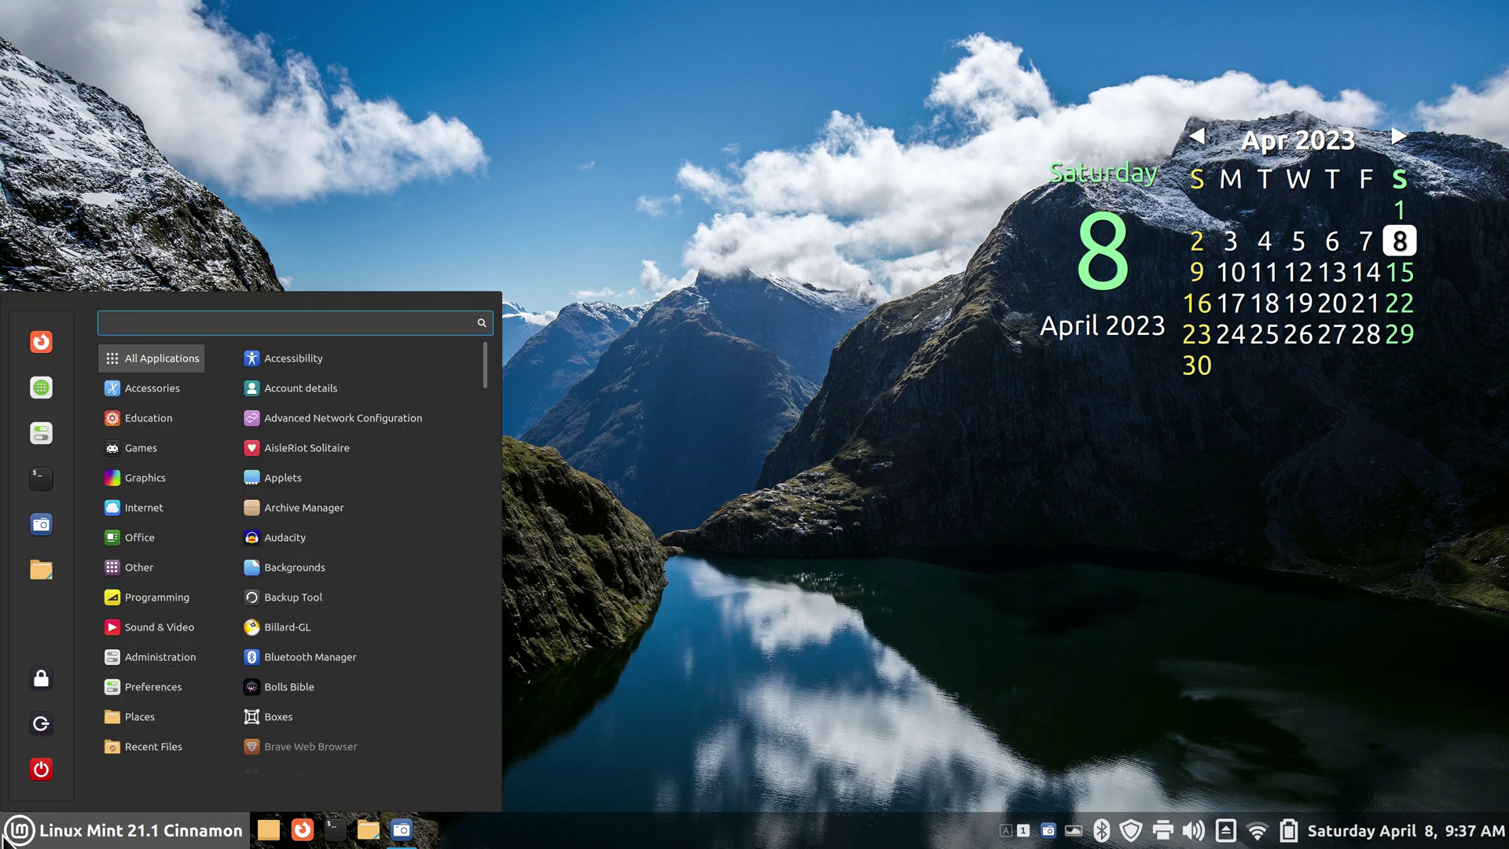
type("usb")
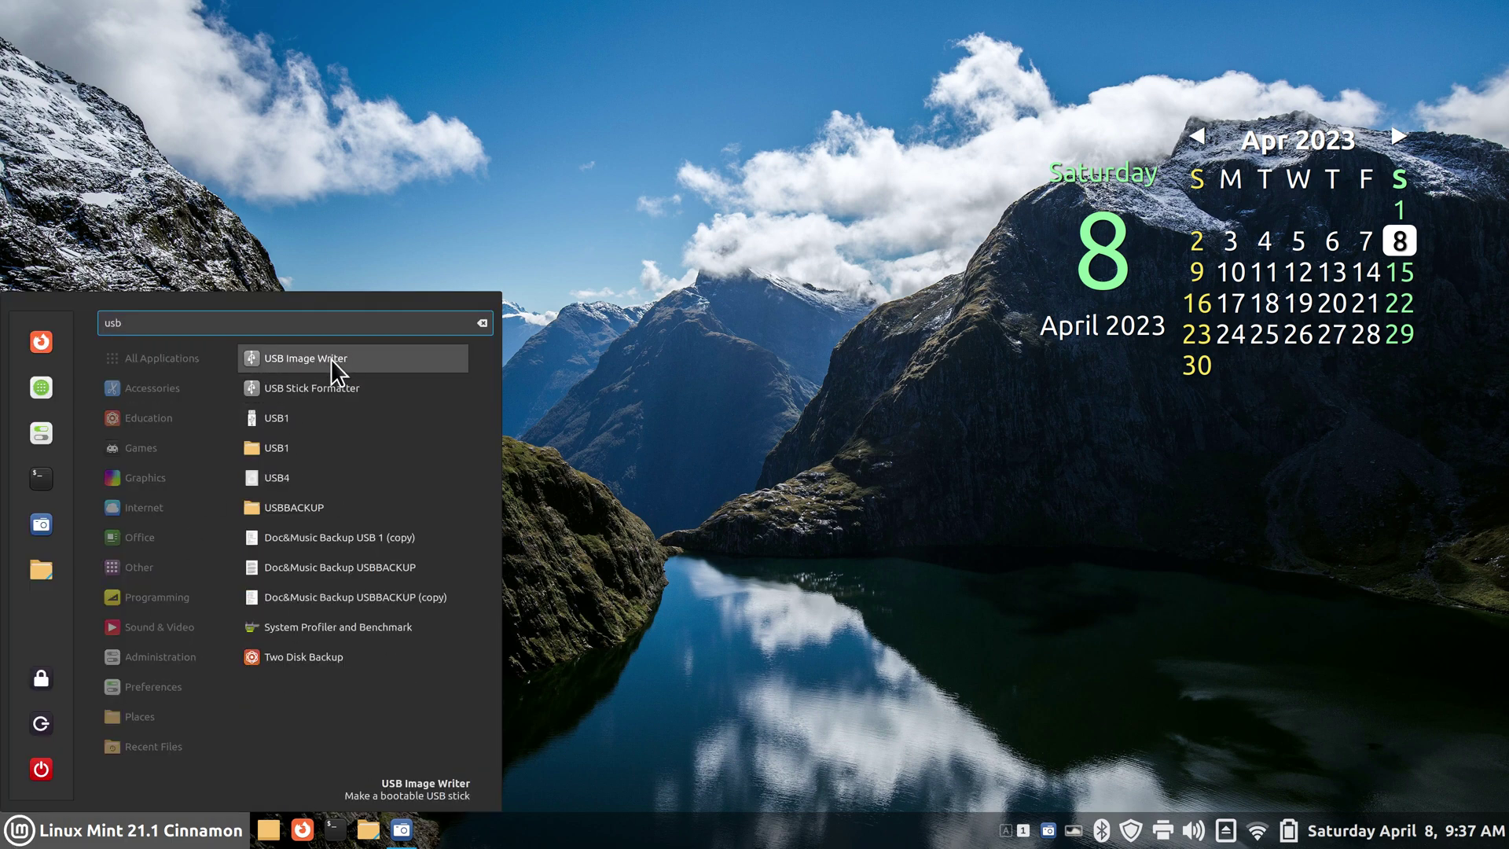
left_click(337, 356)
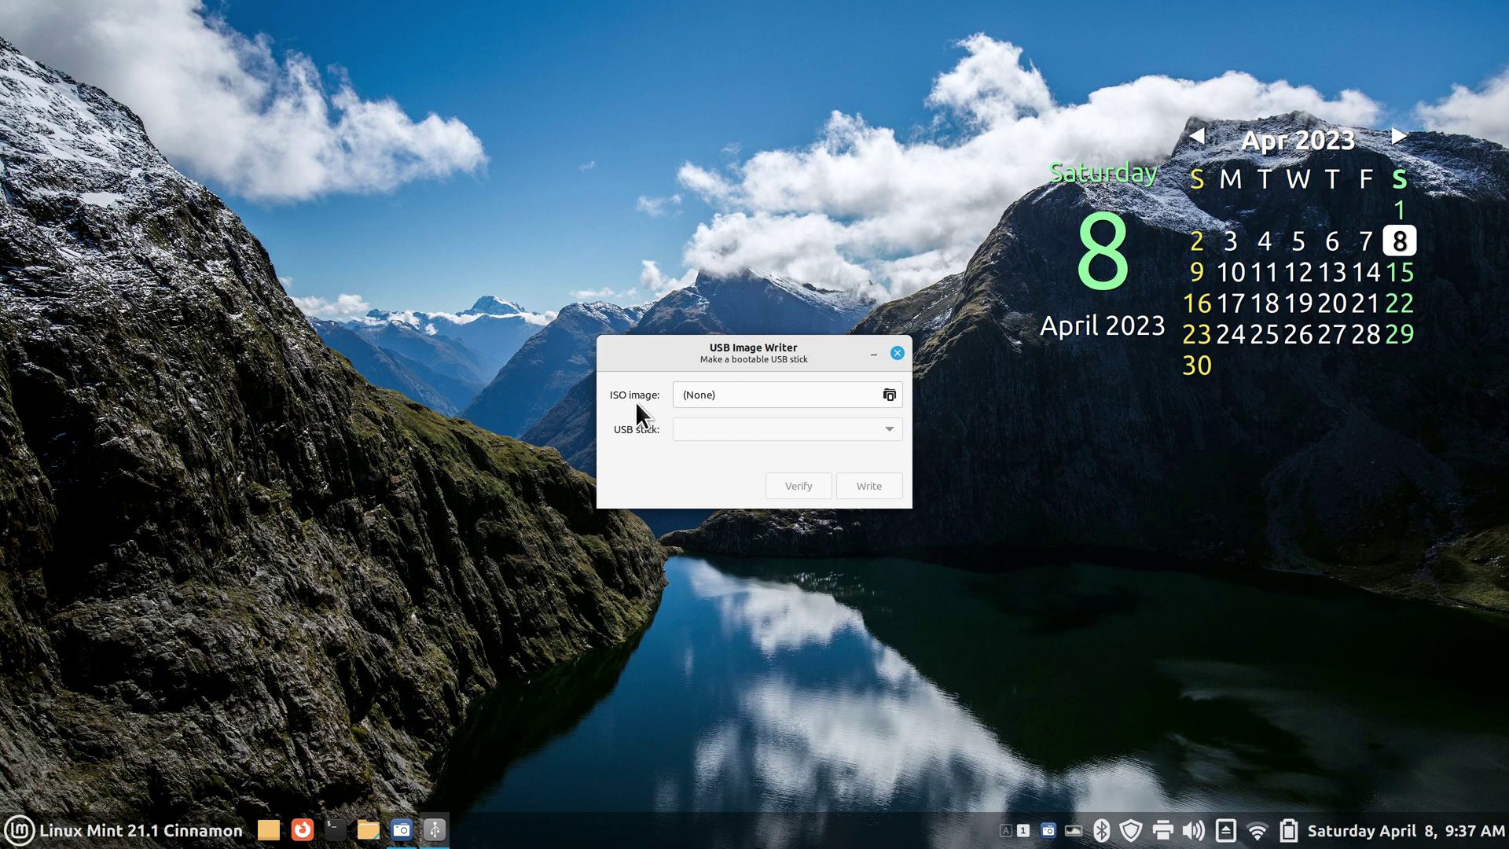
left_click(881, 396)
left_click(394, 199)
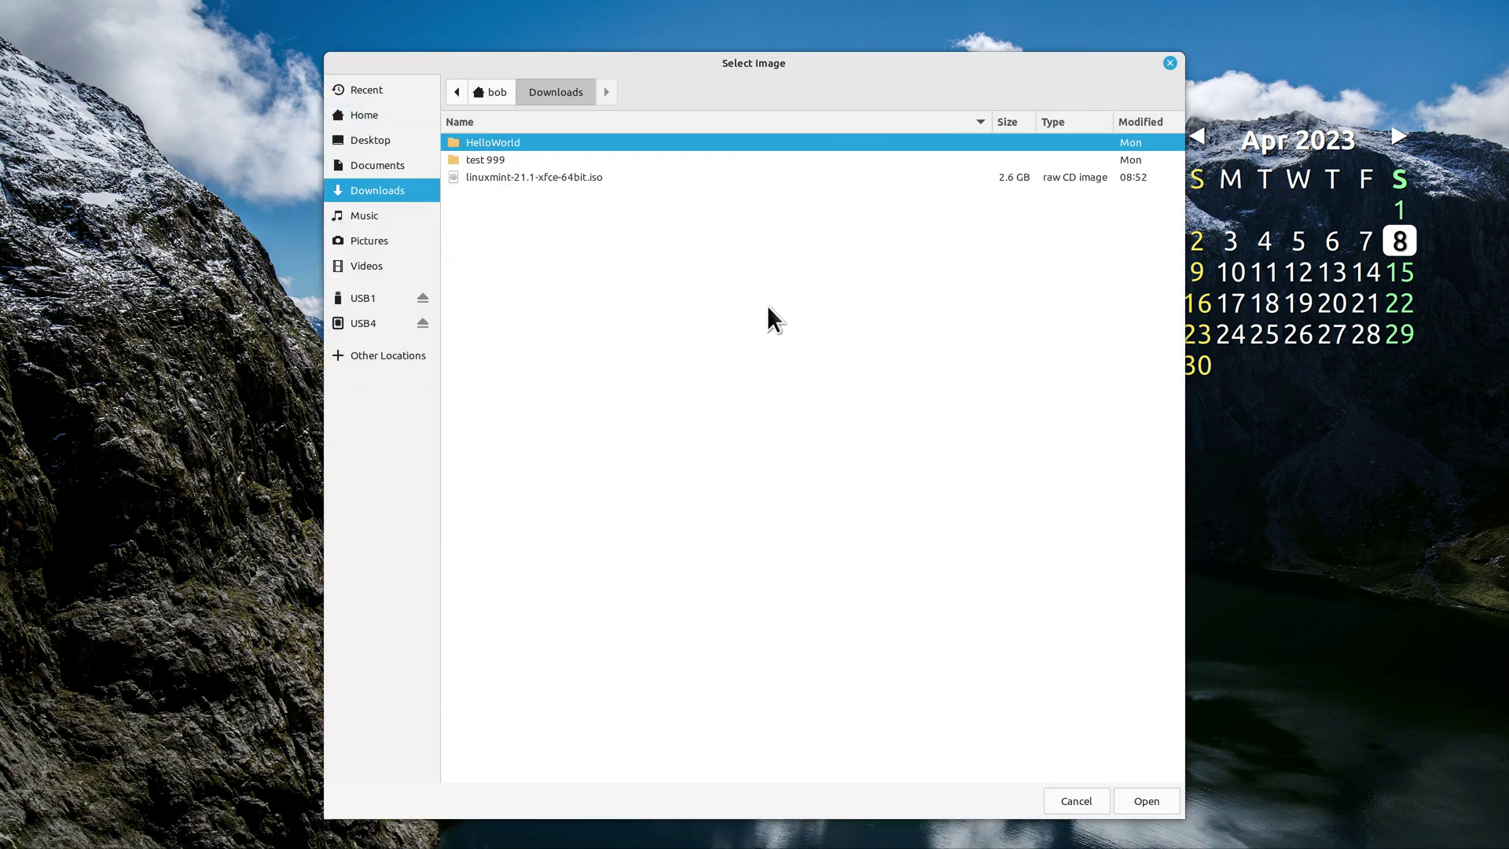
left_click(486, 178)
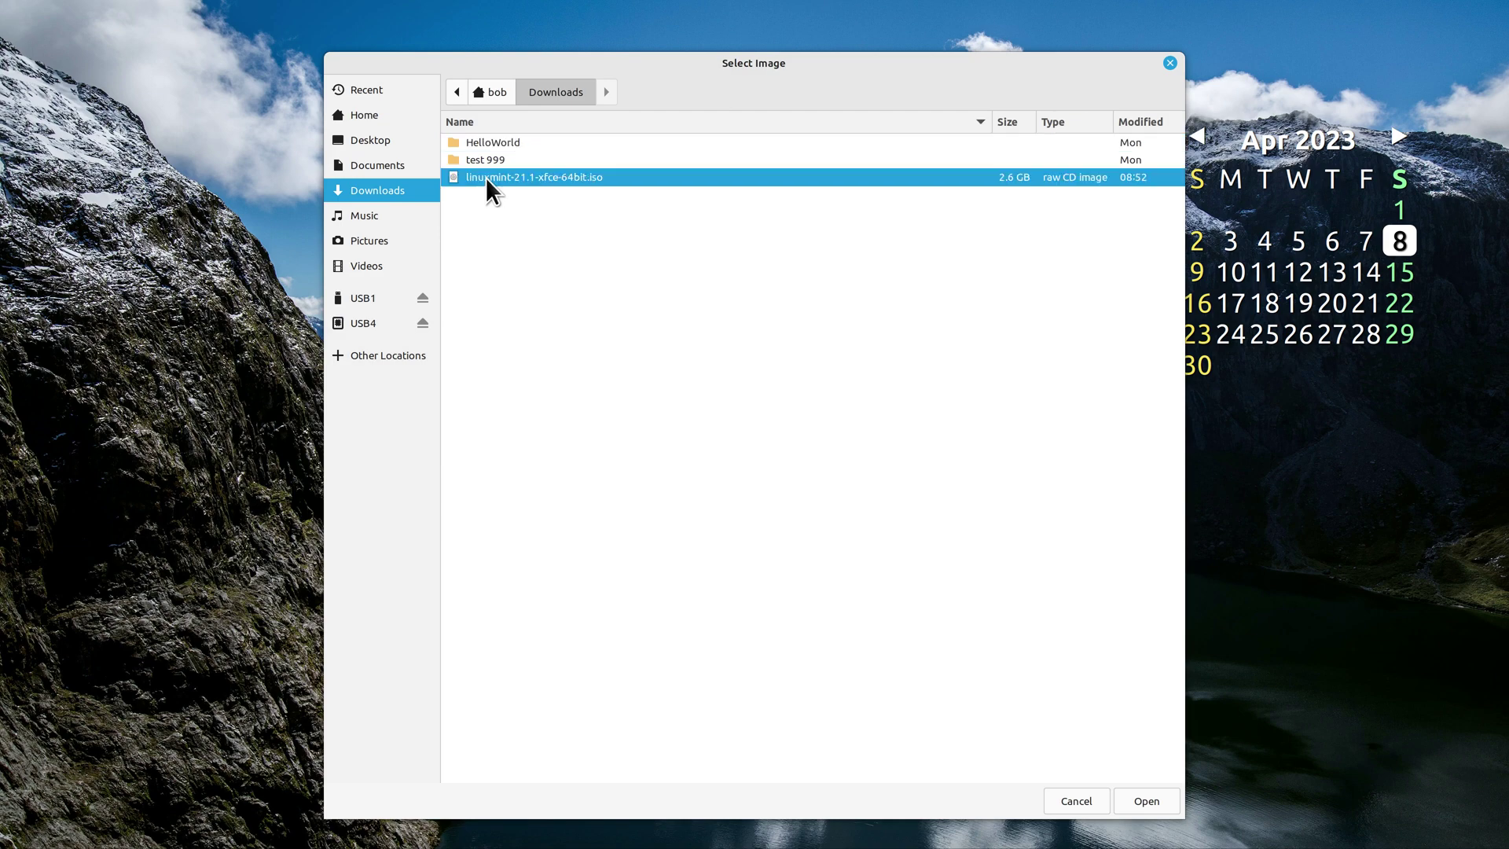
left_click(1159, 804)
Select General UDisk (/dev/sdd) - 16GB as the target USB stick
scroll(760, 432, "down", 1)
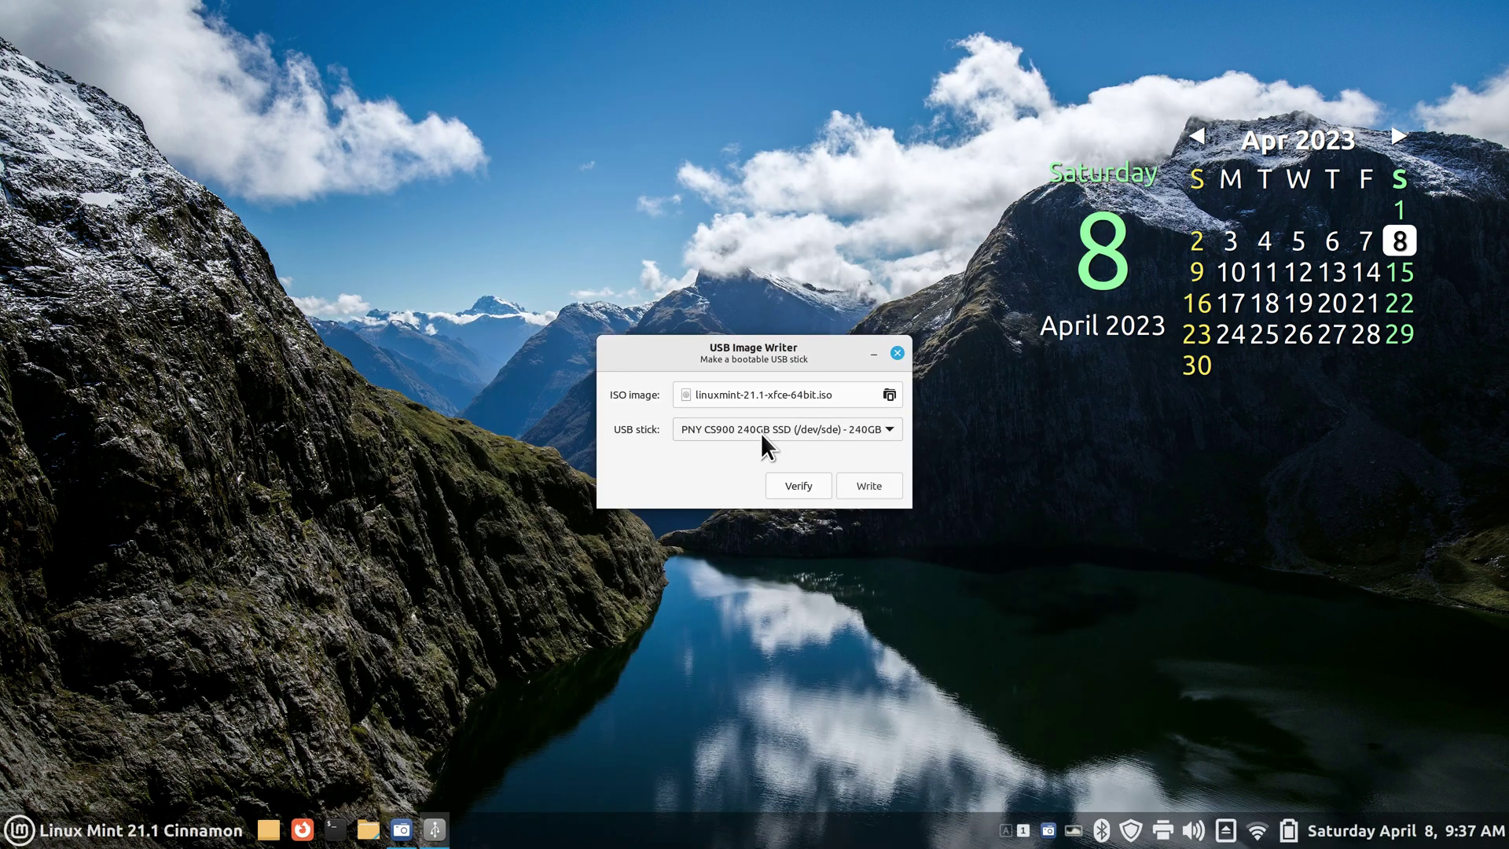
left_click(874, 432)
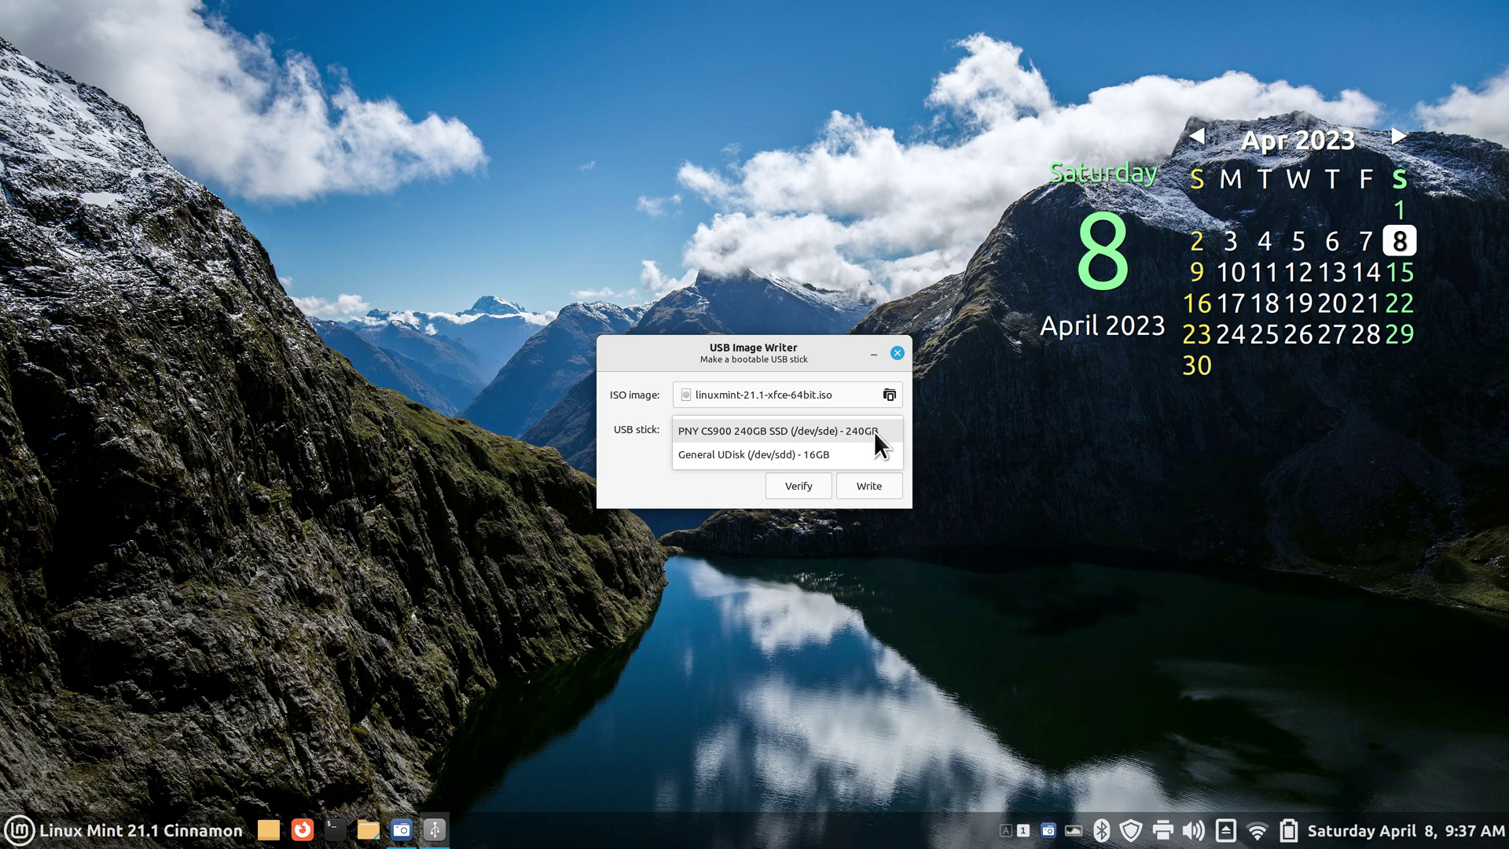
left_click(867, 451)
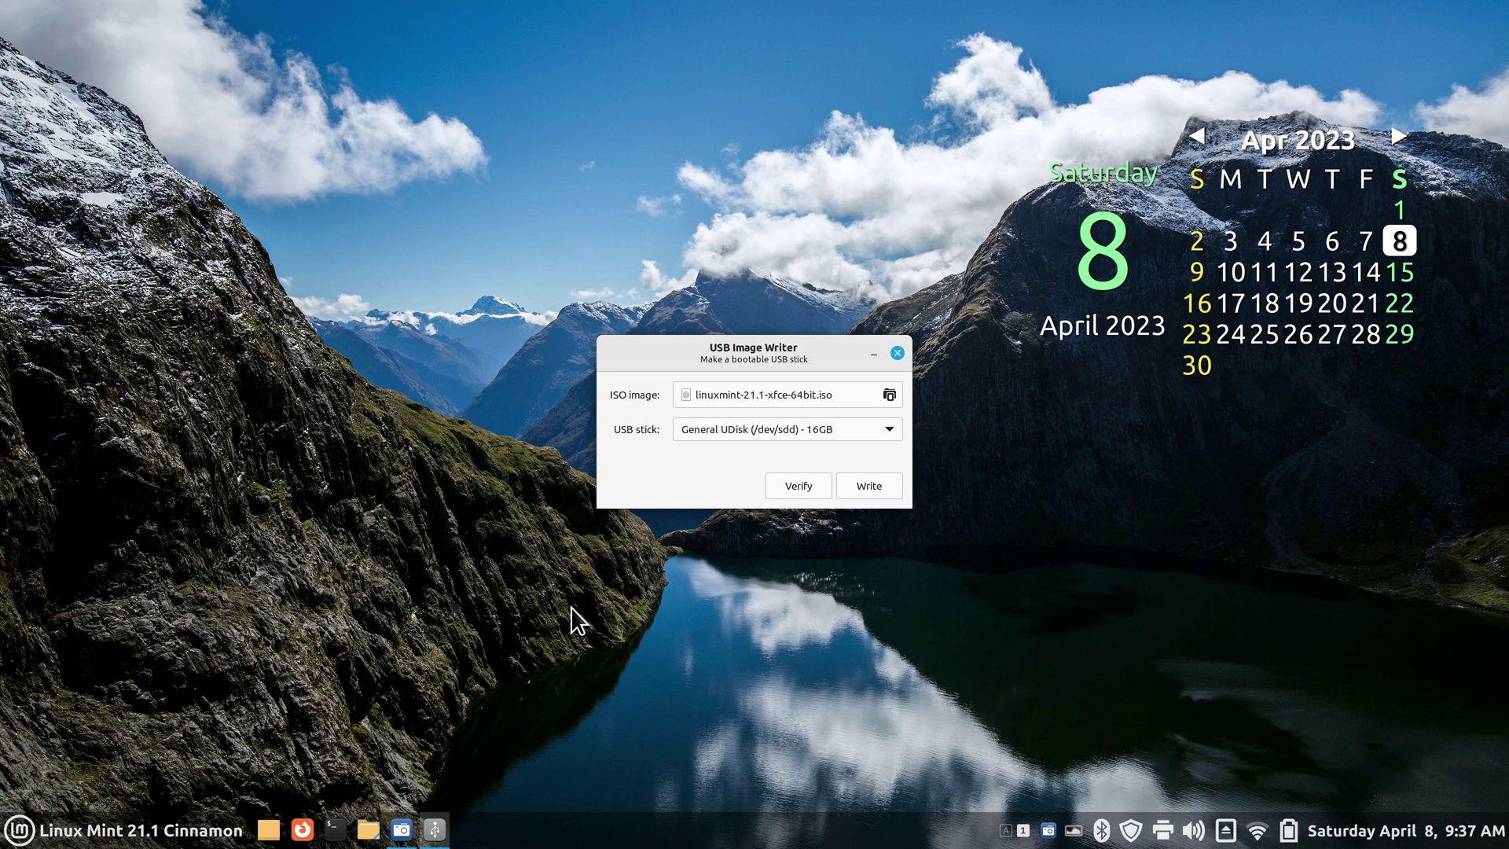
Open USB1 in Nemo and unmount USB4, confirming the prompt
left_click(368, 829)
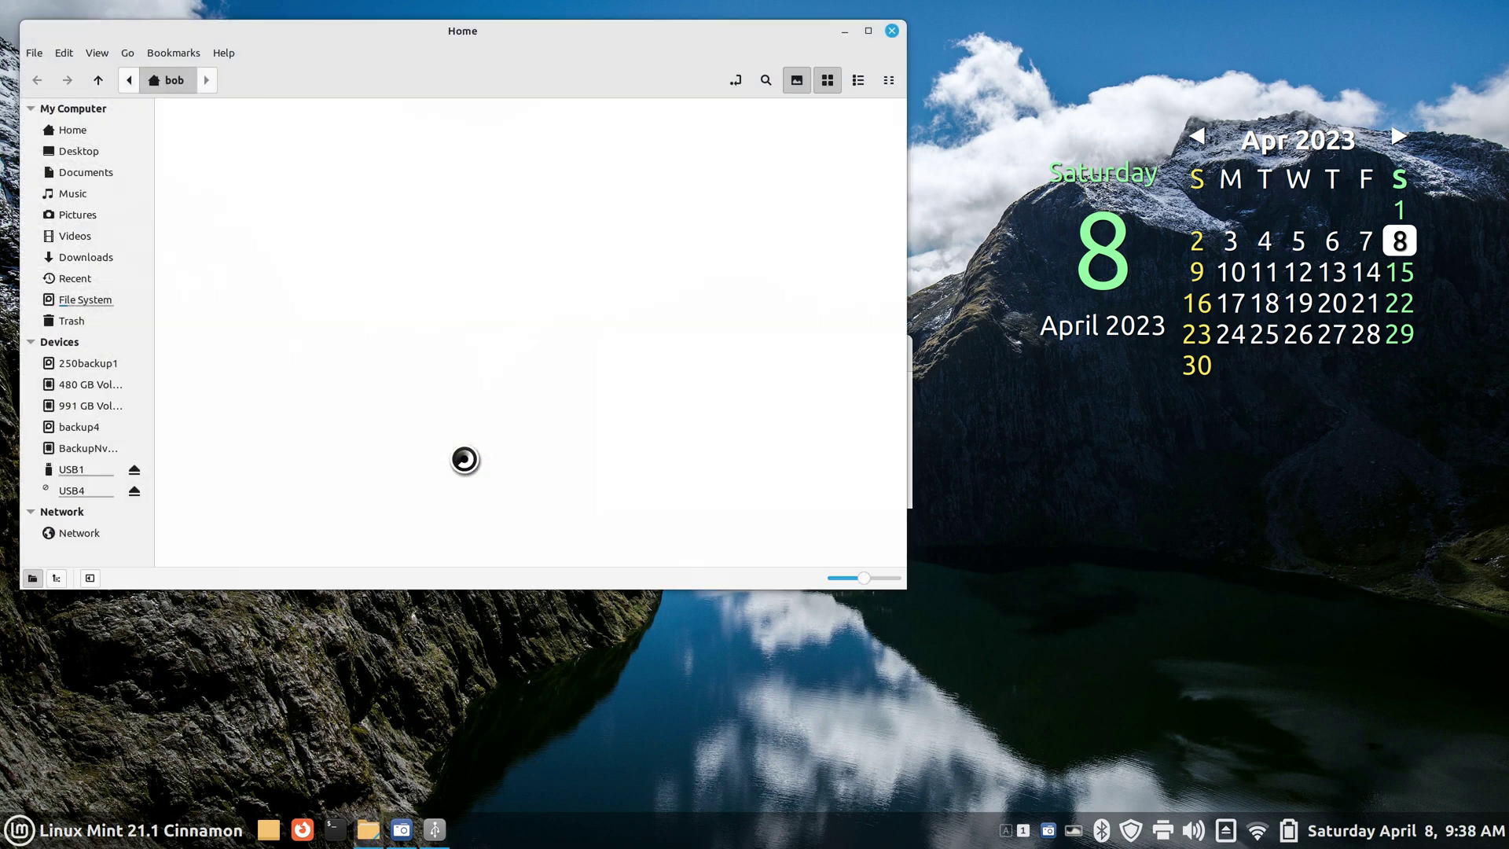
left_click(91, 472)
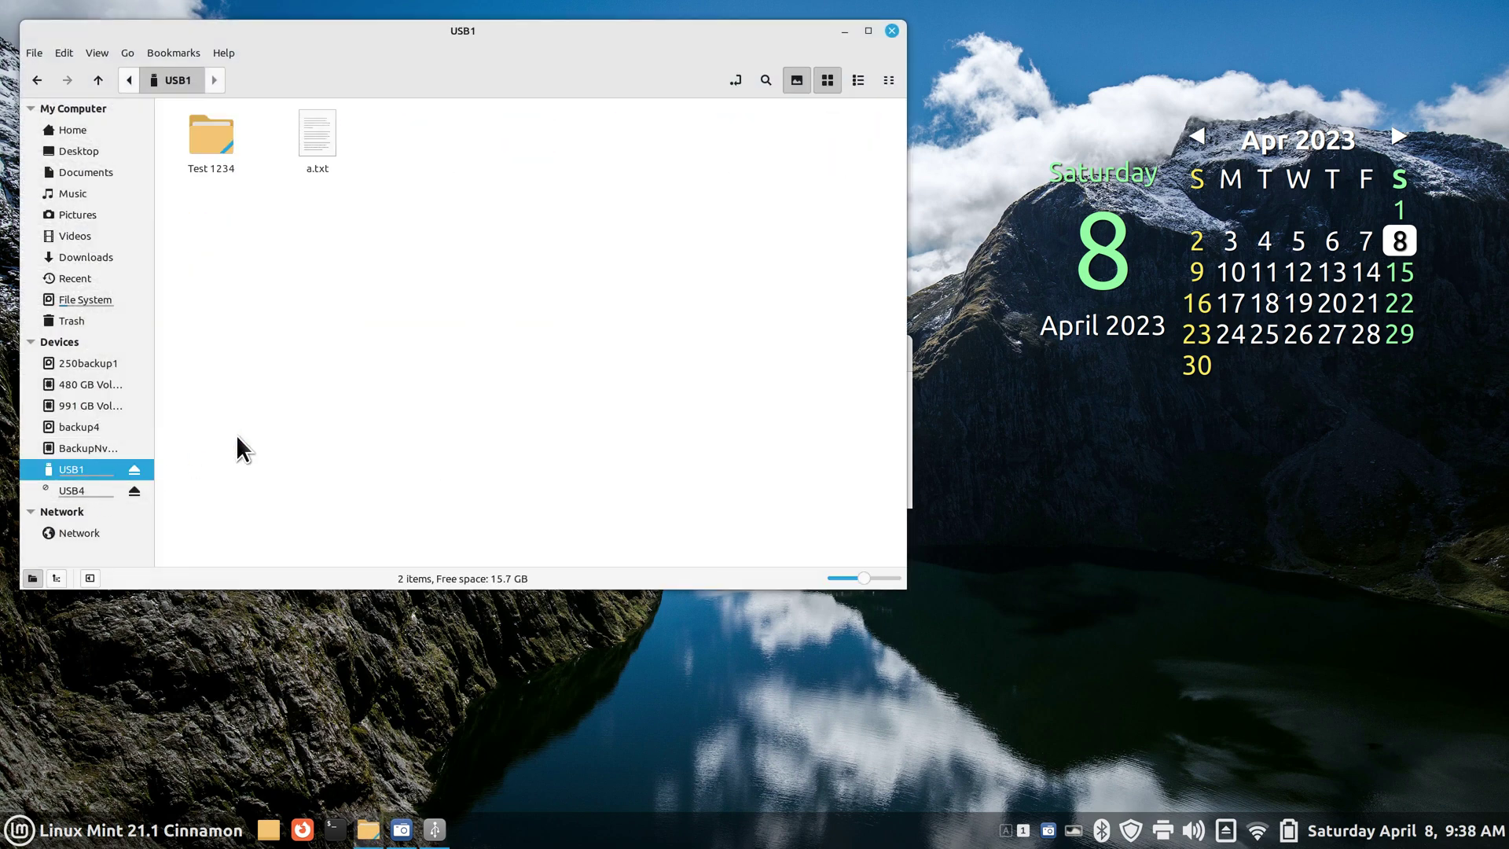
left_click(133, 492)
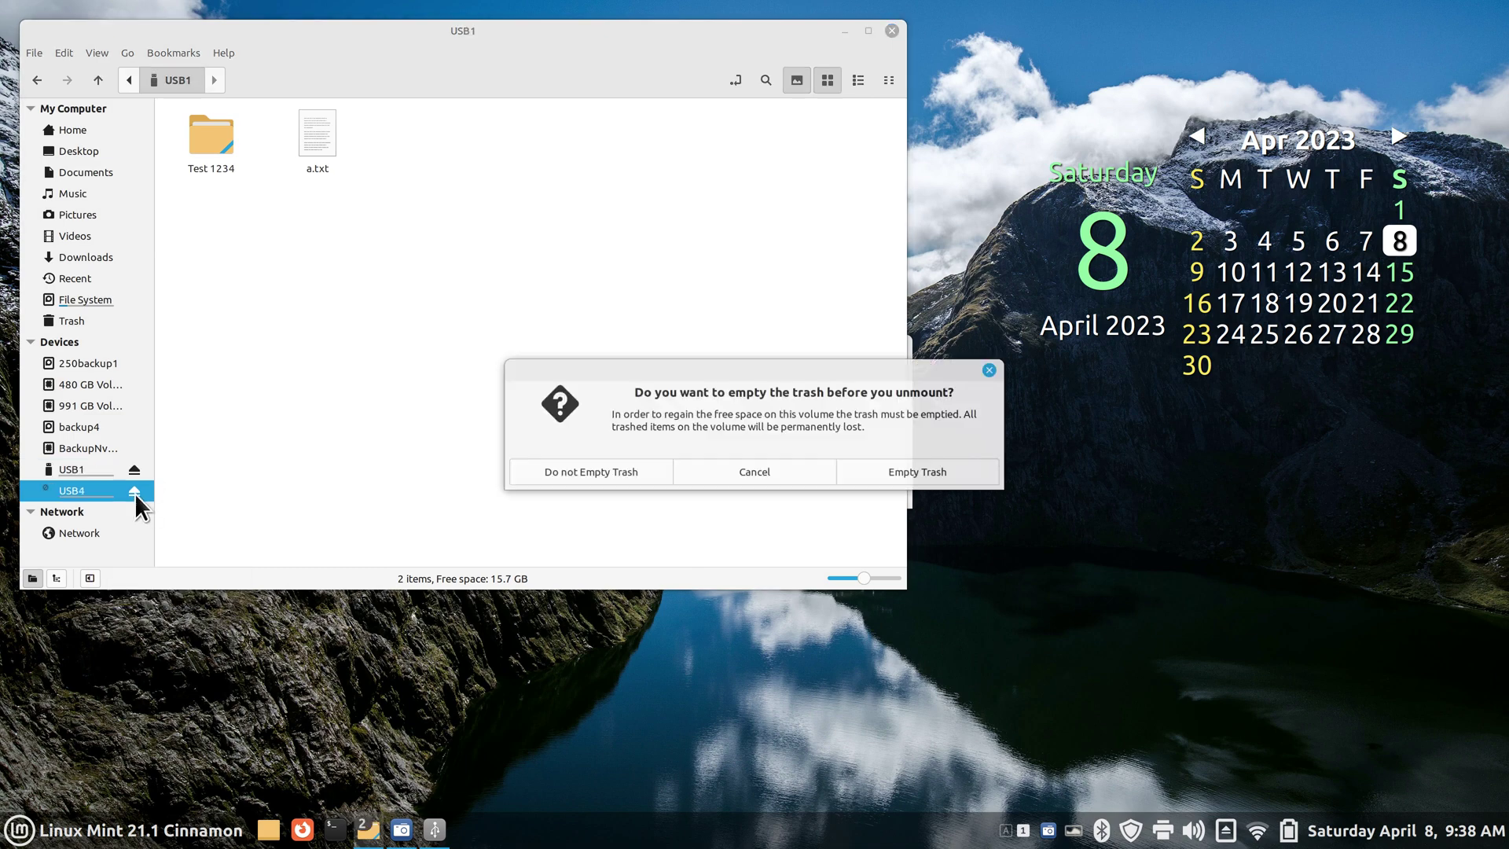
left_click(900, 470)
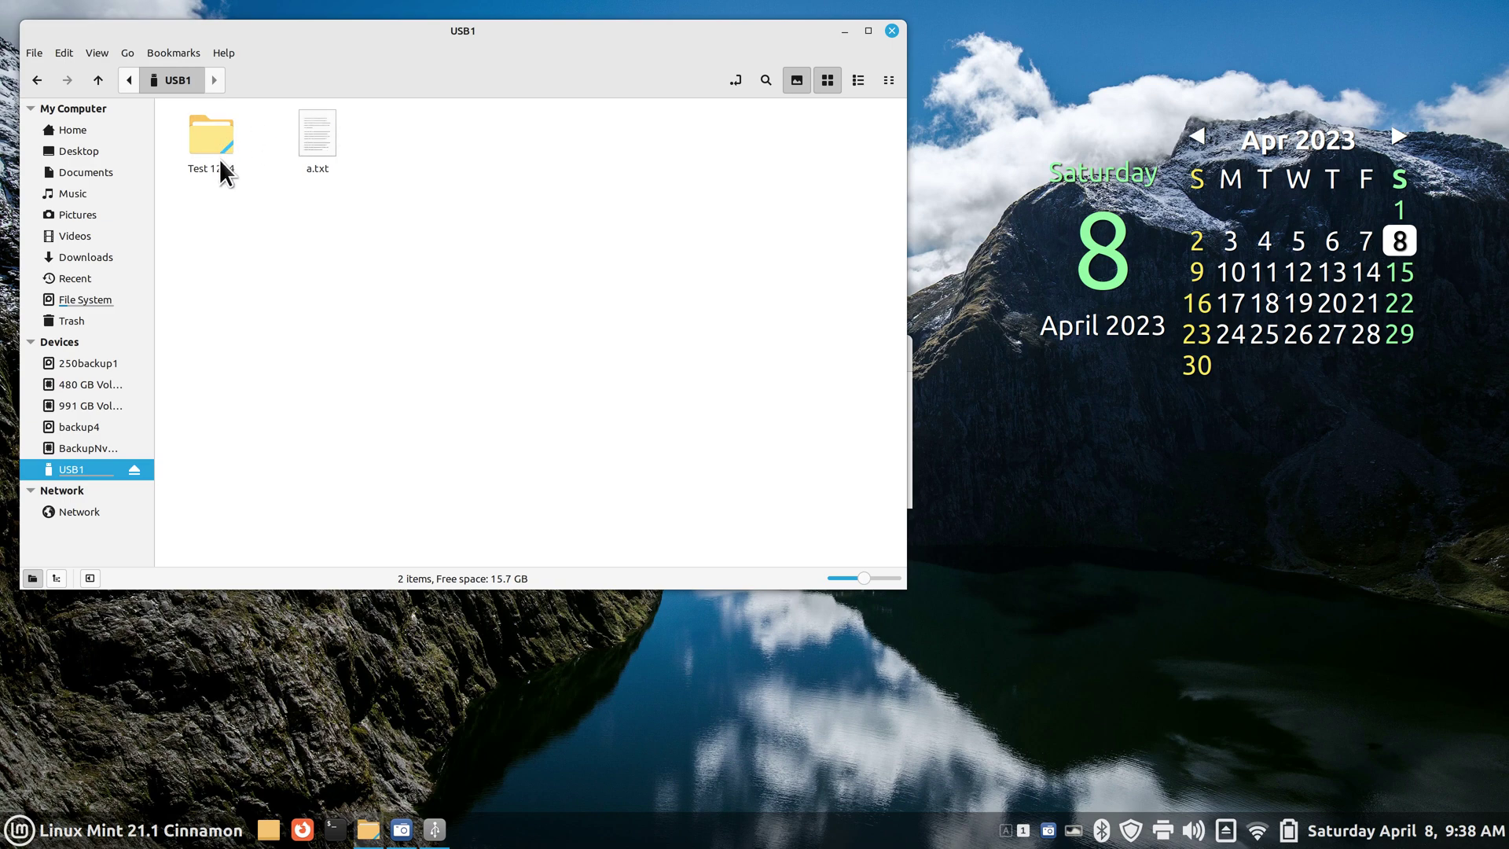
Delete Test 1234 and a.txt from USB1 and close the file window
left_click_drag(385, 120, 191, 223)
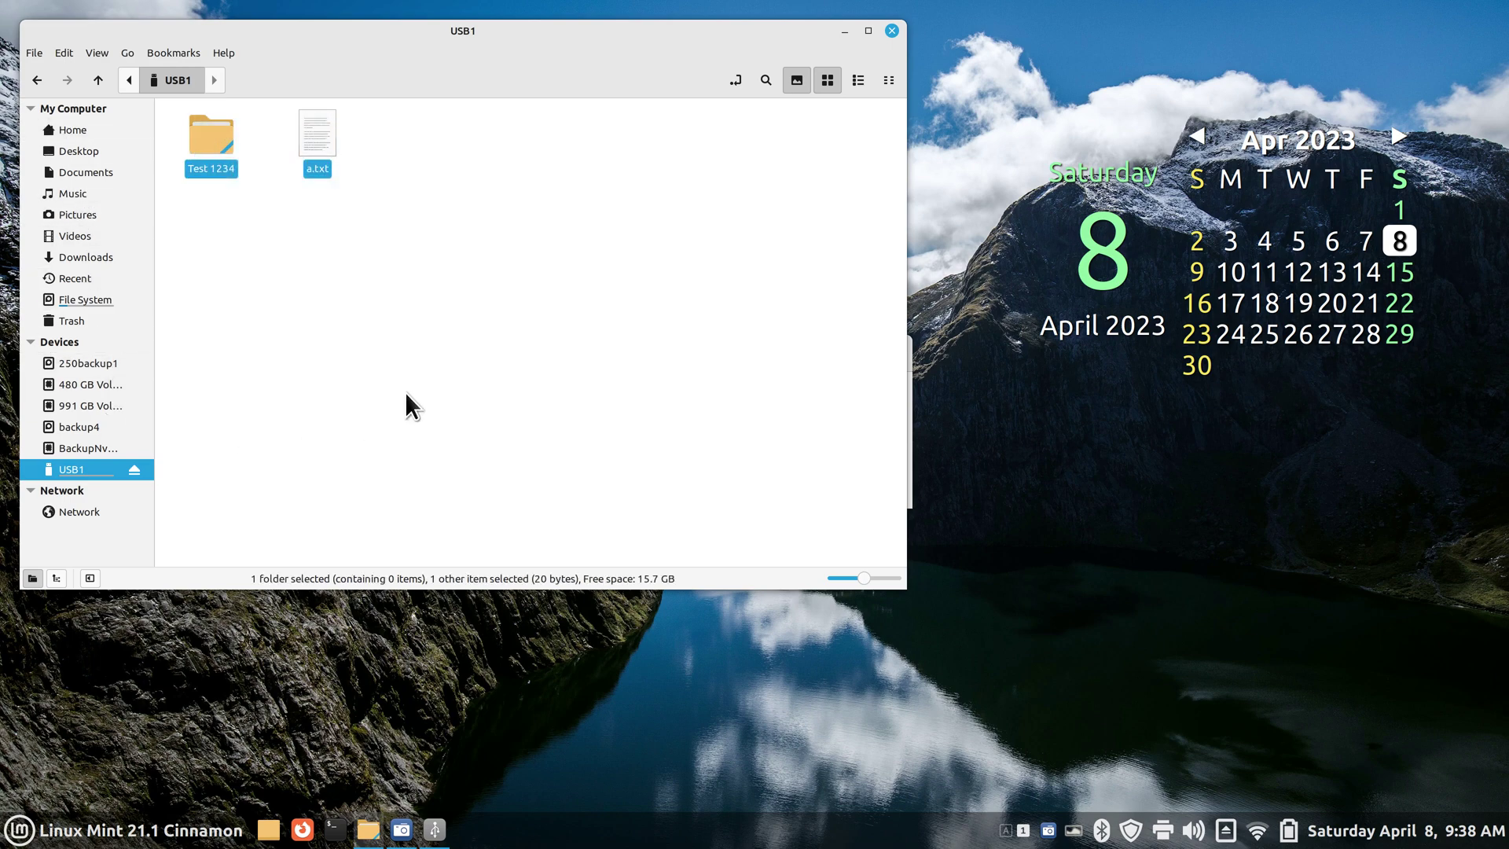
key("Delete")
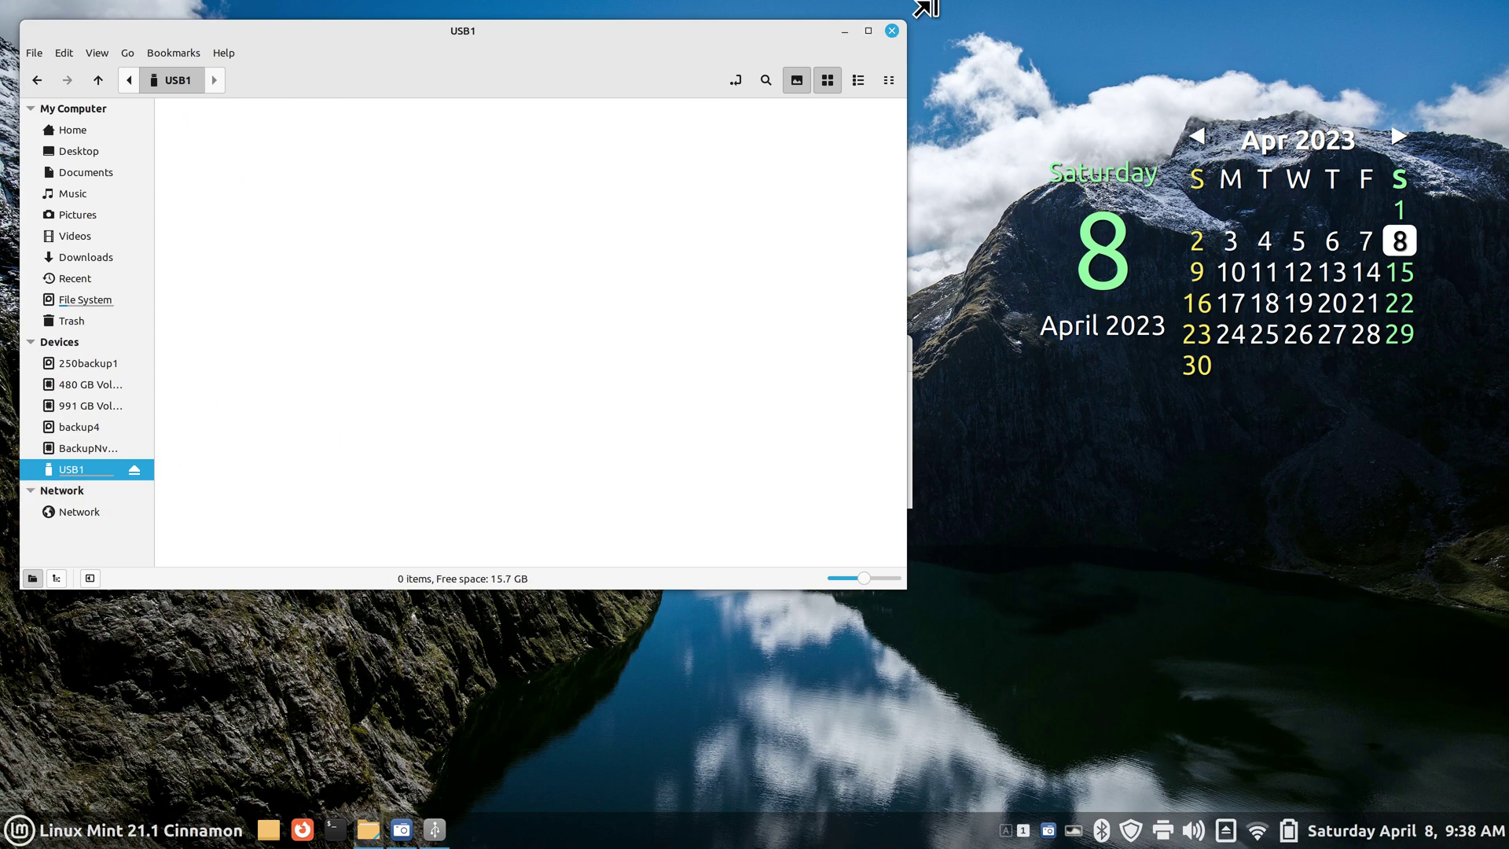
left_click(893, 32)
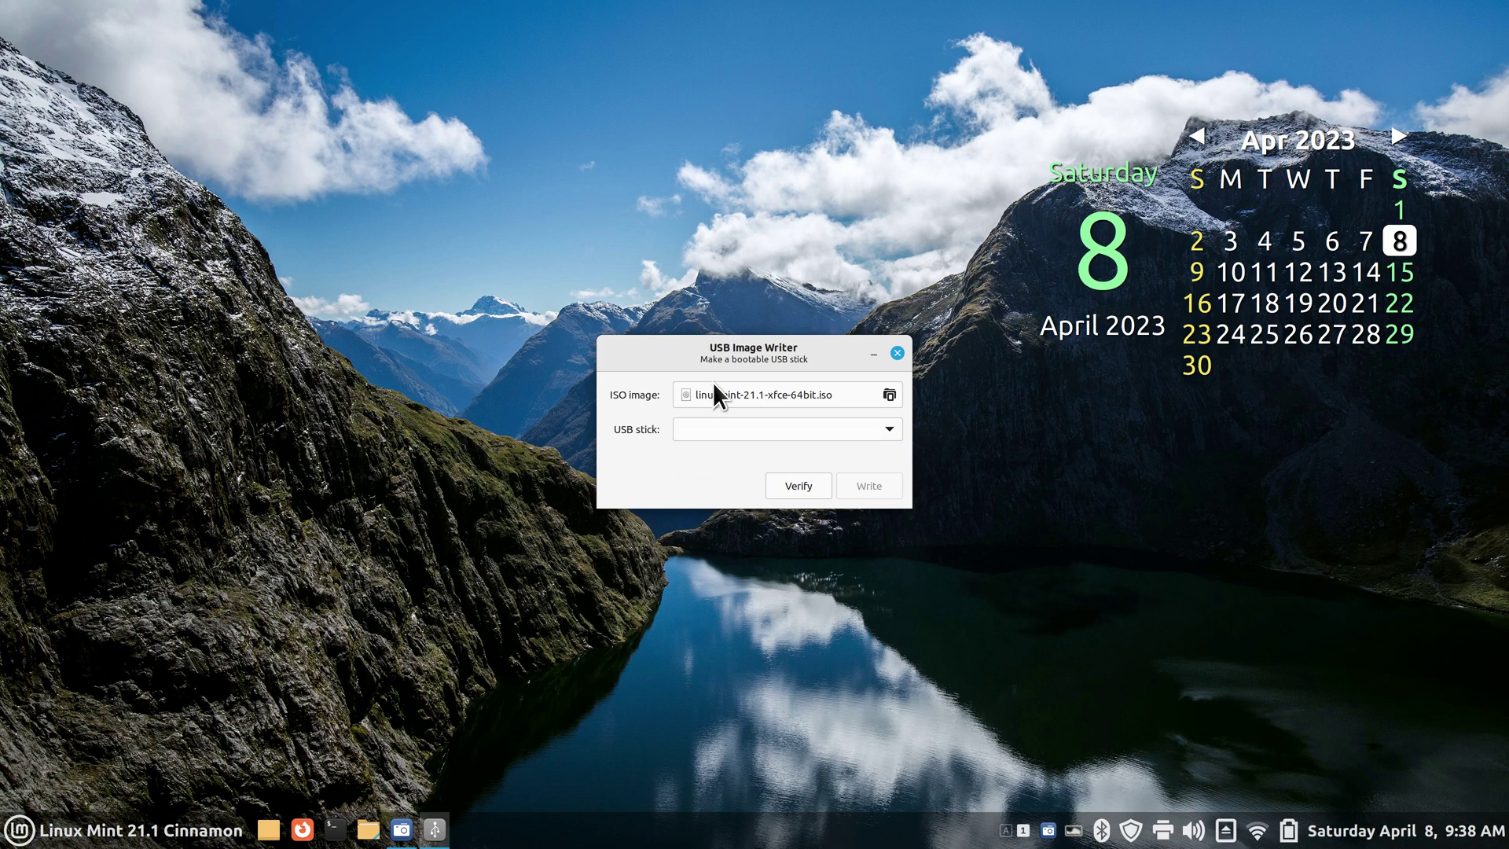
Reselect General UDisk (/dev/sdd) - 16GB in the USB stick dropdown, repositioning the dialog
left_click_drag(805, 348, 744, 332)
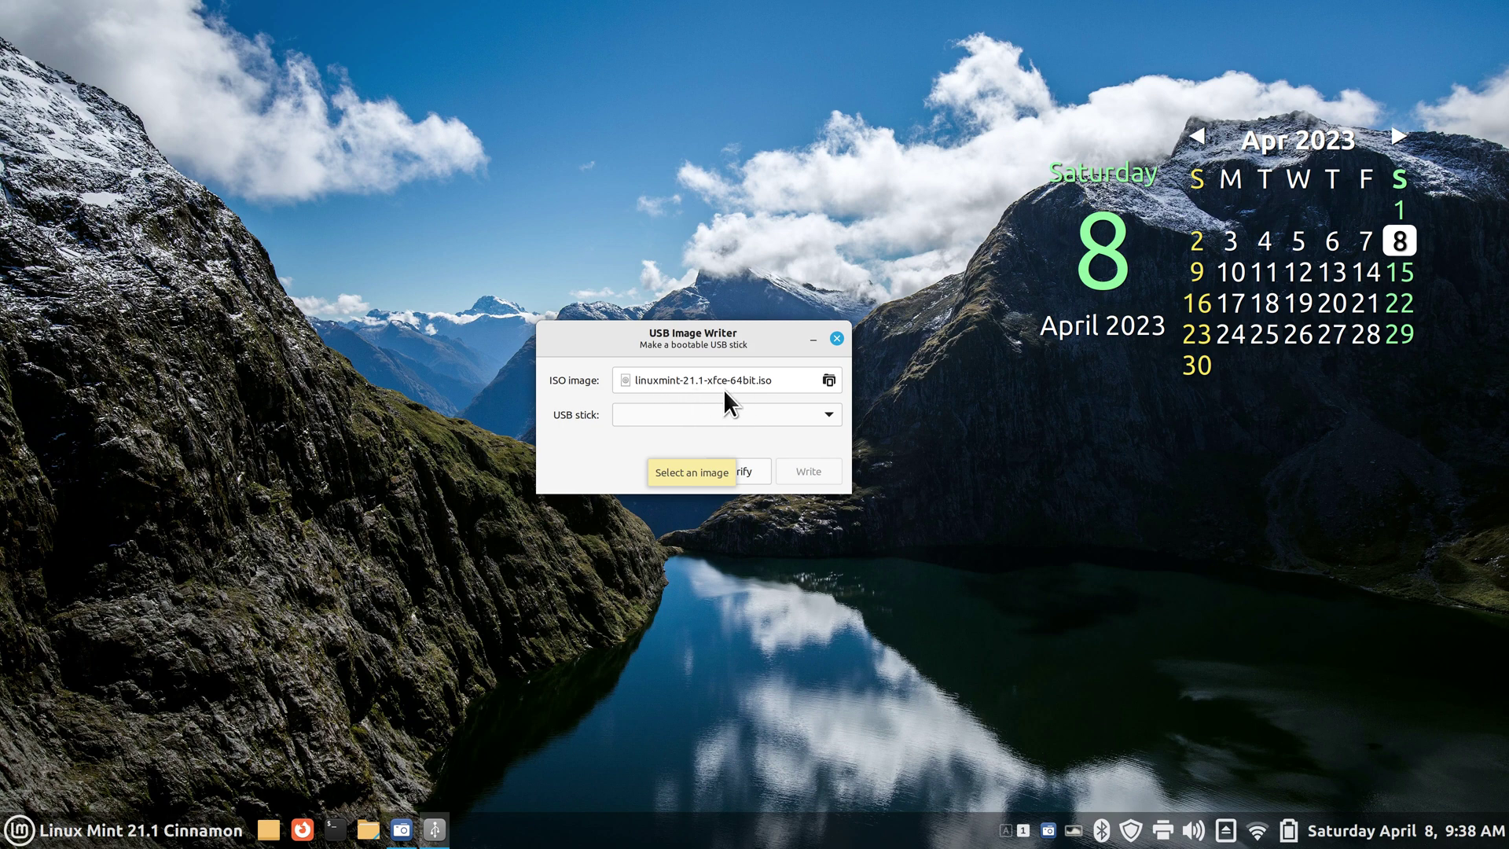
left_click(824, 413)
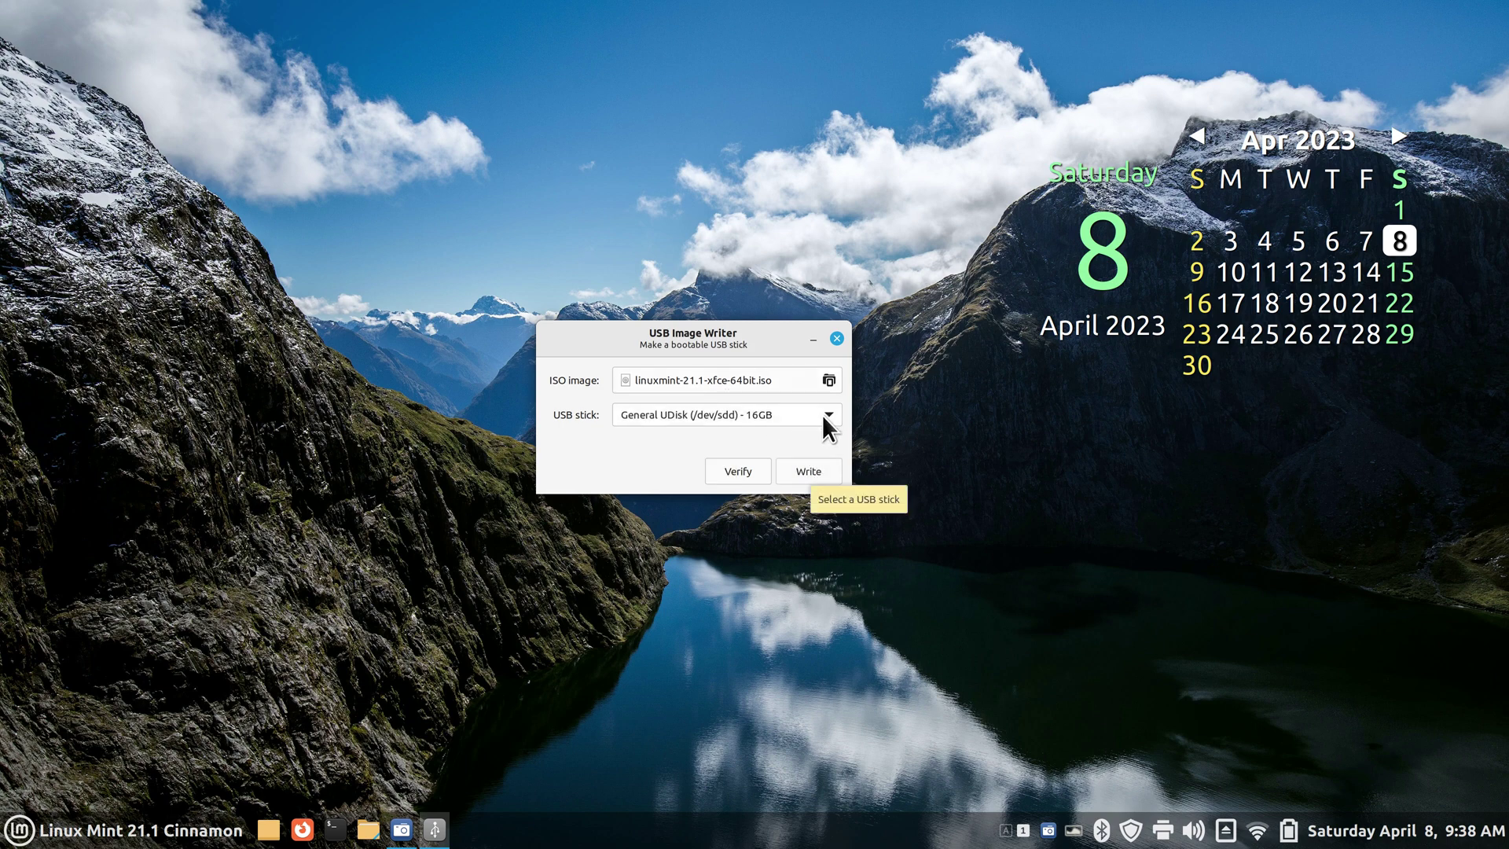
left_click(772, 417)
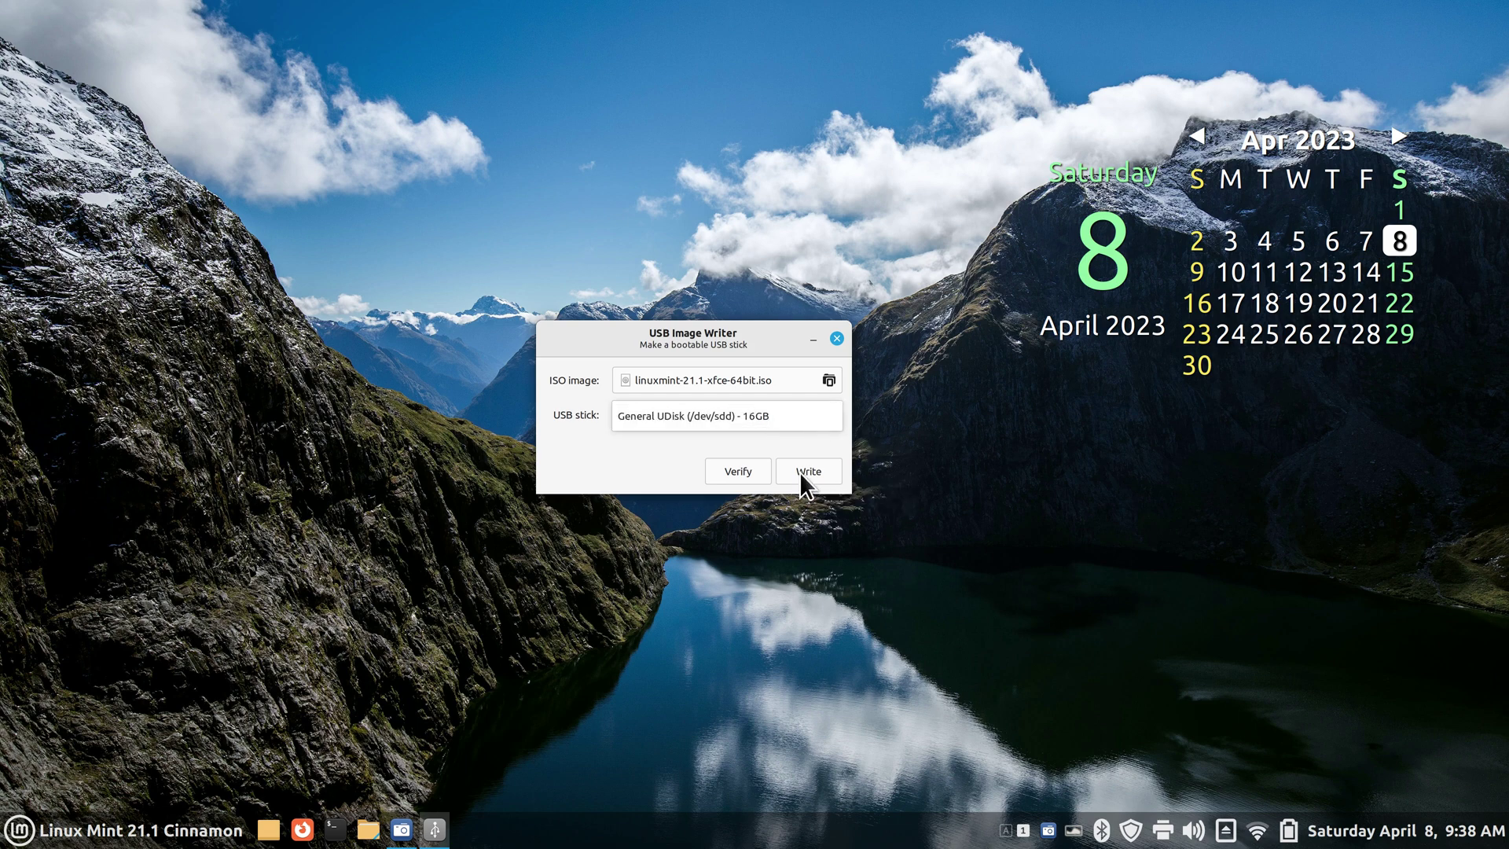
left_click(823, 473)
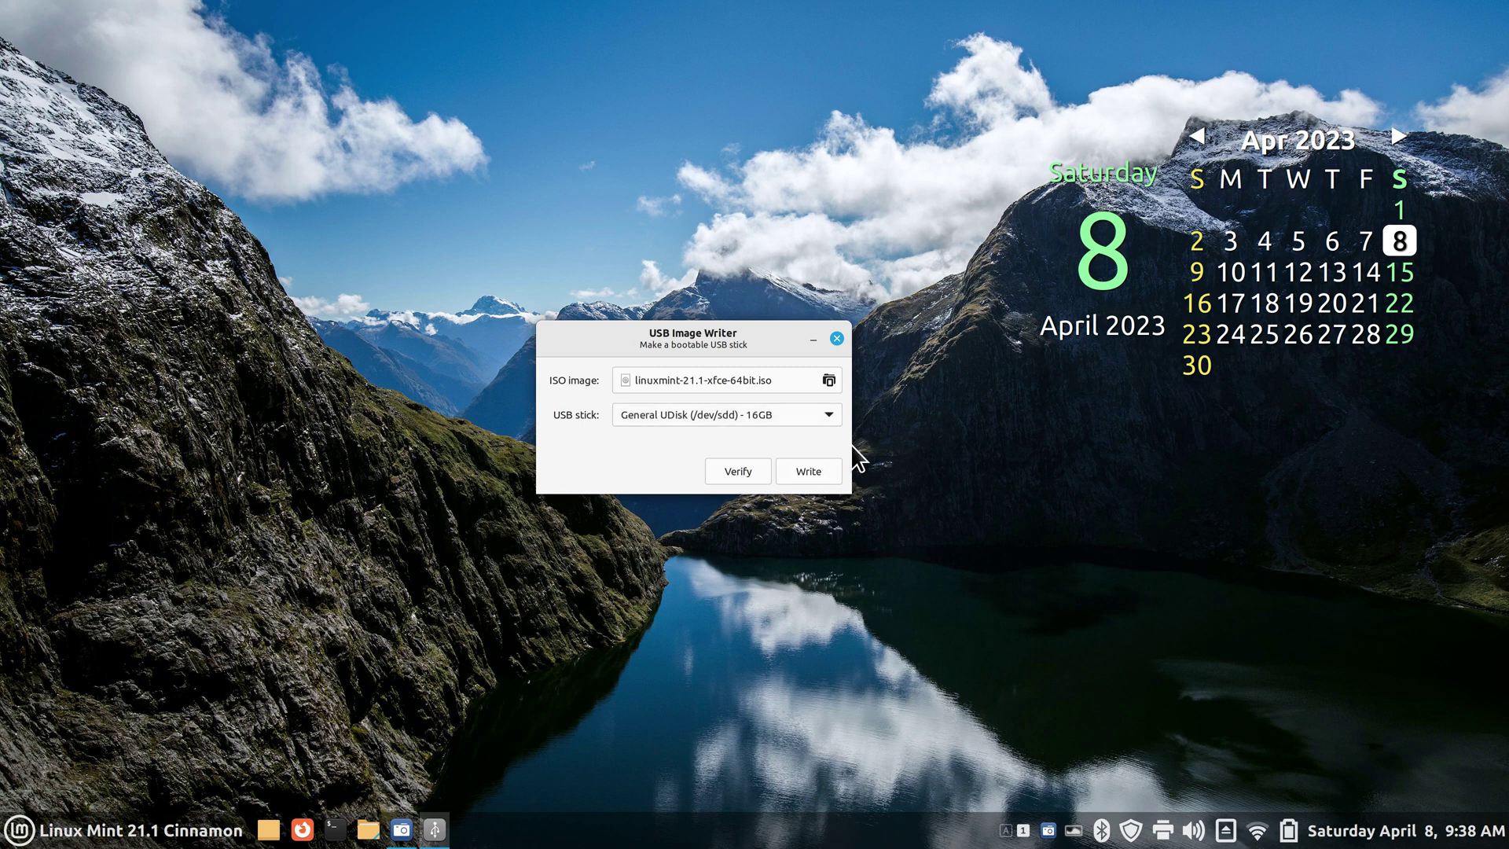
left_click_drag(773, 339, 788, 288)
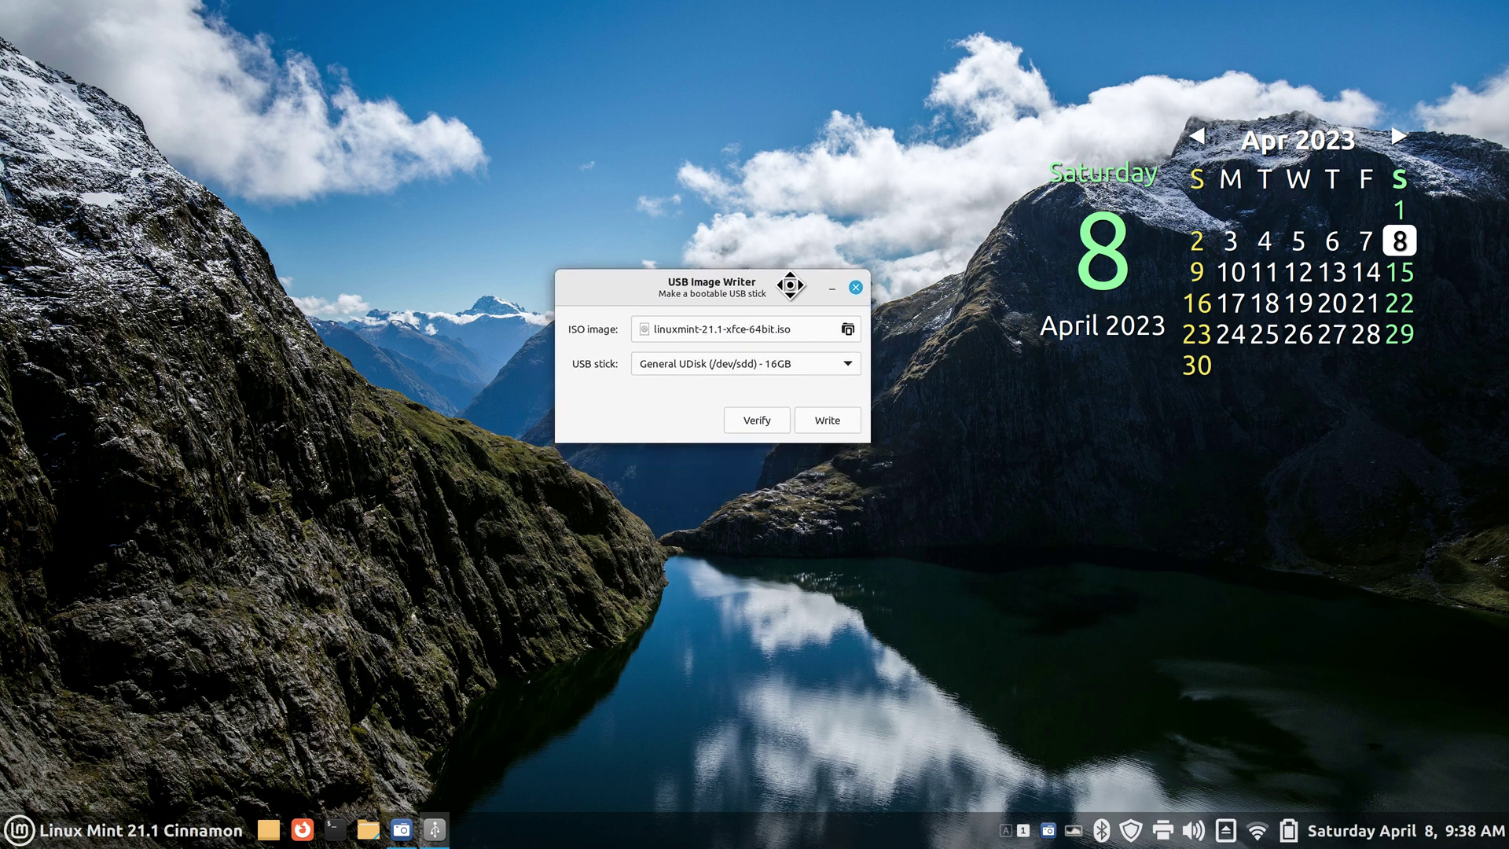
Click Write and enter the account password to begin writing the ISO to the 16GB stick
left_click(825, 420)
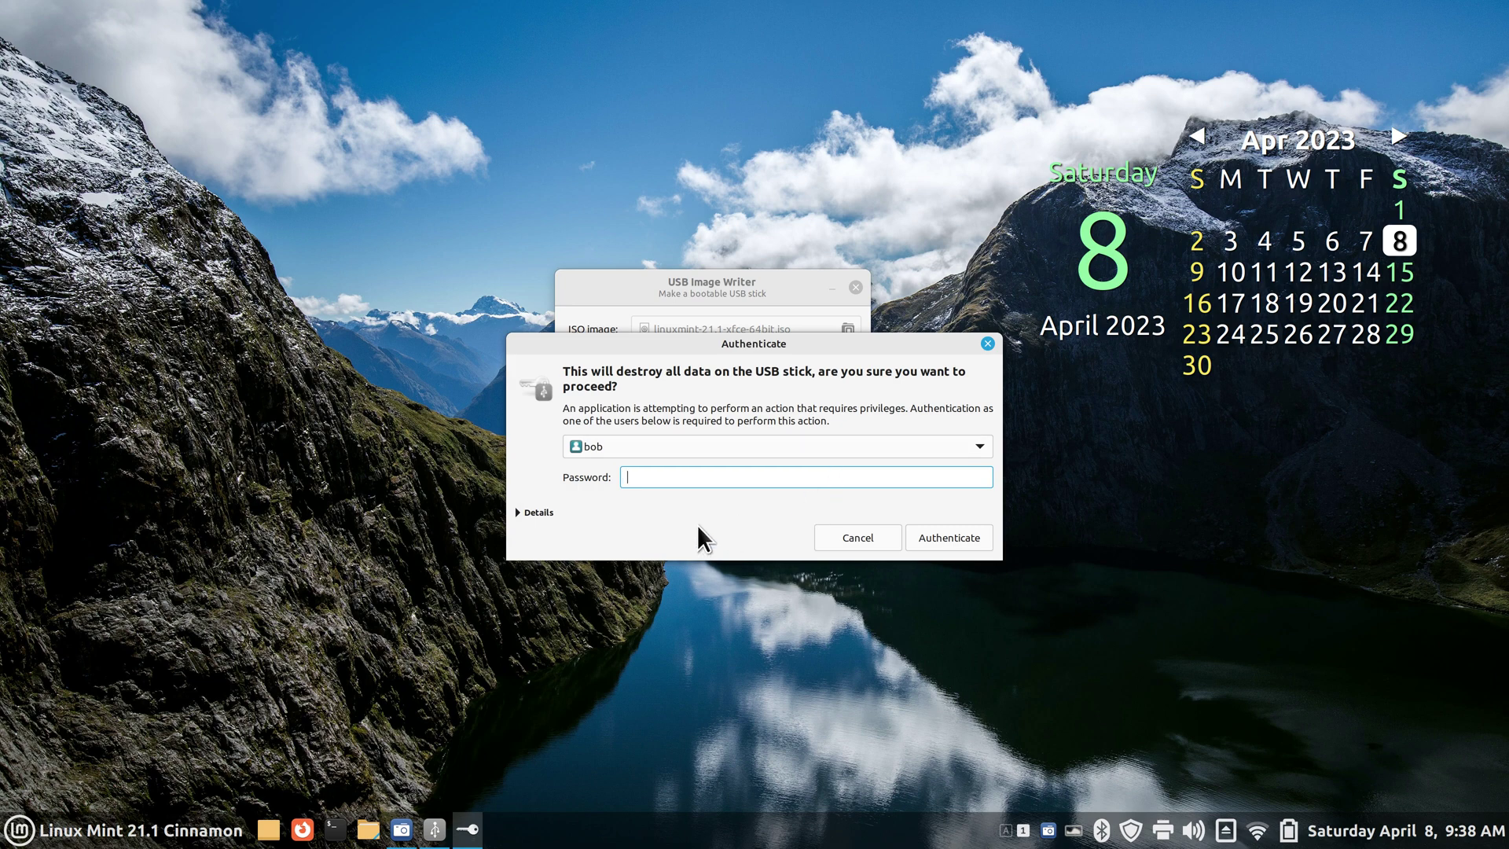
type("•••••")
key("BackSpace")
key("BackSpace")
key("BackSpace")
key("BackSpace")
type("••••••••••")
key("Return")
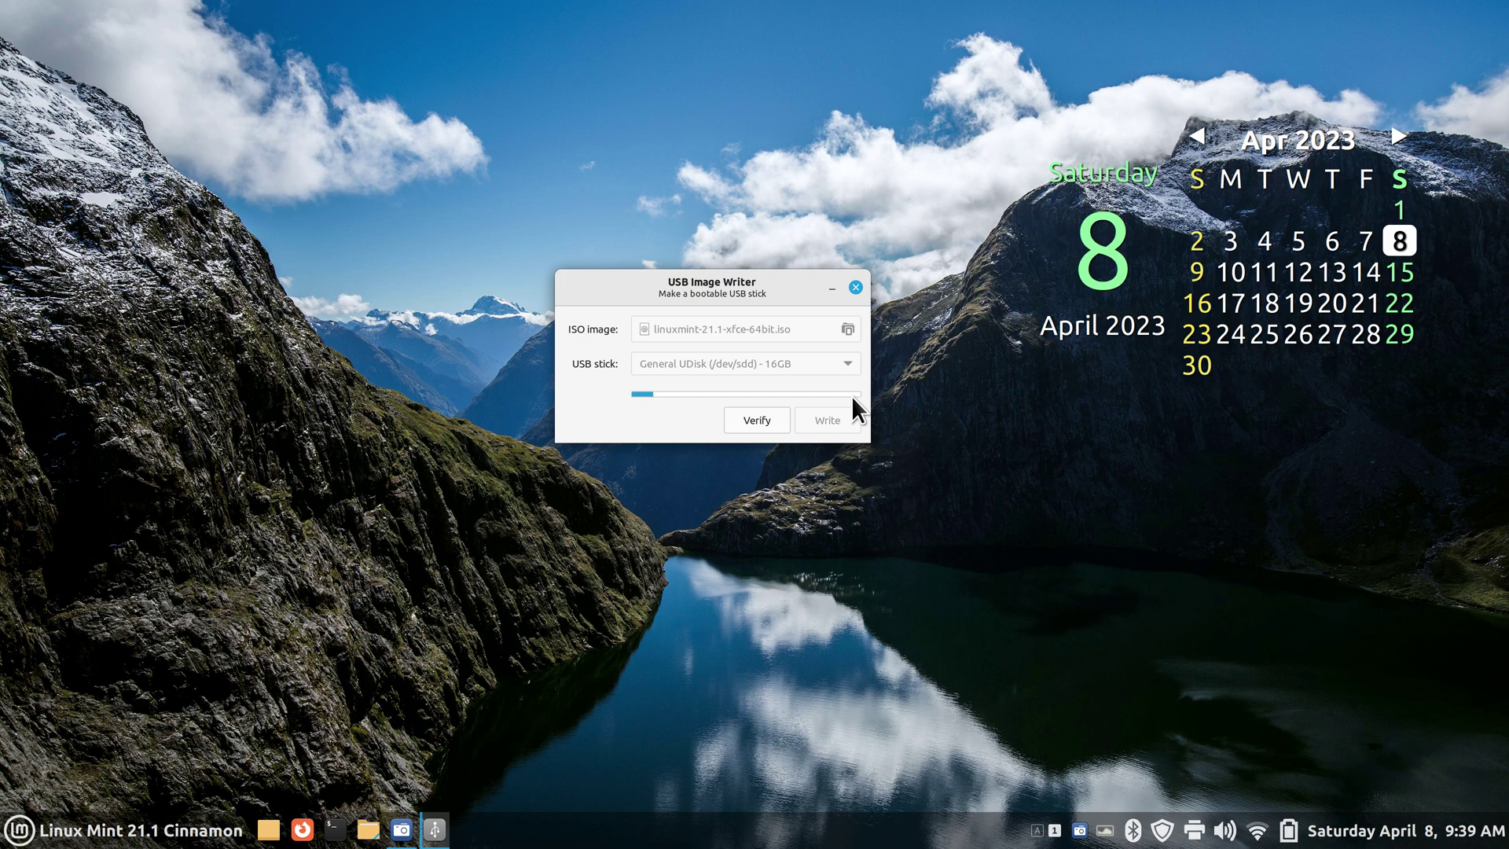
Close USB Image Writer to abort, then mount the Linux Mint 21.1 Xfce 64-bit stick in Nemo
left_click(855, 287)
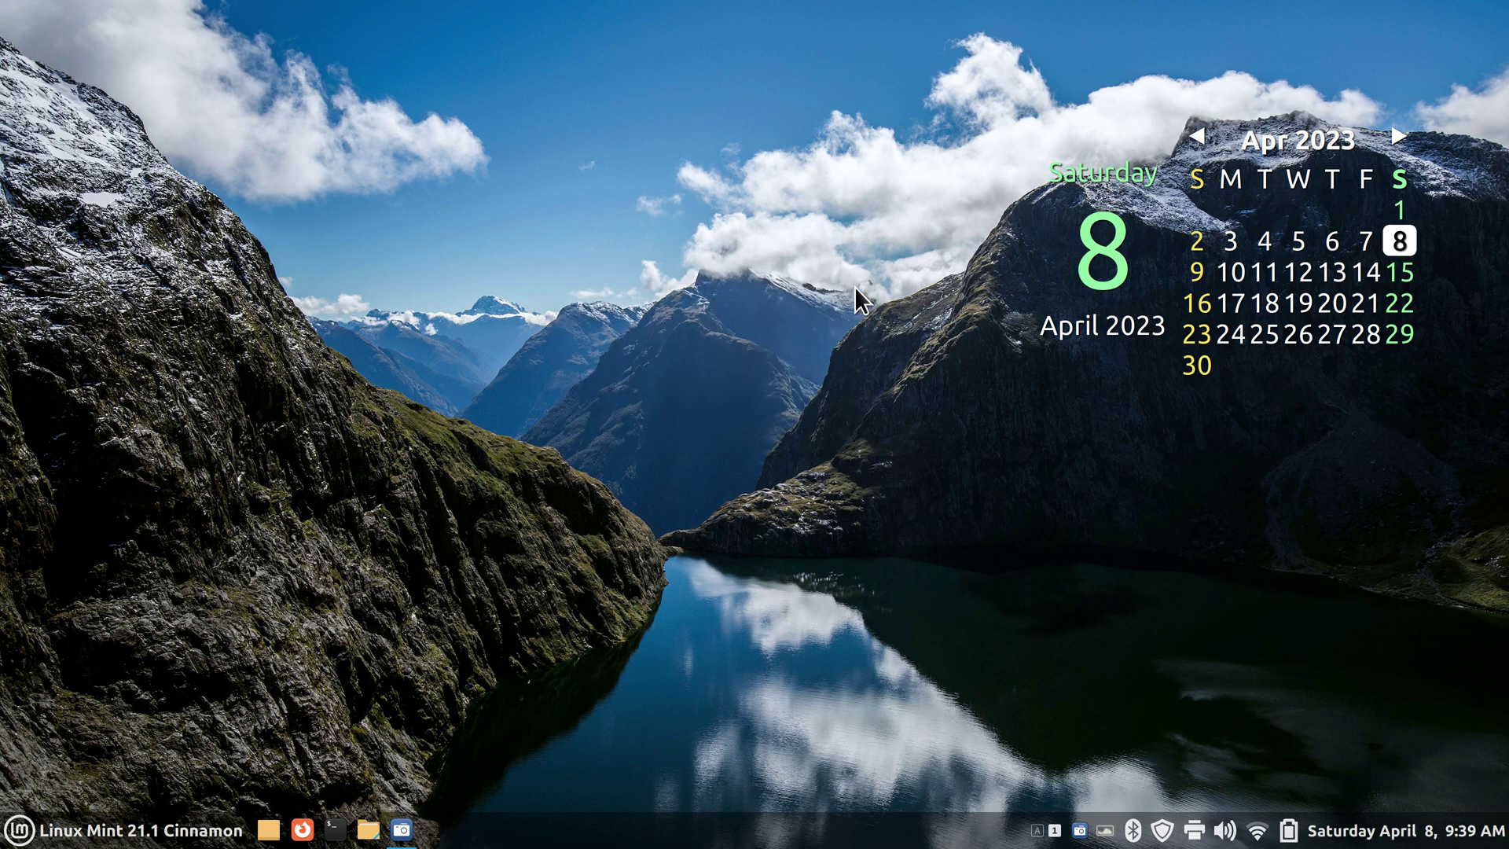
left_click(368, 829)
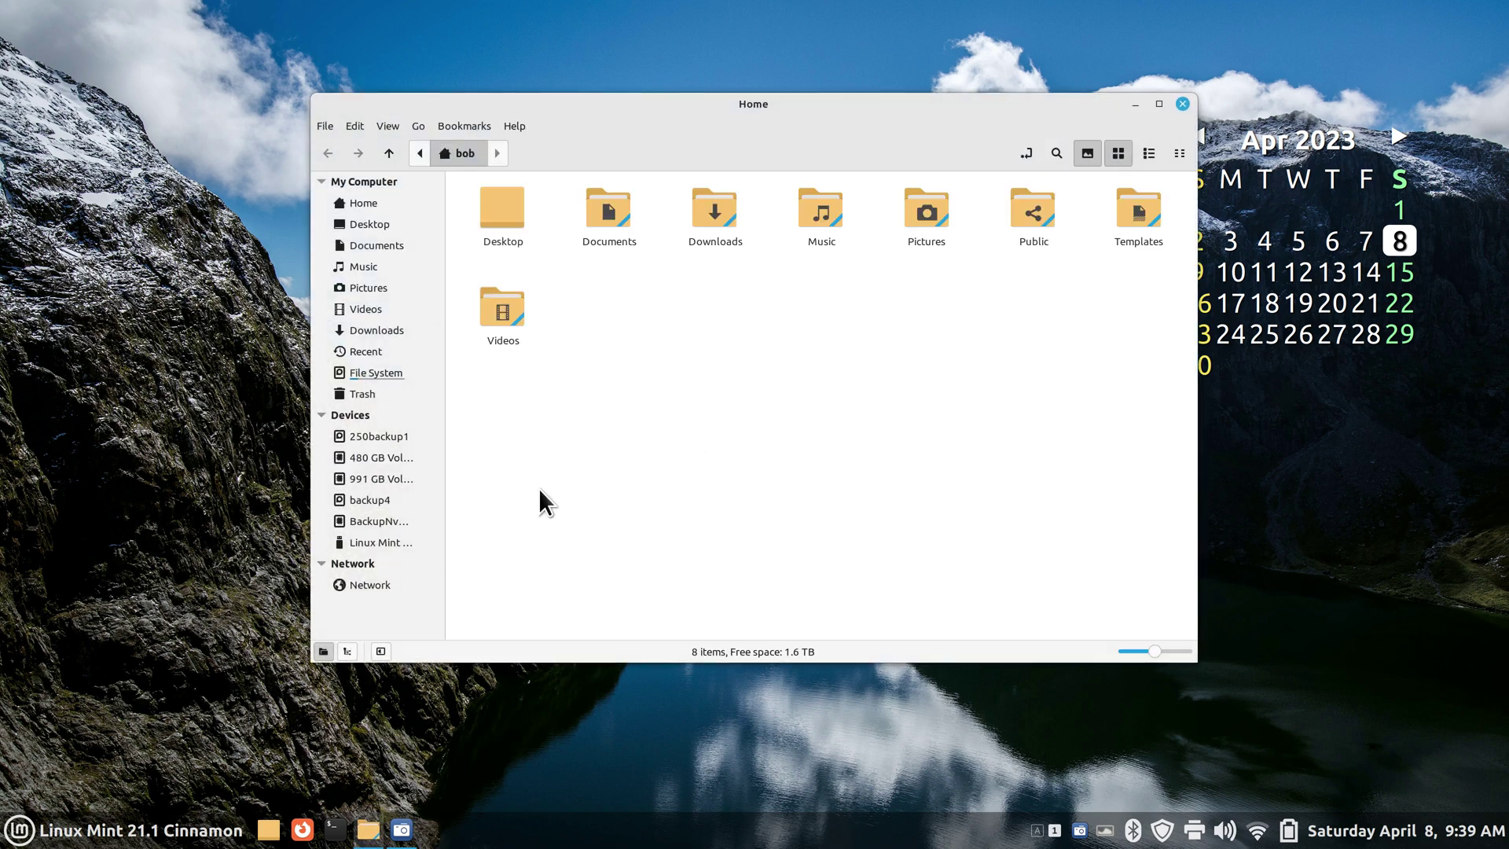
left_click(385, 544)
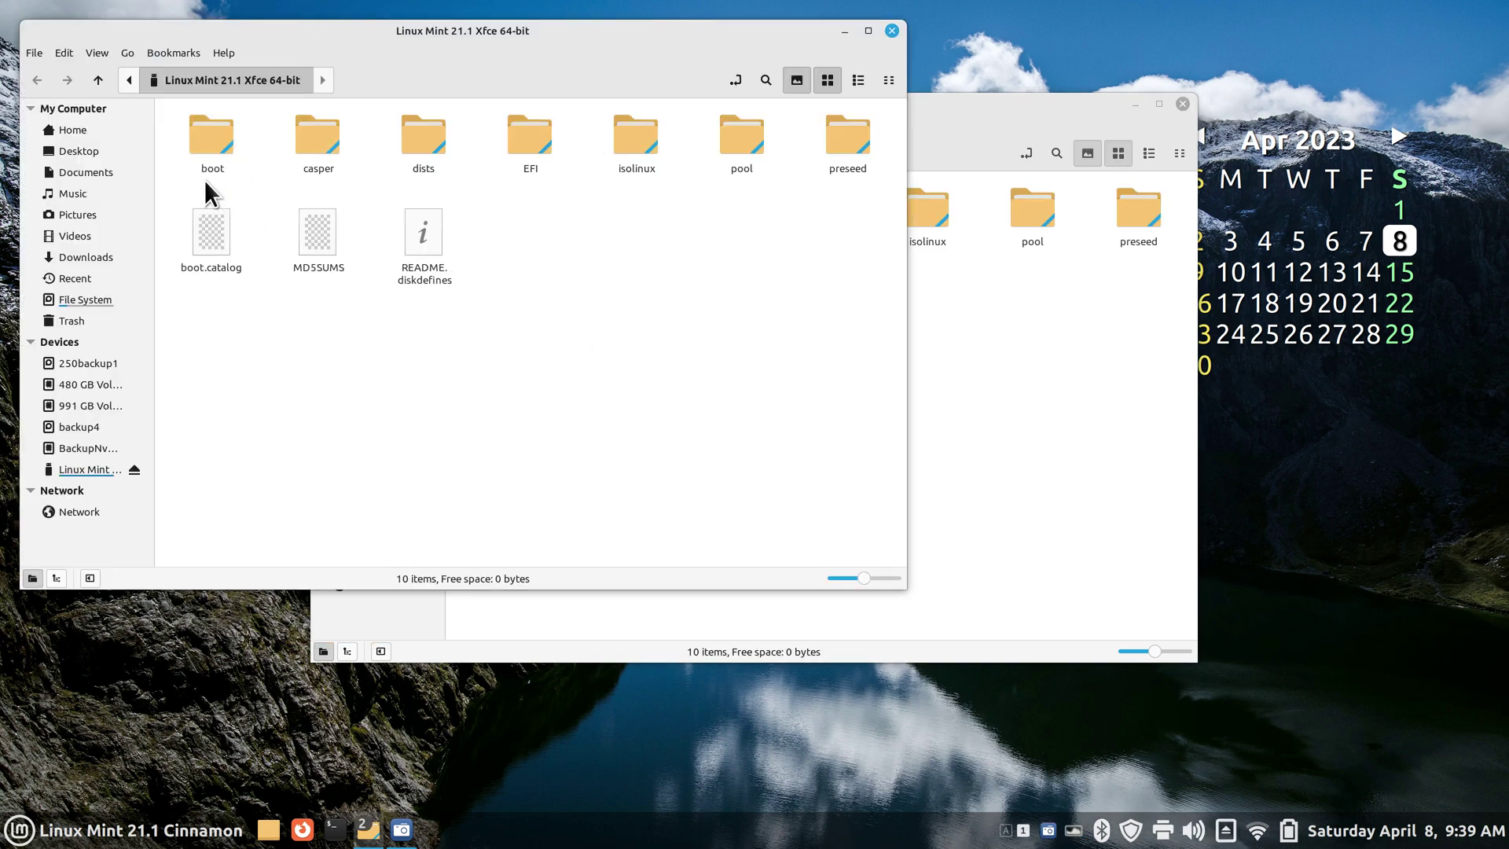
left_click(892, 31)
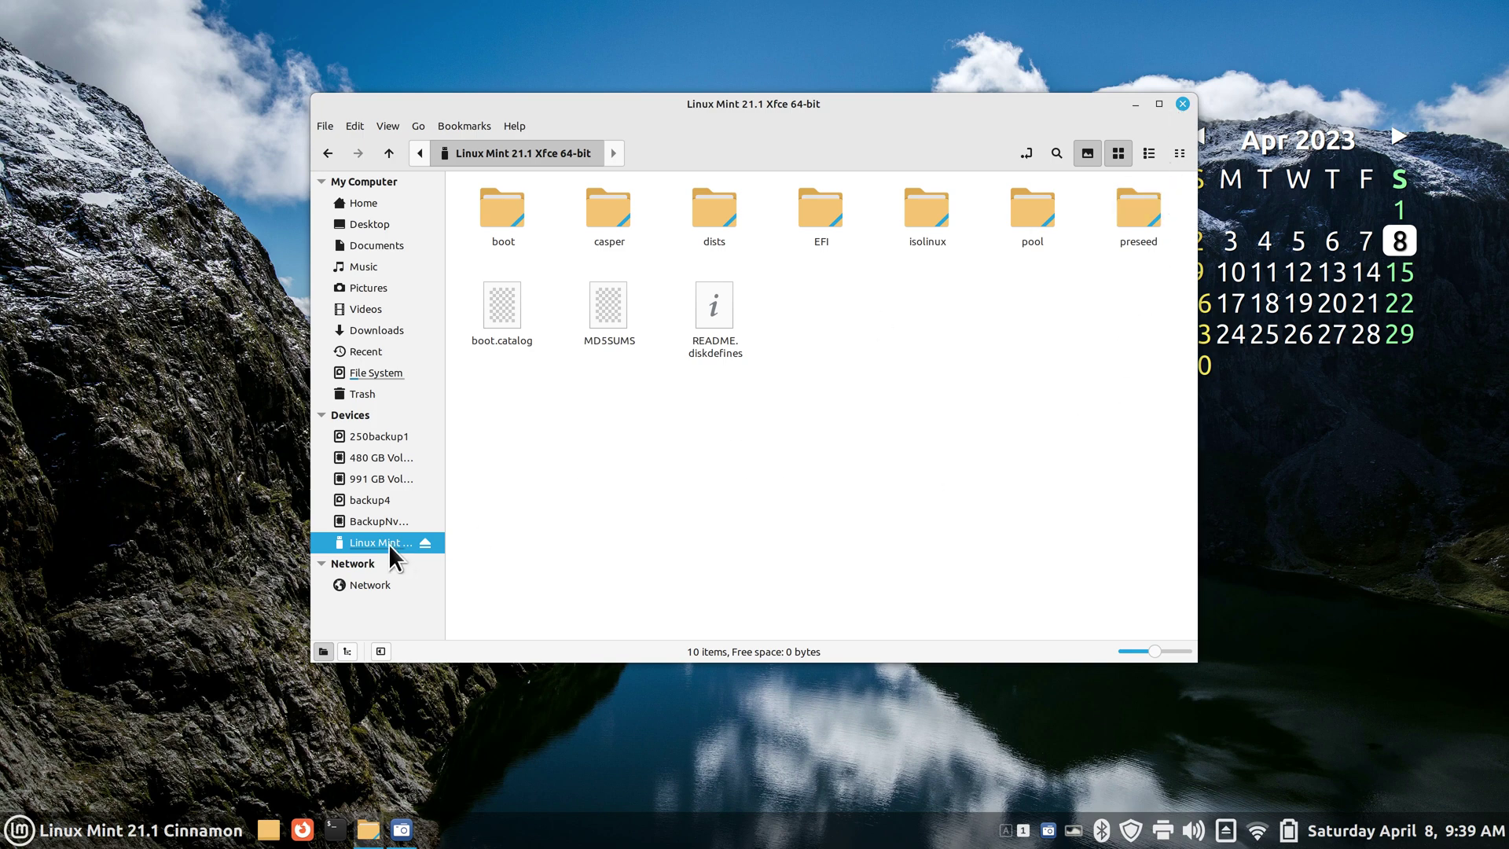
Close the leftover file manager window and launch USB Stick Formatter by searching 'usb' in the menu
left_click(1182, 103)
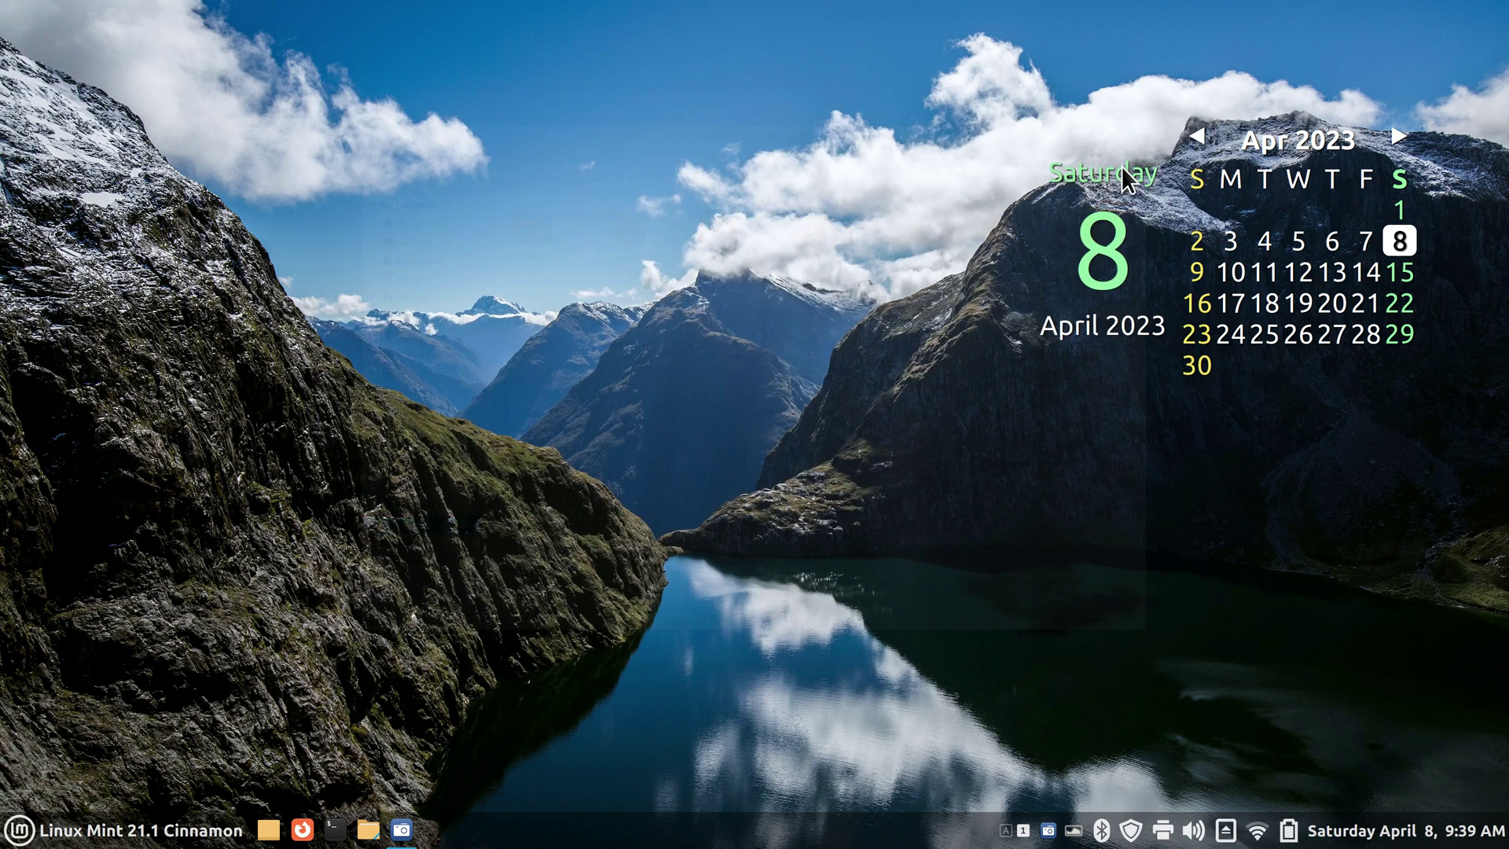
left_click(154, 846)
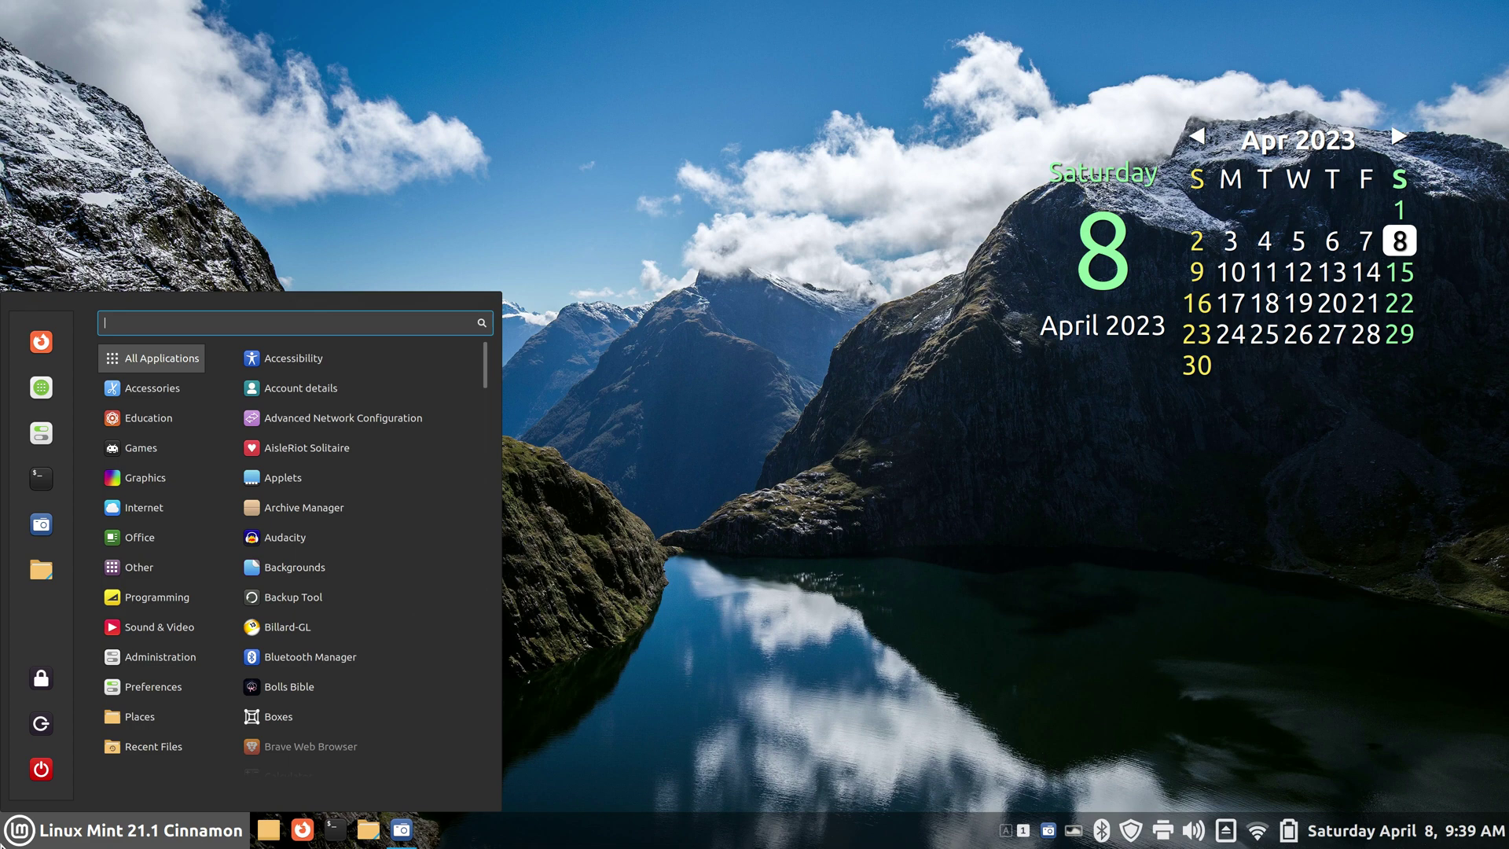
type("usb")
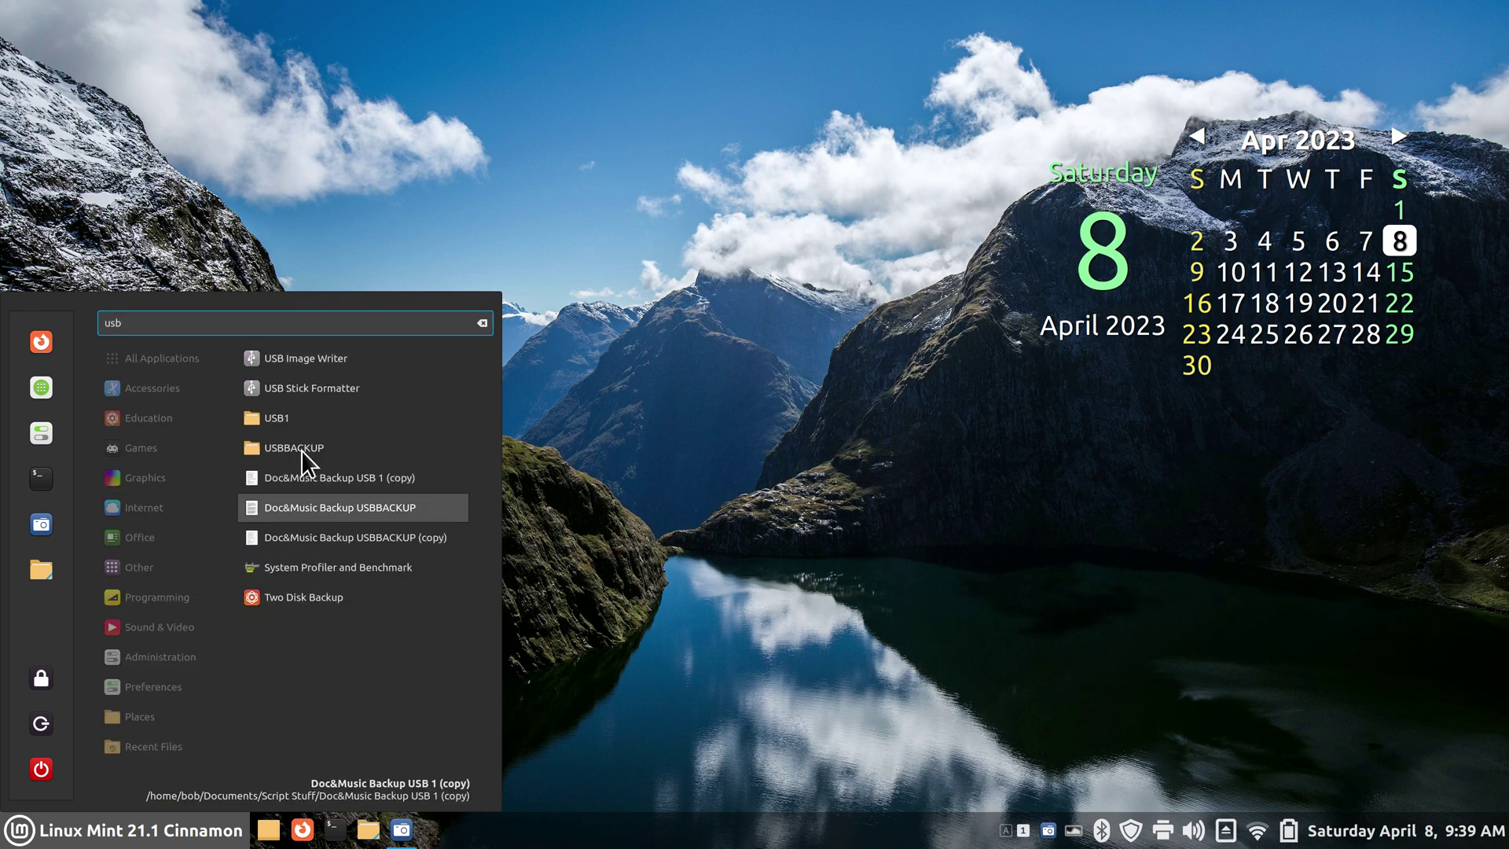
left_click(335, 387)
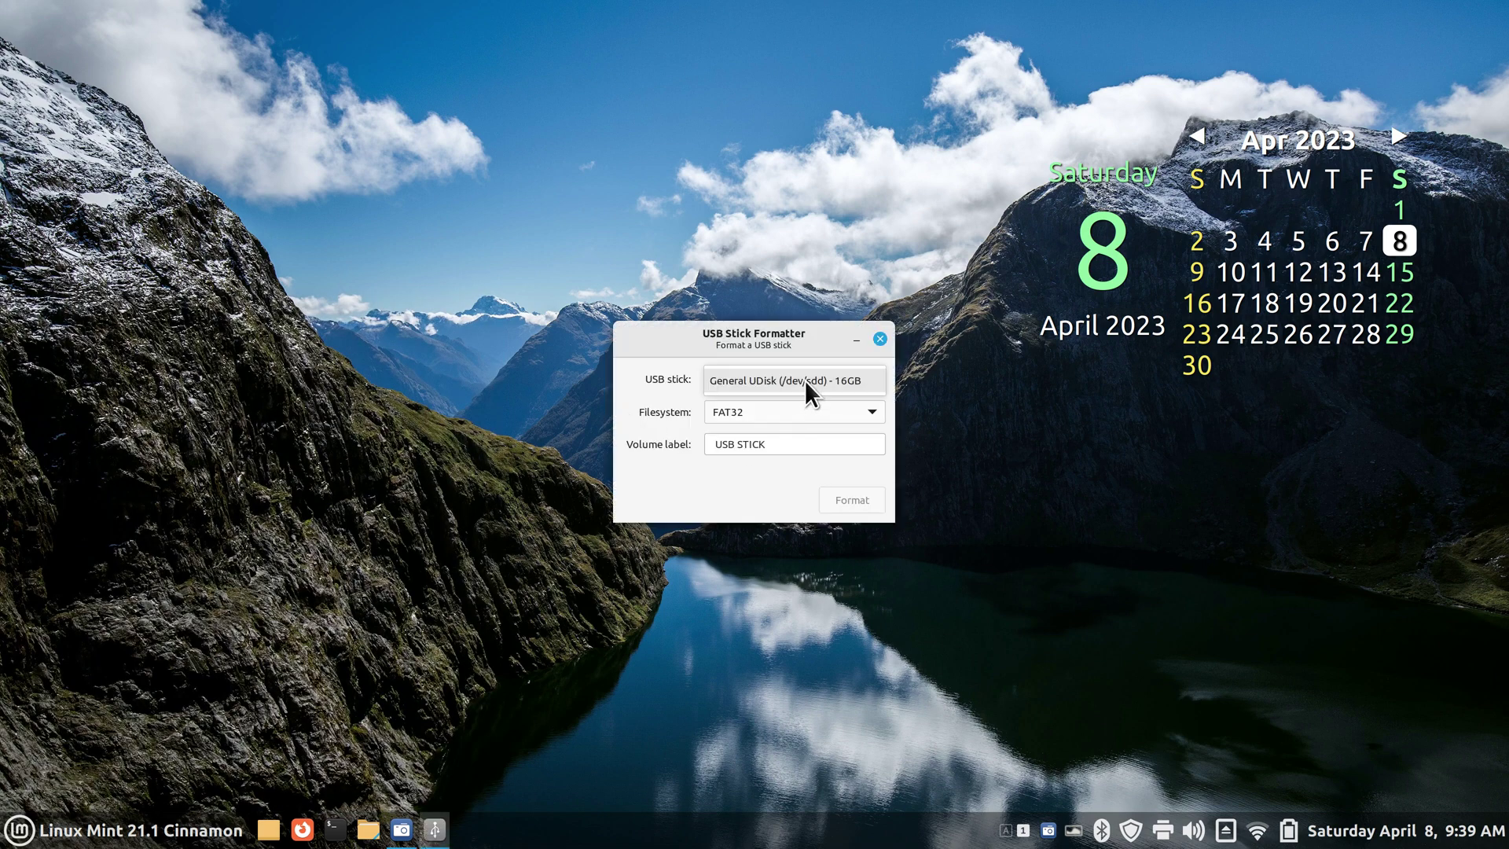
Format the 16GB General UDisk with volume label USB1, authorising with the account password
left_click(805, 383)
left_click(776, 442)
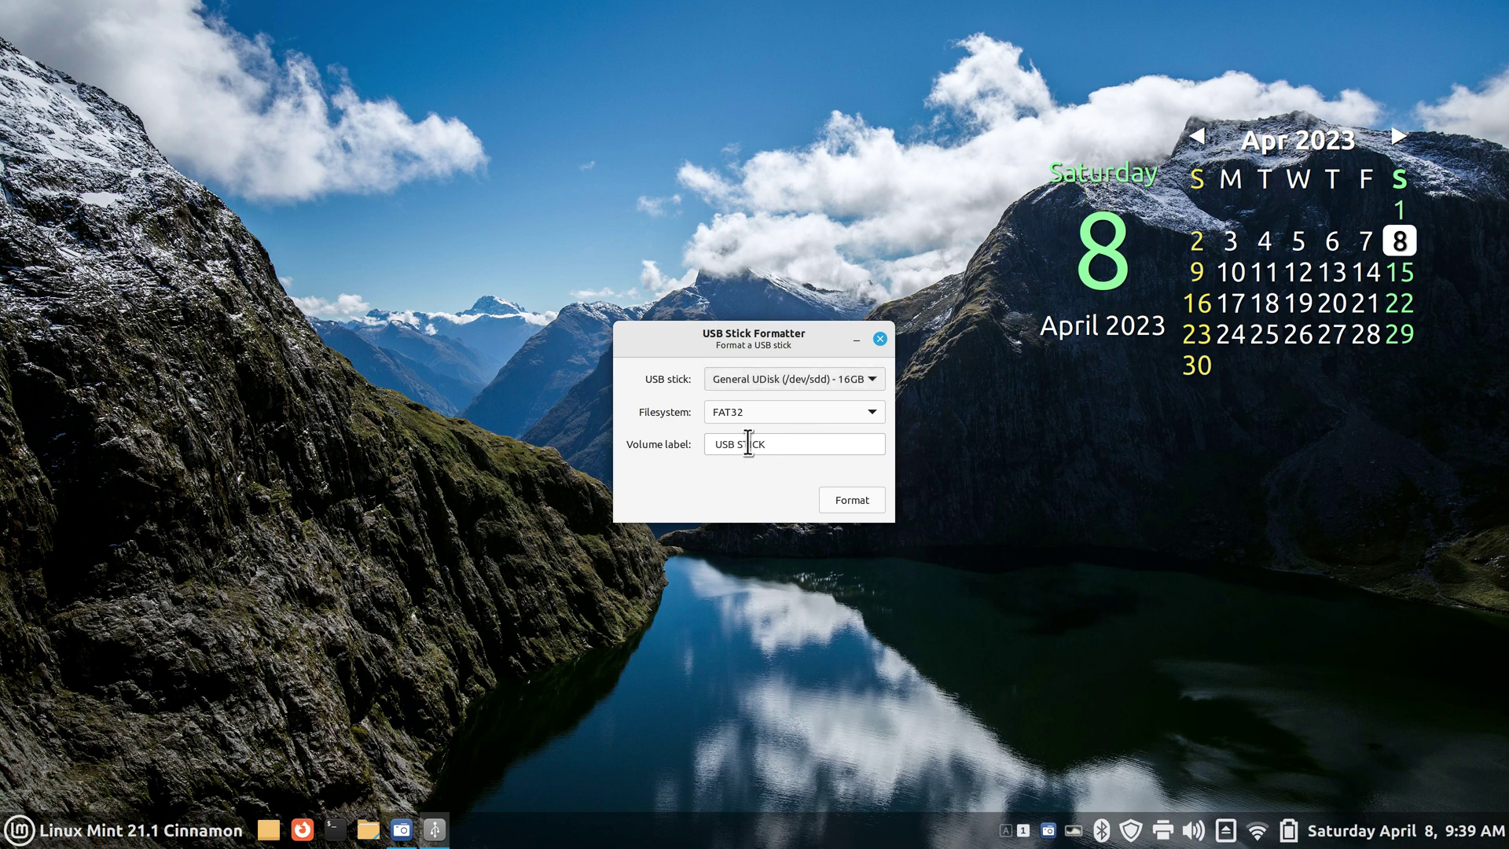
left_click_drag(769, 445, 676, 444)
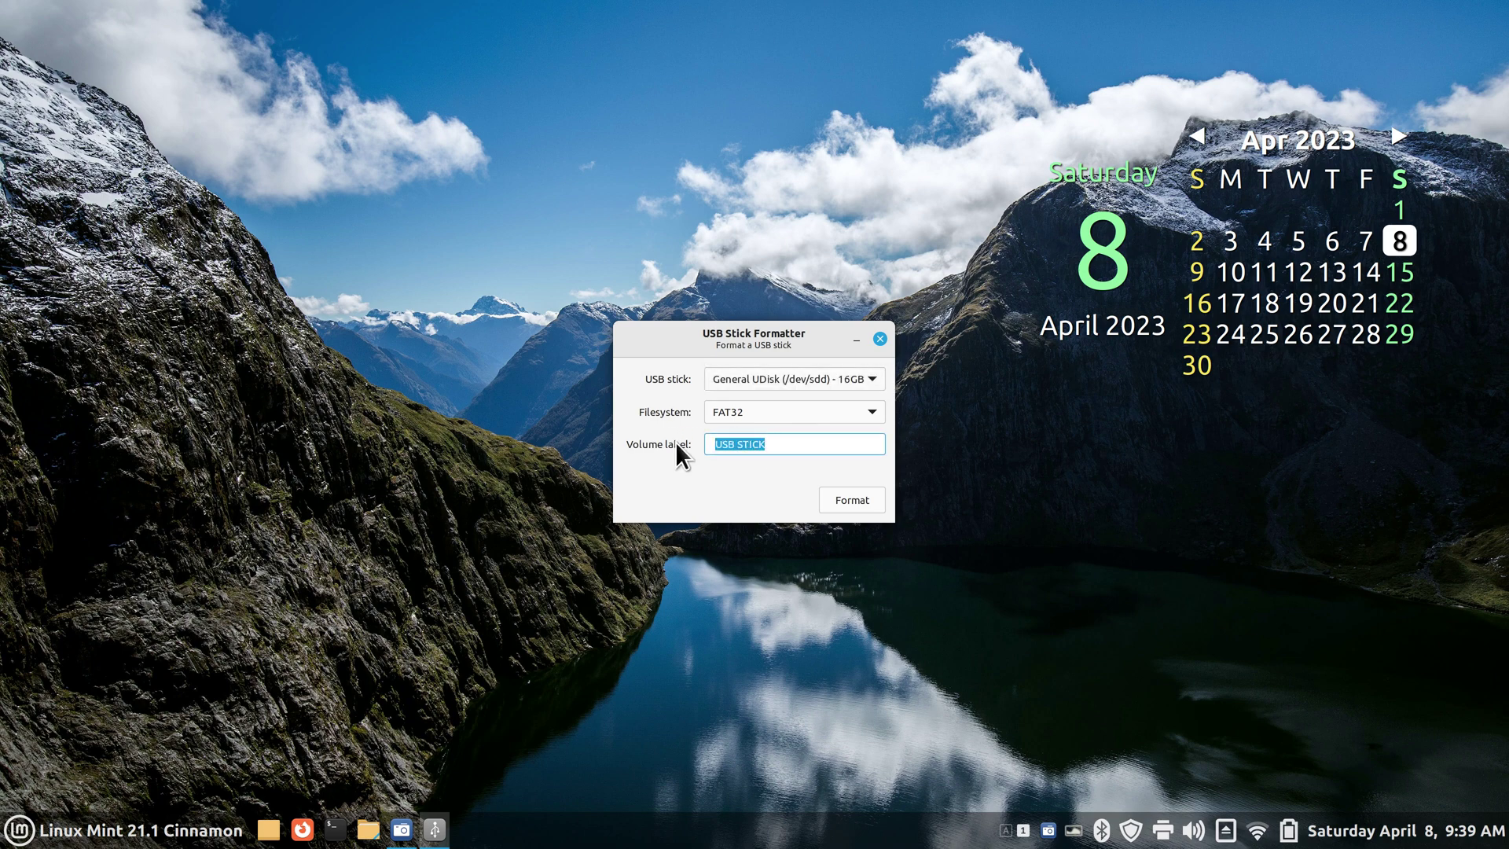
type("USB1")
left_click(851, 499)
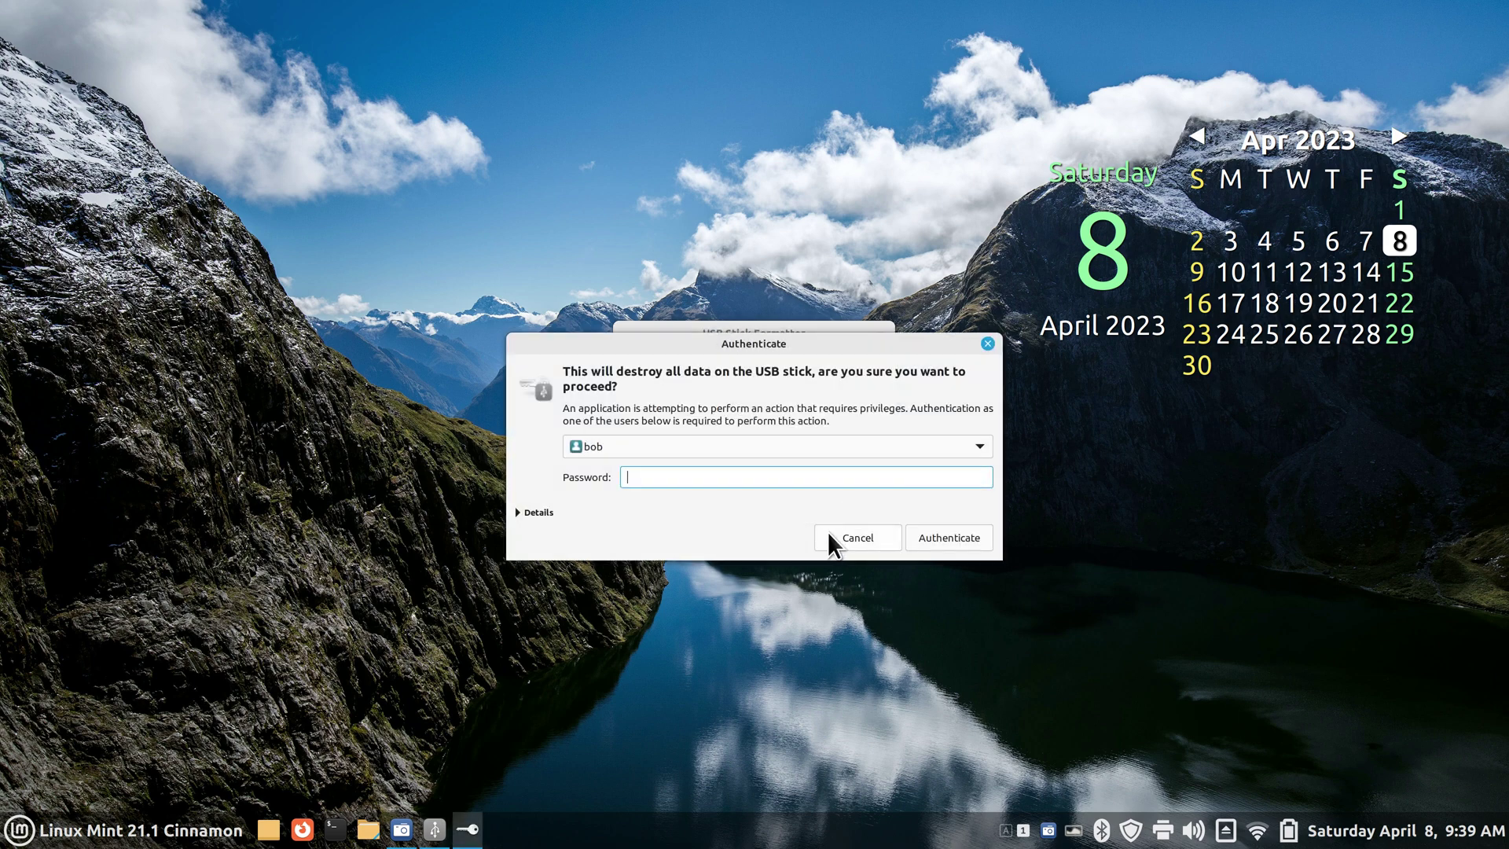
type("••••••••••")
key("Return")
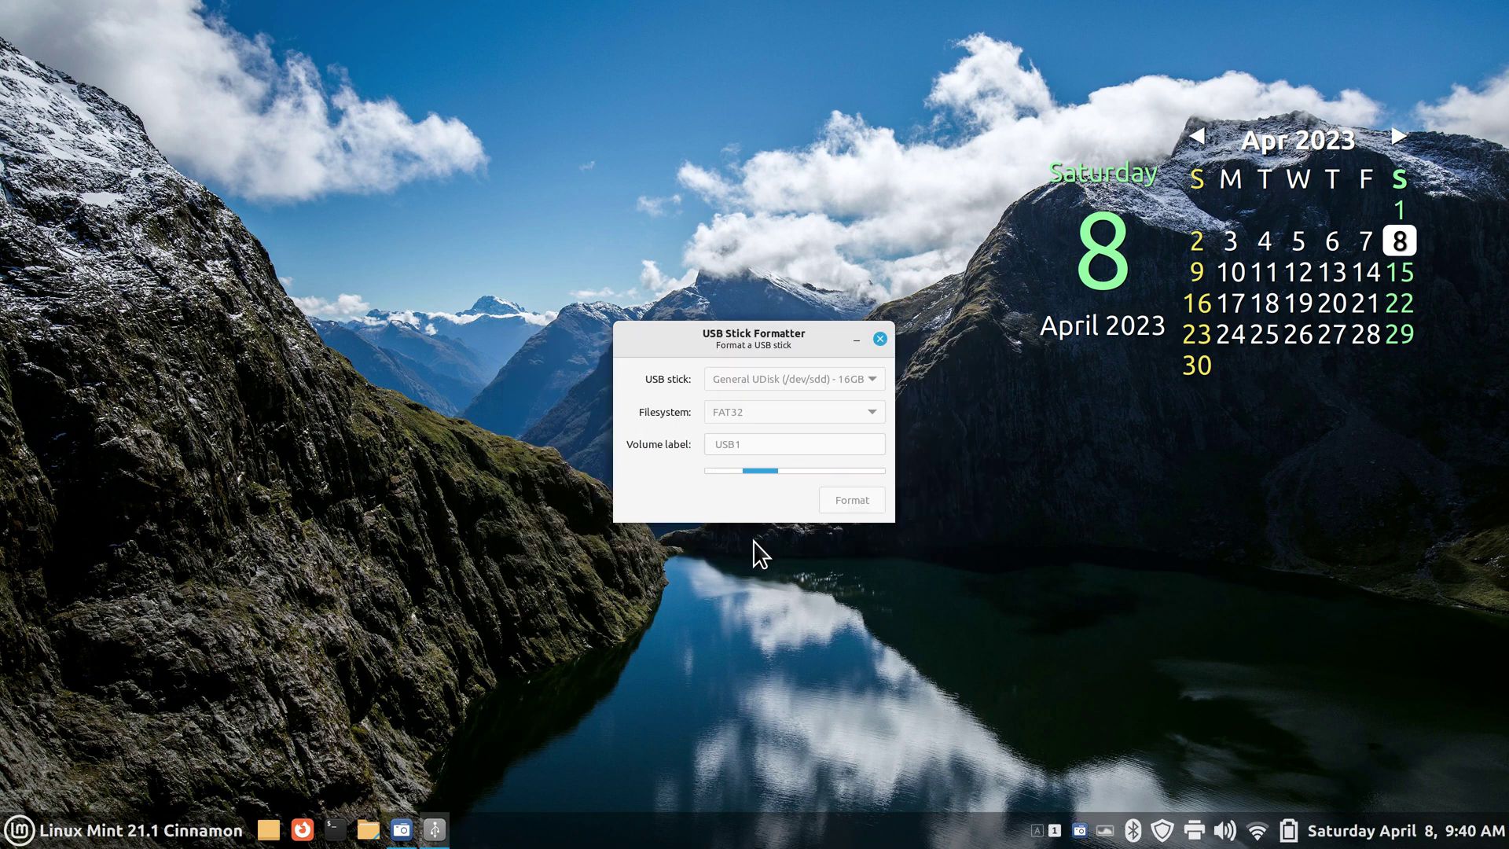
Close the formatter, check that USB1 is empty with 15.7 GB free, then view Downloads
left_click(880, 339)
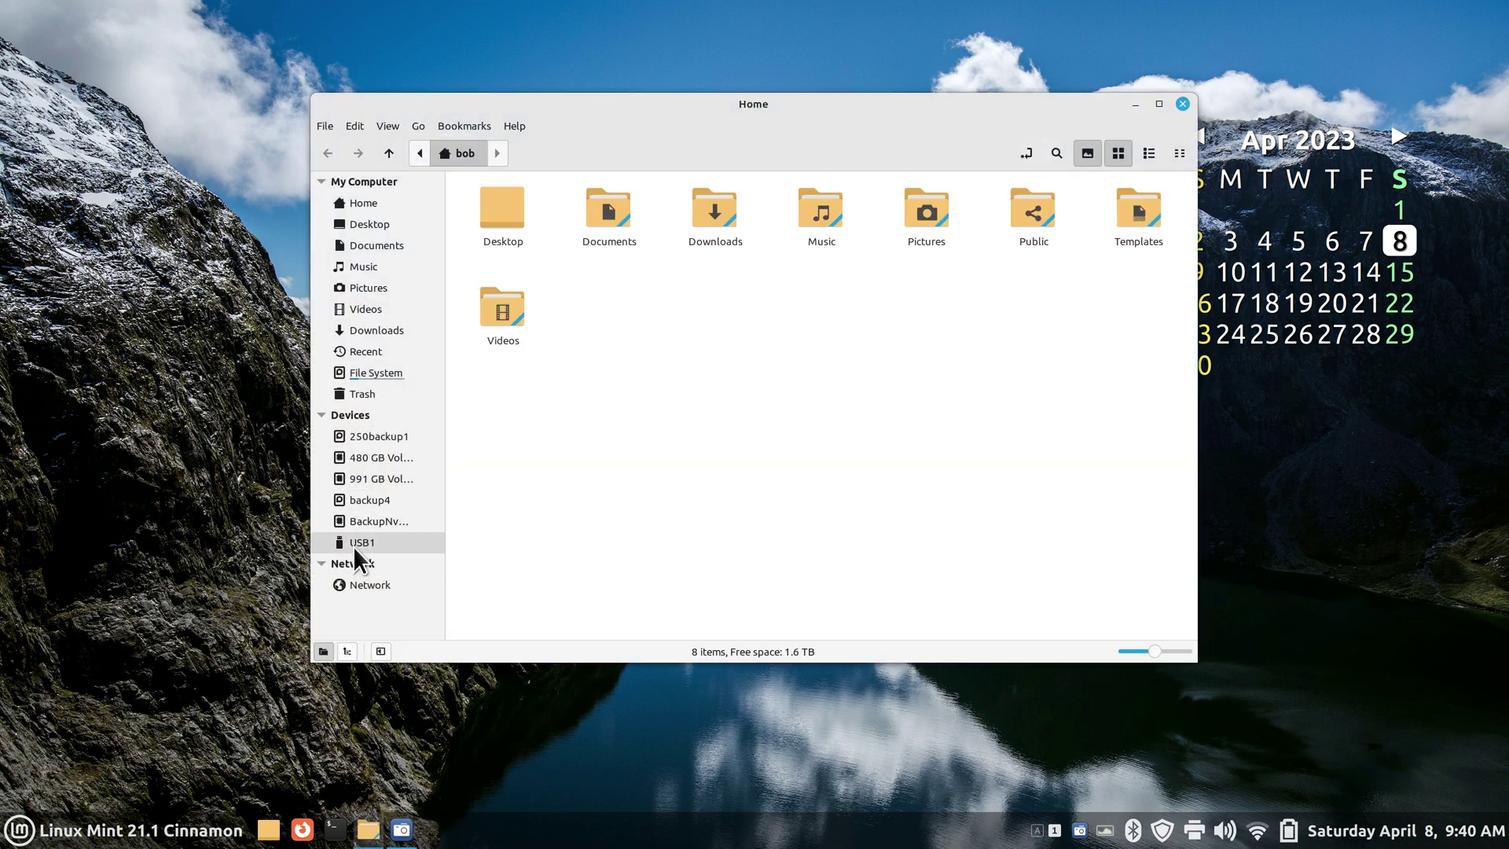
left_click(358, 548)
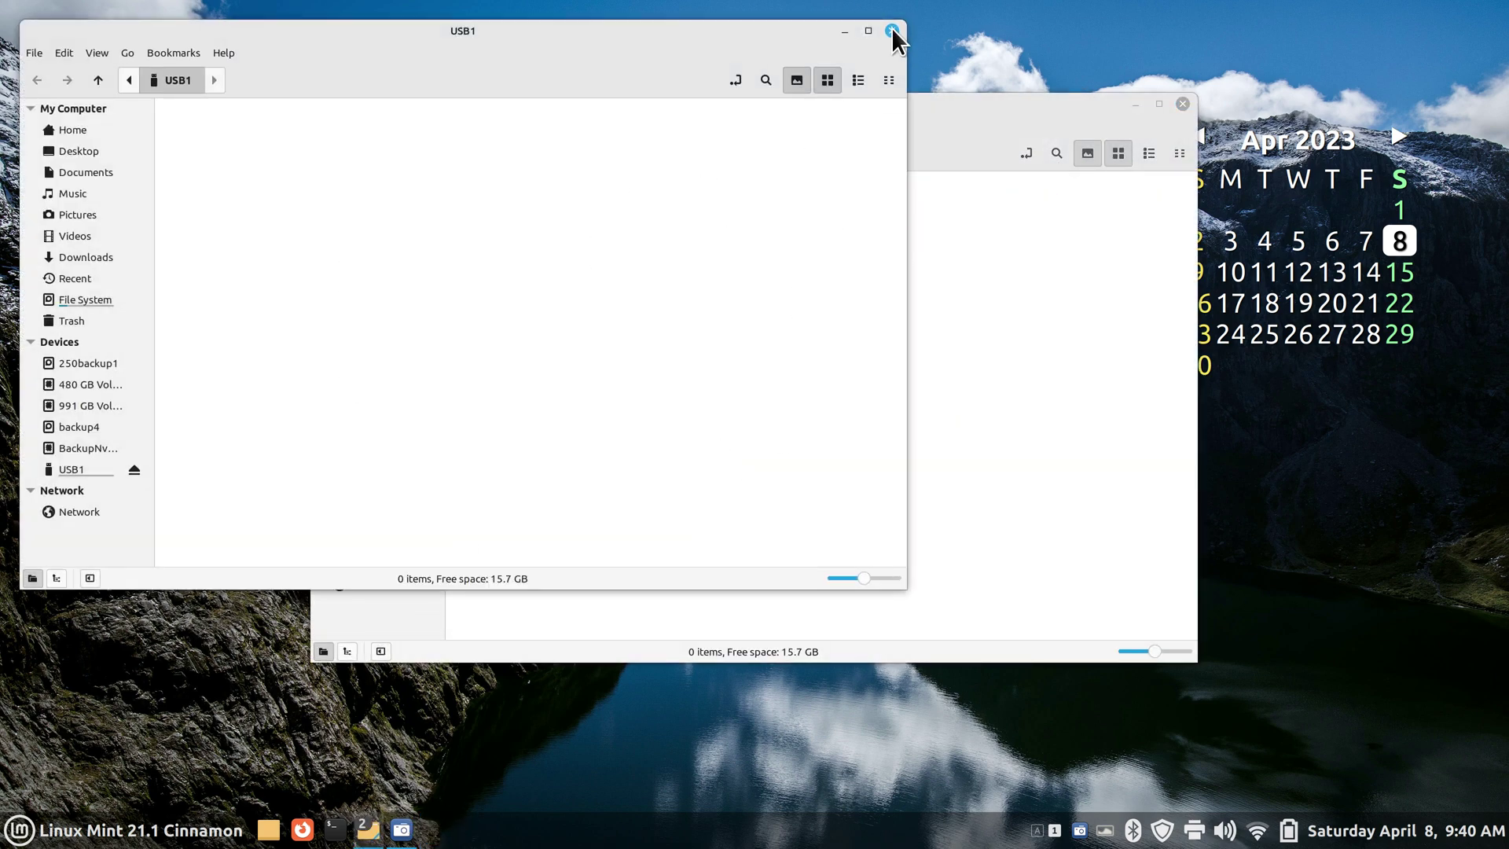
left_click(892, 30)
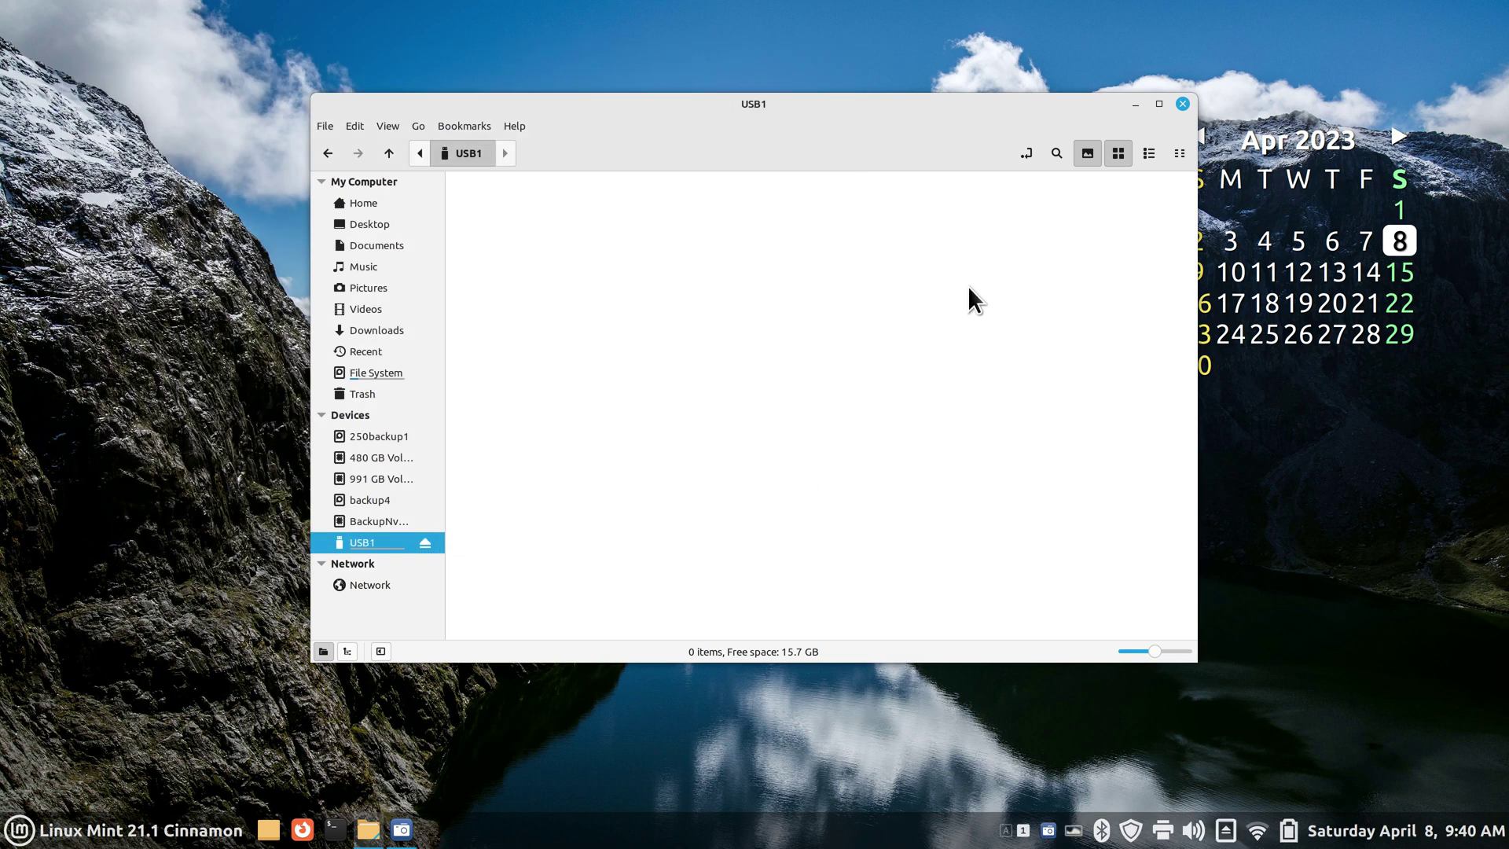
left_click(399, 330)
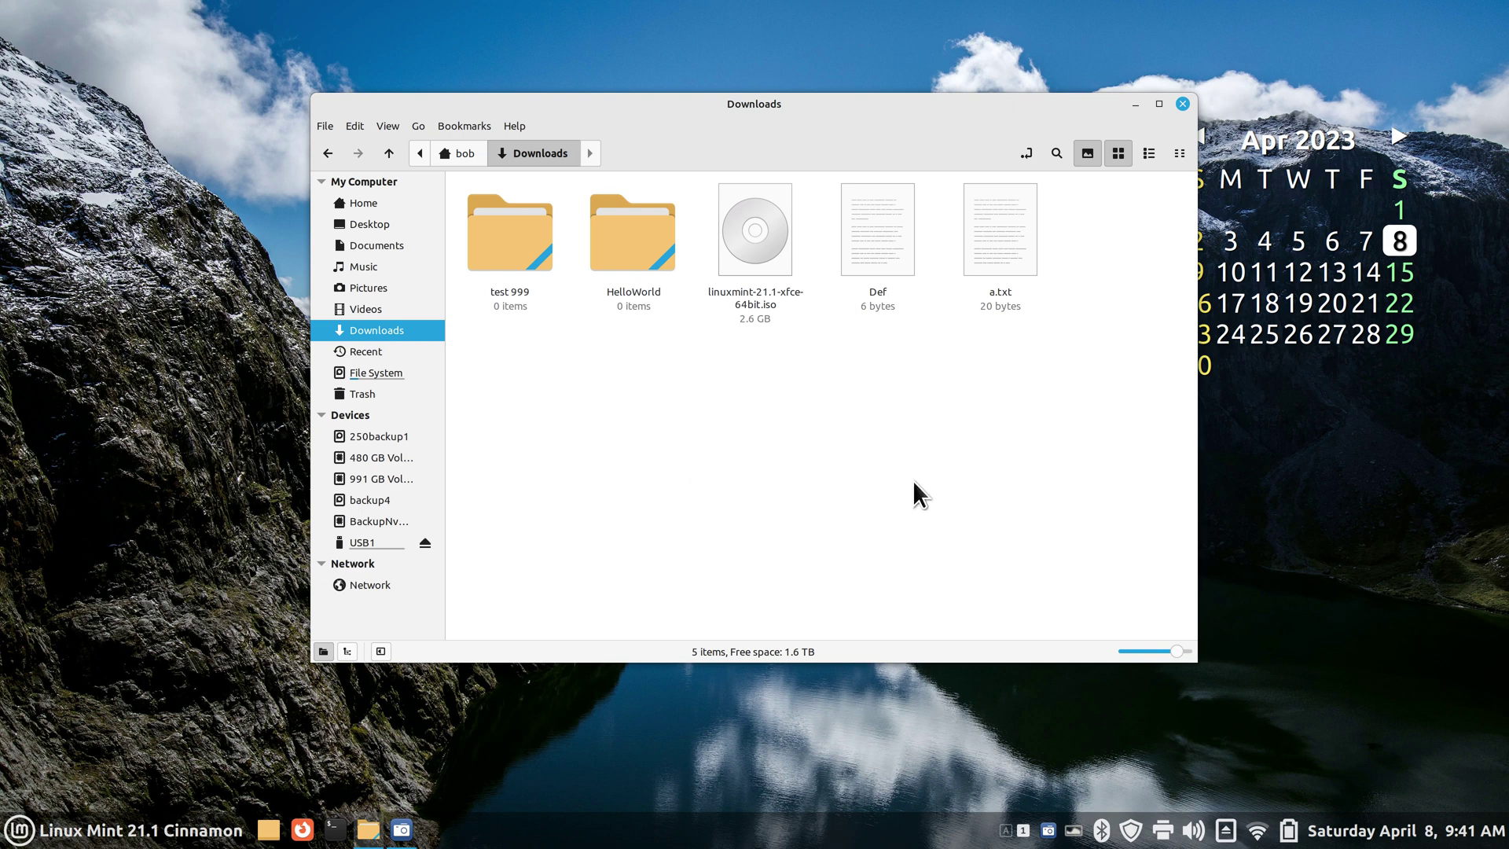
Close the Downloads window so only the desktop and its calendar widget remain
left_click(1181, 105)
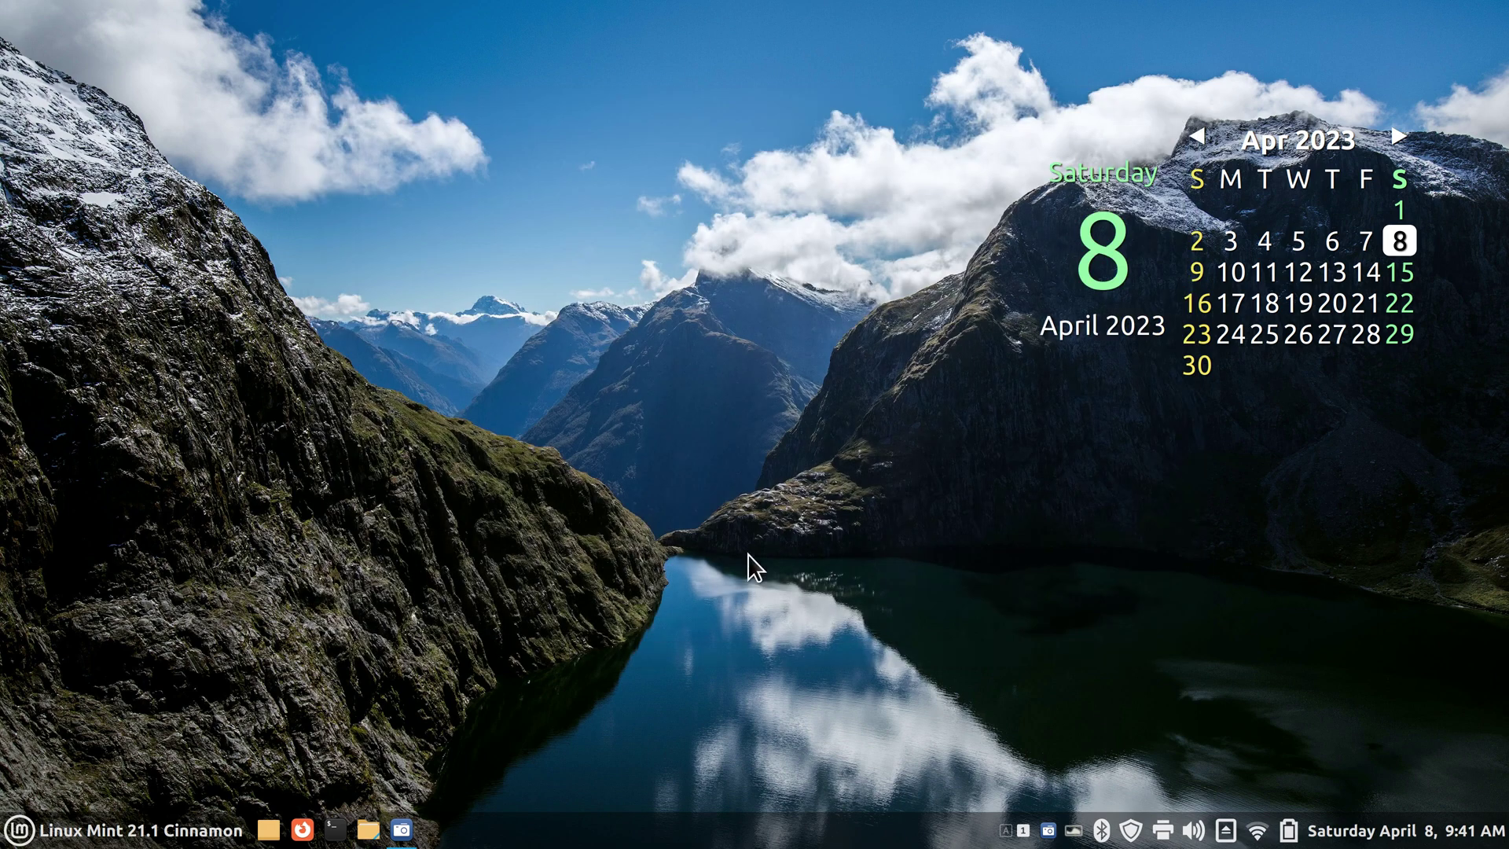